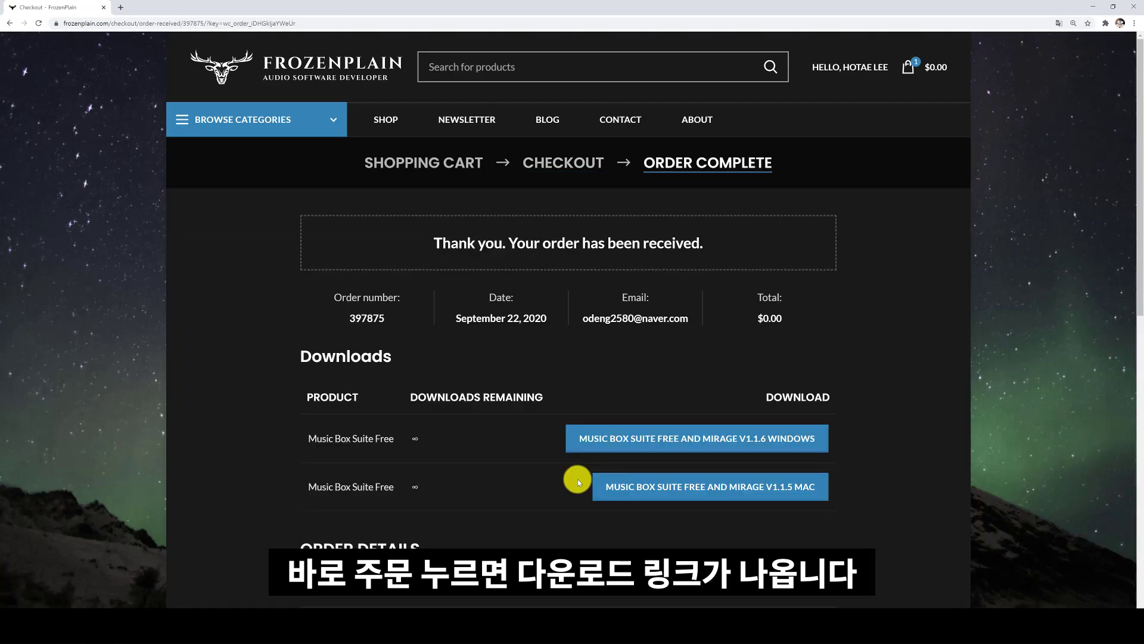
{"action": "mouse_move", "coordinate": [820, 452]}
{"action": "left_mouse_down"}
{"action": "mouse_move", "coordinate": [764, 452]}
{"action": "mouse_move", "coordinate": [750, 431]}
{"action": "mouse_move", "coordinate": [811, 440]}
{"action": "left_mouse_up"}
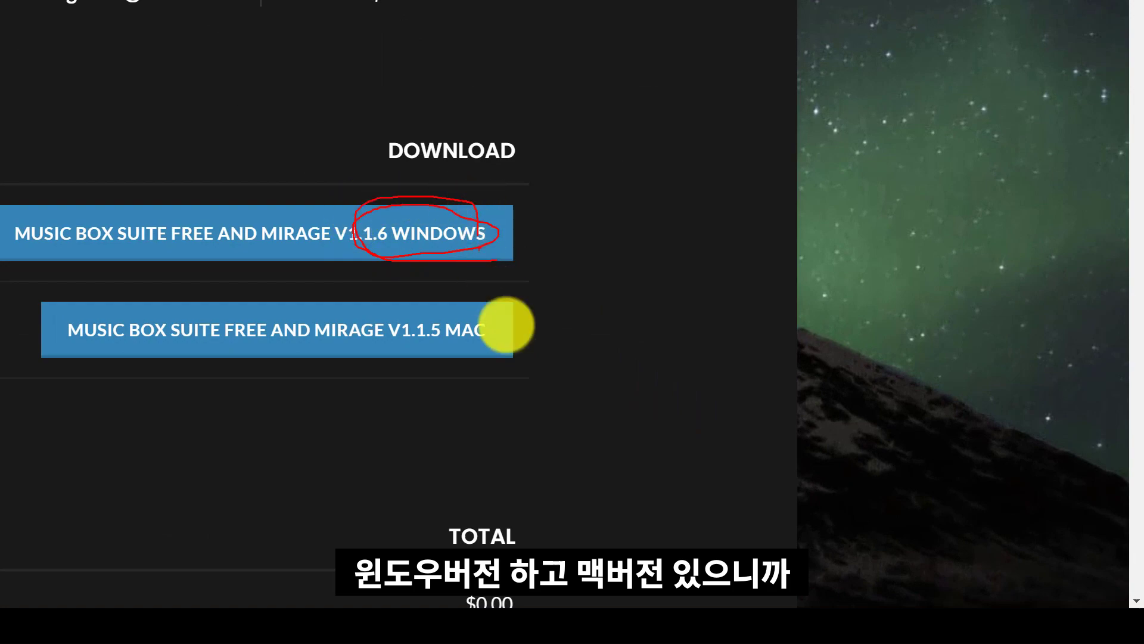
{"action": "mouse_move", "coordinate": [439, 363]}
{"action": "left_mouse_down"}
{"action": "mouse_move", "coordinate": [420, 317]}
{"action": "mouse_move", "coordinate": [491, 320]}
{"action": "mouse_move", "coordinate": [465, 297]}
{"action": "mouse_move", "coordinate": [464, 364]}
{"action": "mouse_move", "coordinate": [422, 314]}
{"action": "mouse_move", "coordinate": [489, 340]}
{"action": "left_mouse_up"}
{"action": "mouse_move", "coordinate": [490, 255]}
{"action": "left_mouse_down"}
{"action": "mouse_move", "coordinate": [367, 242]}
{"action": "mouse_move", "coordinate": [373, 206]}
{"action": "mouse_move", "coordinate": [492, 230]}
{"action": "mouse_move", "coordinate": [495, 253]}
{"action": "left_mouse_up"}
{"action": "mouse_move", "coordinate": [585, 76]}
{"action": "left_mouse_down"}
{"action": "mouse_move", "coordinate": [548, 153]}
{"action": "mouse_move", "coordinate": [616, 122]}
{"action": "mouse_move", "coordinate": [649, 169]}
{"action": "mouse_move", "coordinate": [656, 102]}
{"action": "left_mouse_up"}
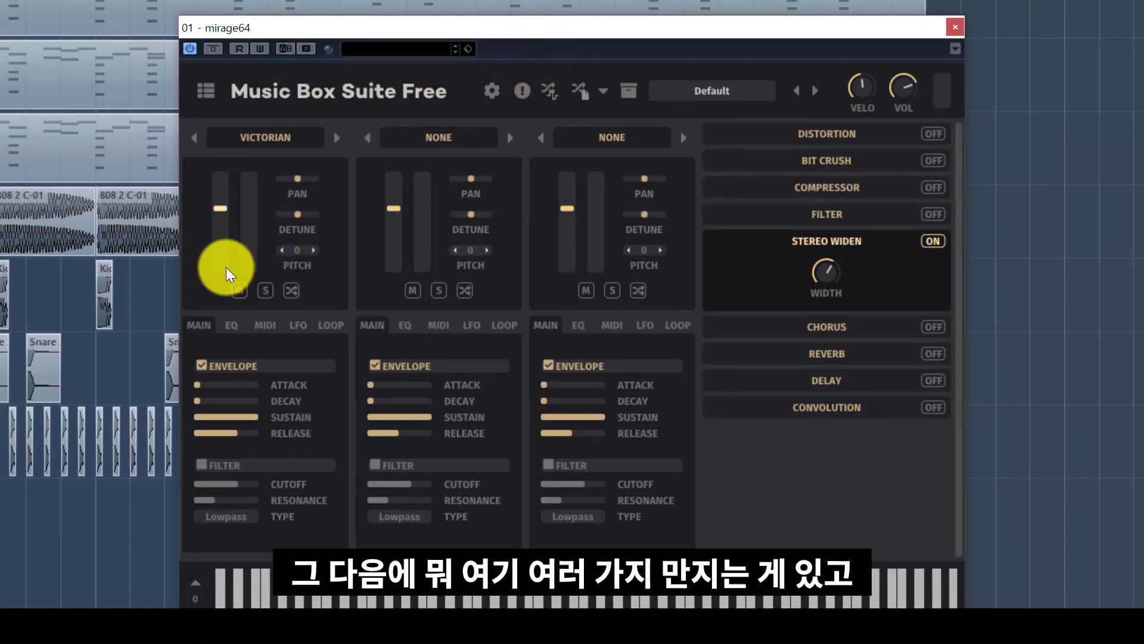
Look through the Factory presets available for Music Box Suite Free in the first mirage64 instrument
{"action": "left_click", "coordinate": [727, 90]}
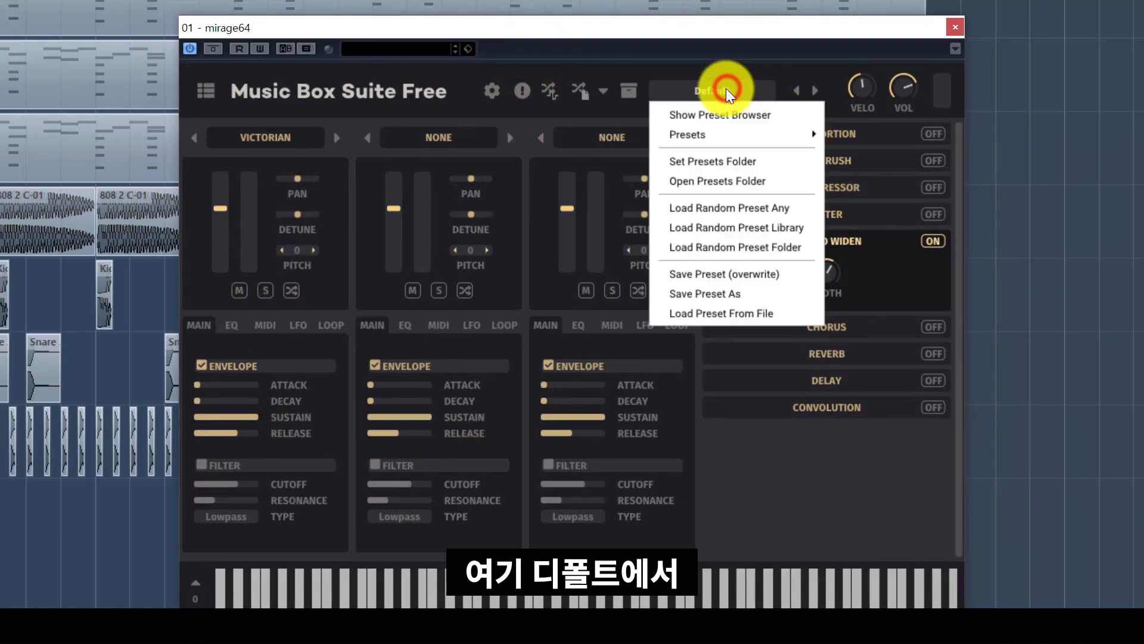
{"action": "mouse_move", "coordinate": [718, 134]}
{"action": "mouse_move", "coordinate": [873, 141]}
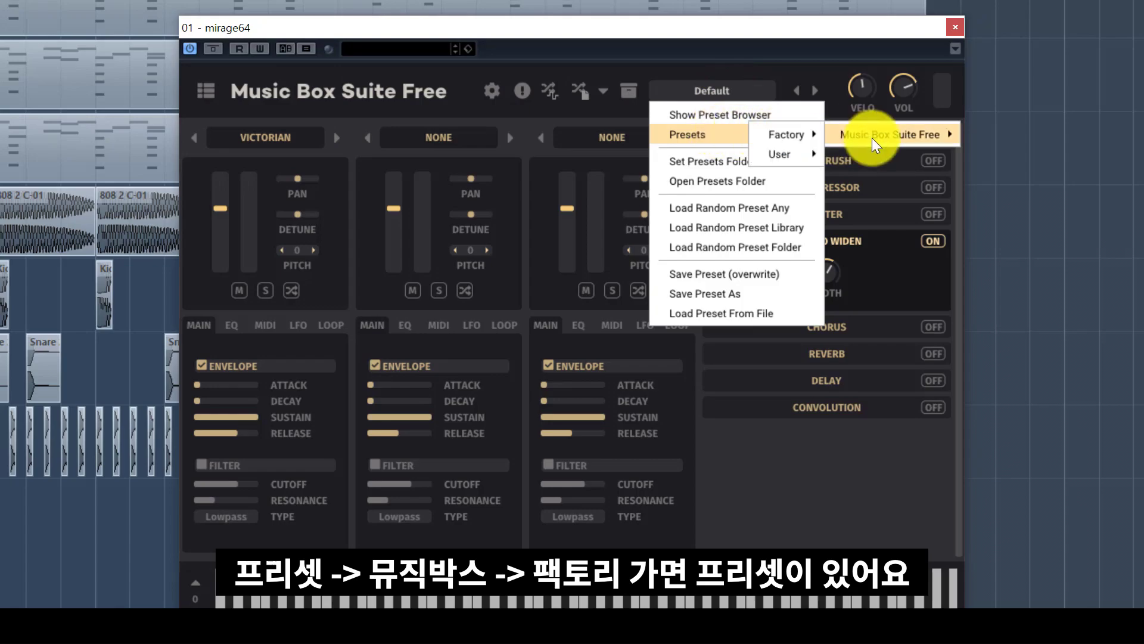
{"action": "mouse_move", "coordinate": [794, 130]}
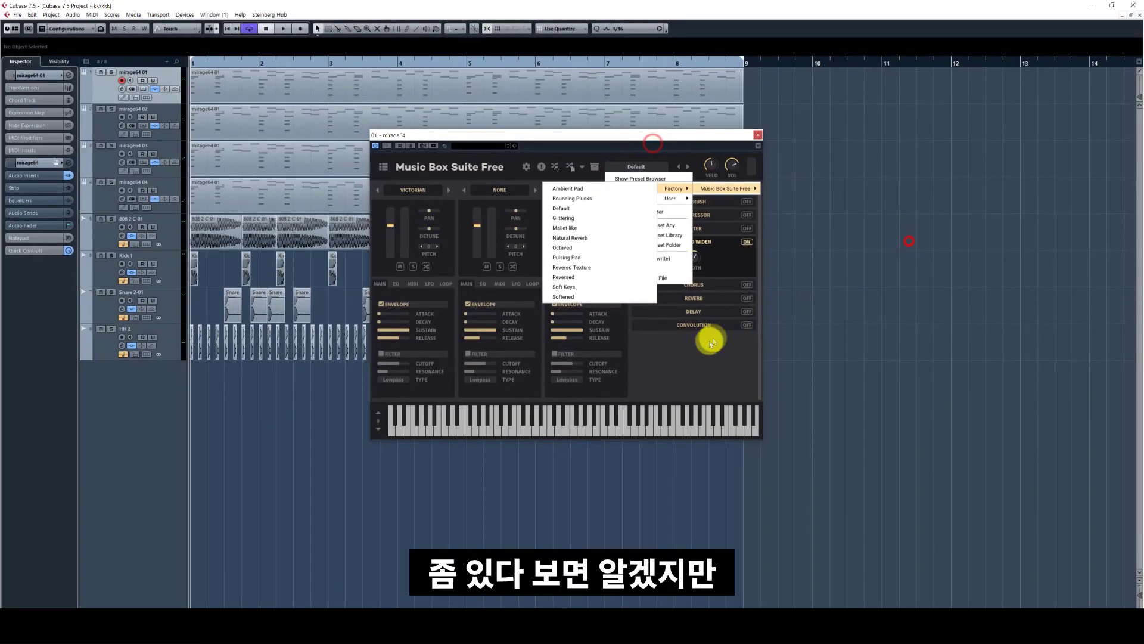
{"action": "left_click", "coordinate": [710, 342]}
{"action": "key", "text": "ctrl+1"}
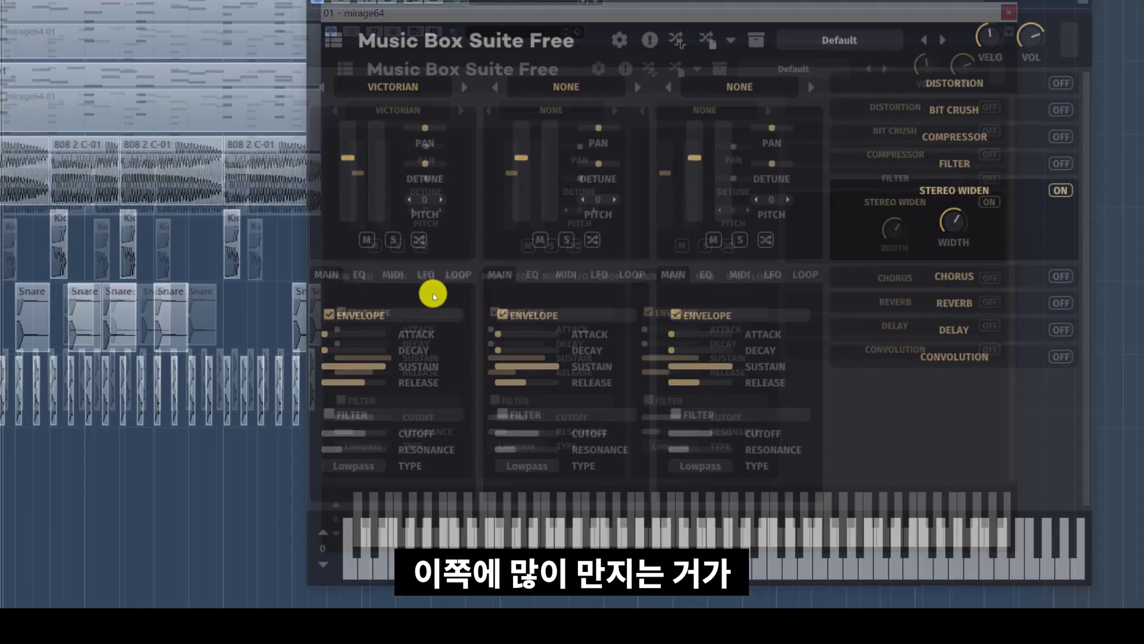
{"action": "left_click", "coordinate": [432, 294]}
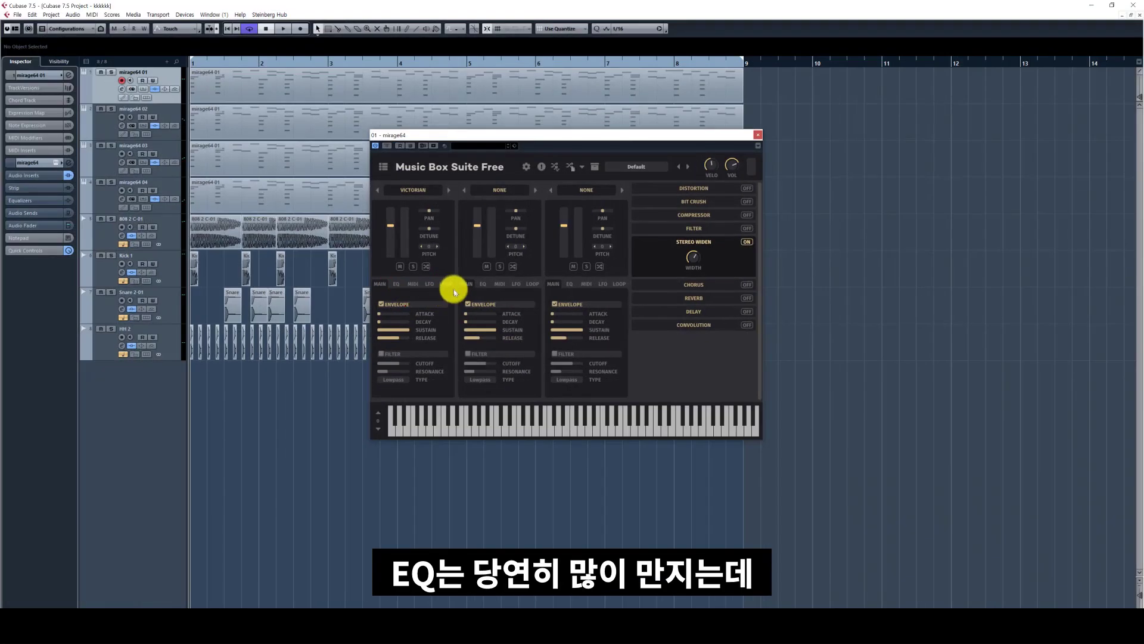
View the Loop, LFO and Main settings of the instrument's Victorian layer
{"action": "left_click", "coordinate": [452, 285]}
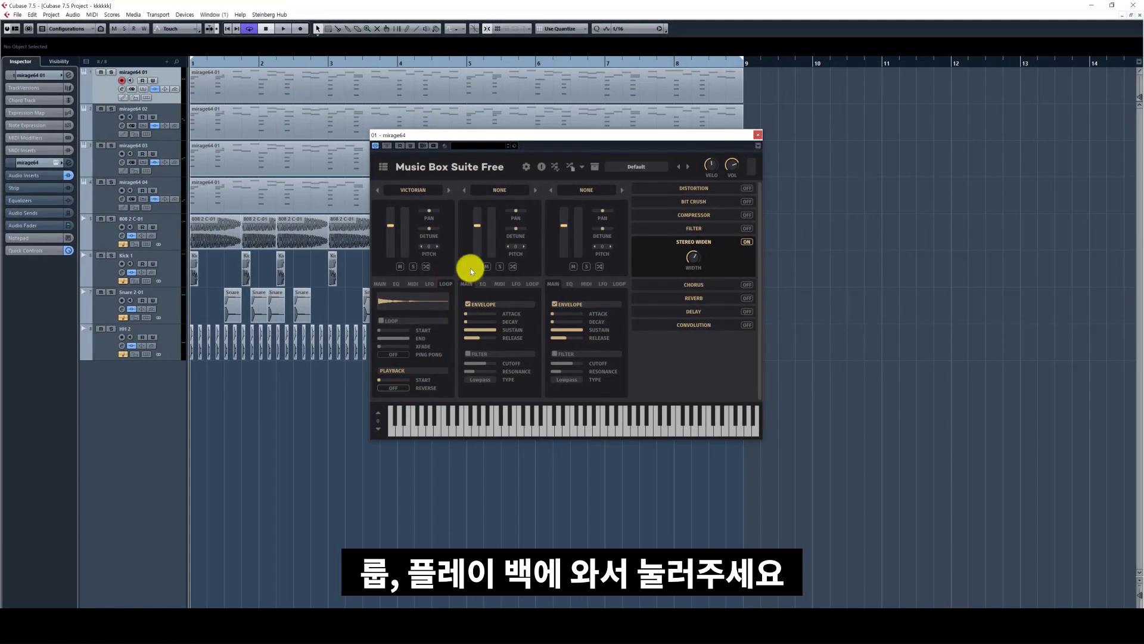
{"action": "left_click", "coordinate": [410, 251]}
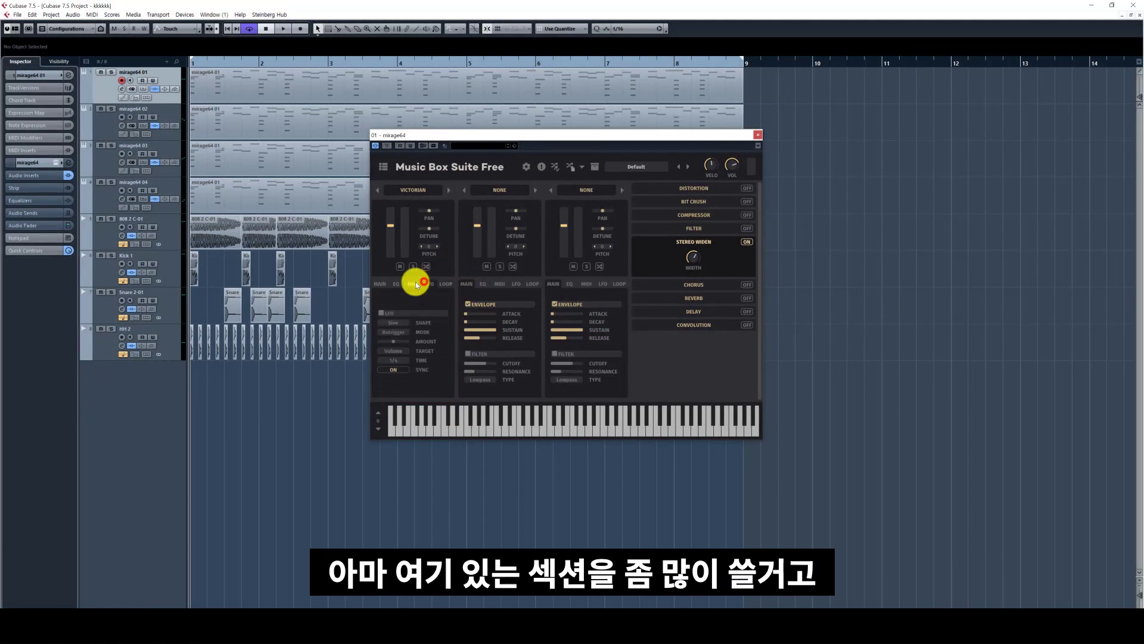
{"action": "left_click", "coordinate": [386, 285]}
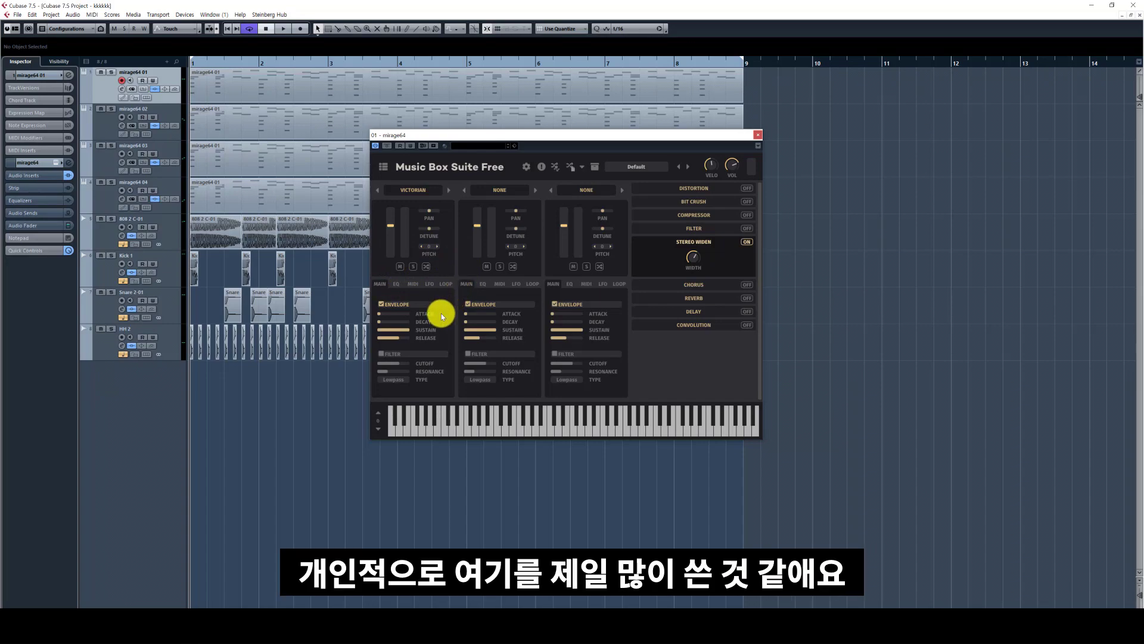
Expand and collapse the Filter, Compressor, Bit Crush and Distortion effects to view their controls
{"action": "left_click", "coordinate": [703, 228]}
{"action": "left_click", "coordinate": [698, 219]}
{"action": "left_click", "coordinate": [699, 202]}
{"action": "left_click", "coordinate": [696, 191]}
{"action": "left_click", "coordinate": [695, 189]}
{"action": "left_click", "coordinate": [695, 201]}
{"action": "left_click", "coordinate": [695, 215]}
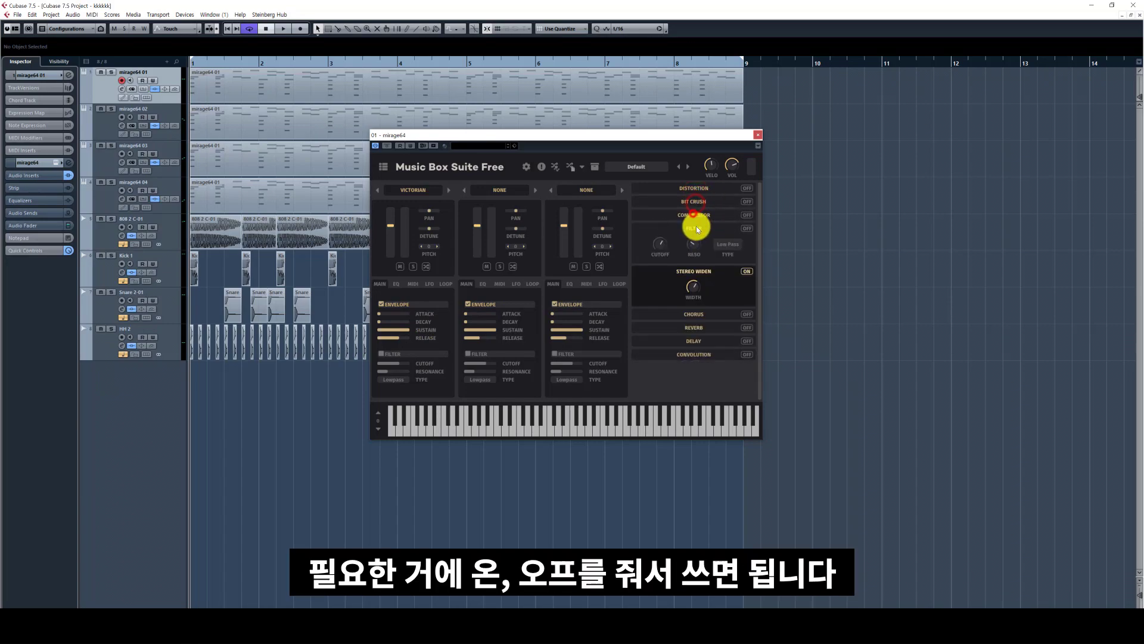
{"action": "left_click", "coordinate": [698, 228]}
Try switching Stereo Widen off and on, and try the Bit Crush effect on and off
{"action": "left_click", "coordinate": [746, 242]}
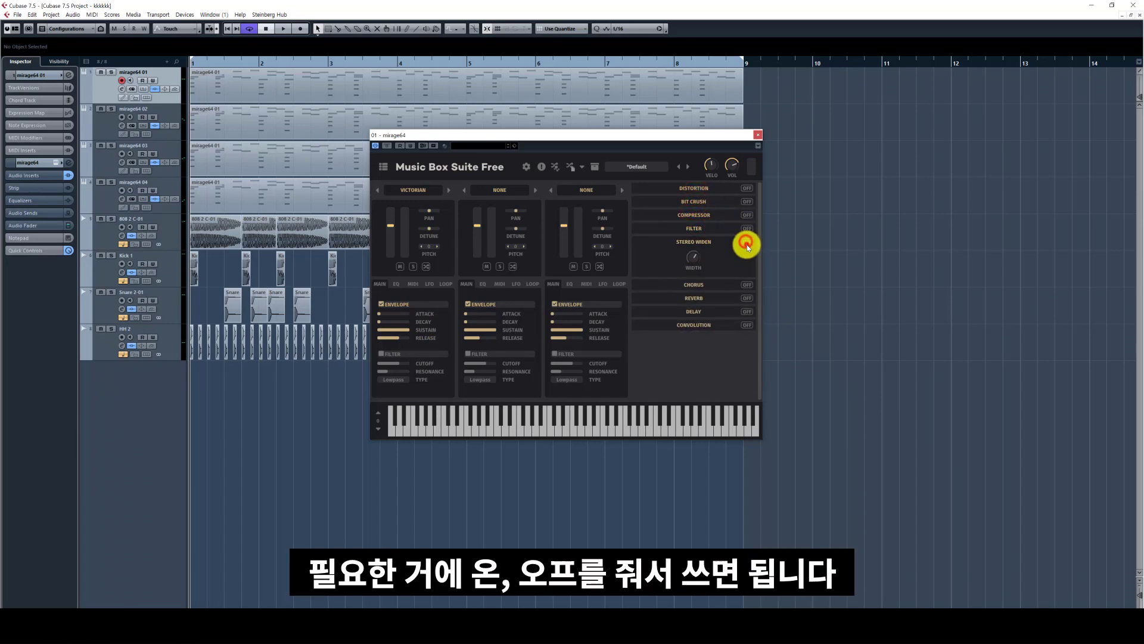
{"action": "left_click", "coordinate": [696, 203]}
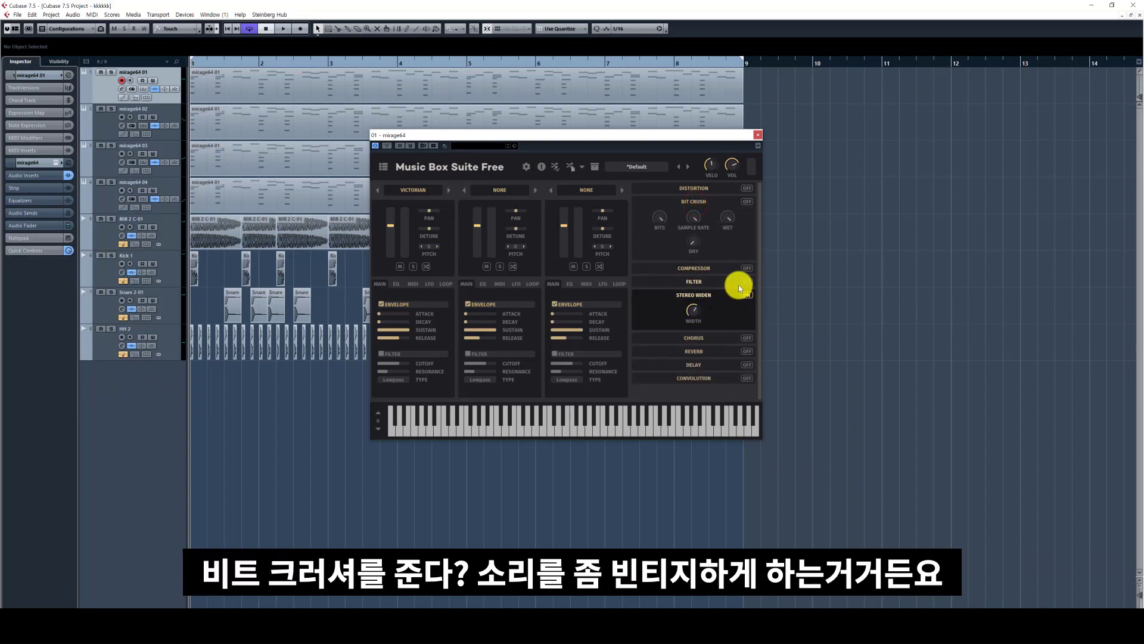
{"action": "left_click", "coordinate": [747, 202]}
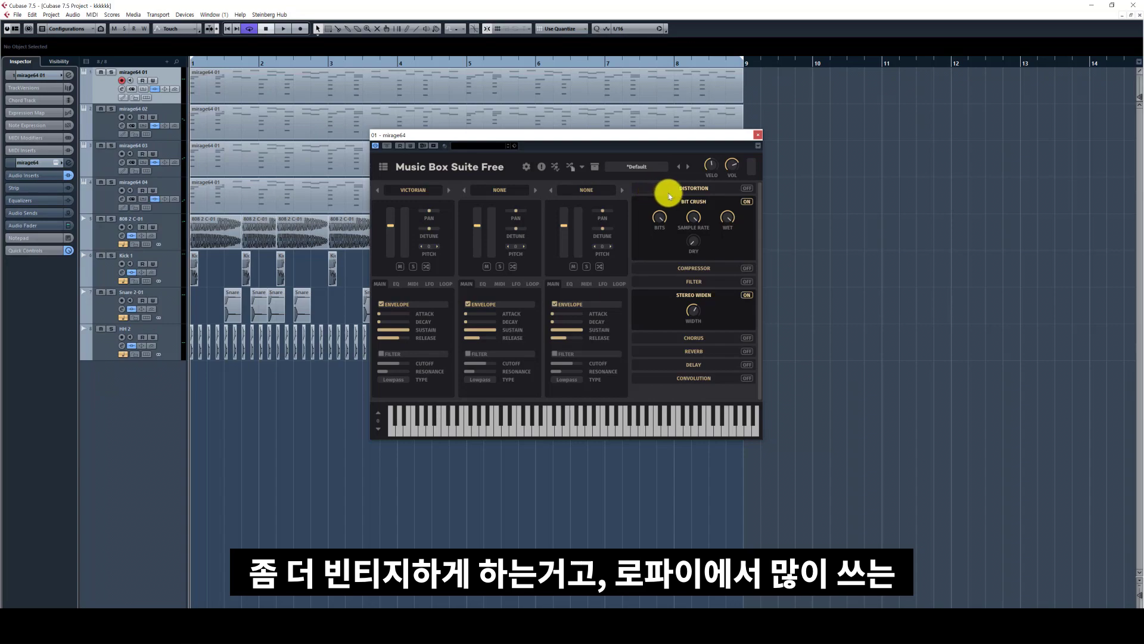
{"action": "left_click", "coordinate": [746, 202]}
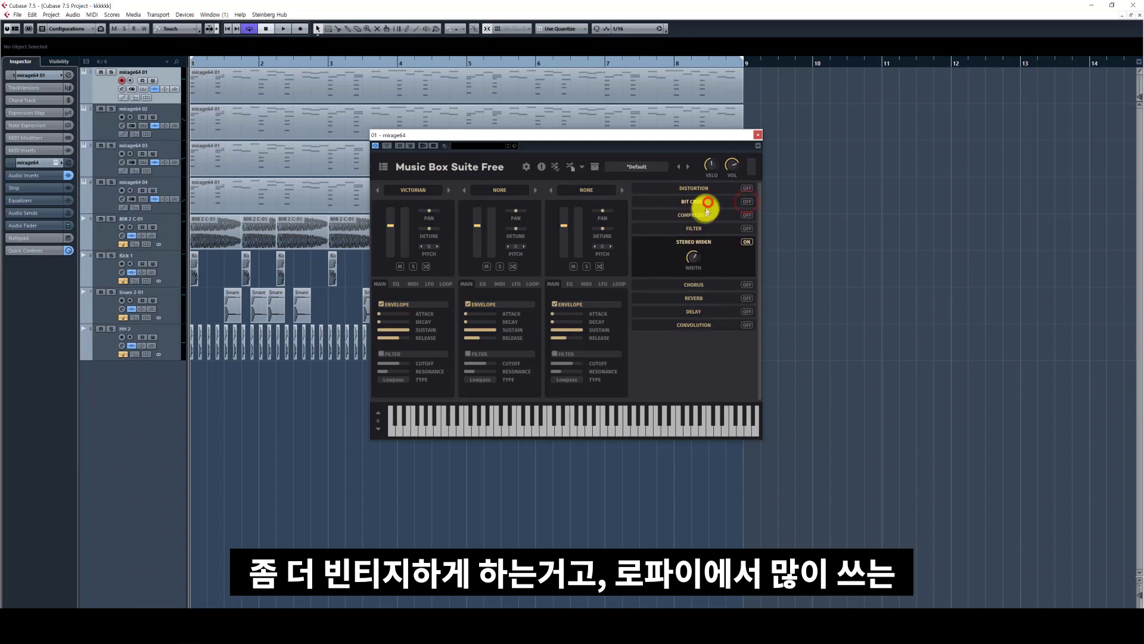
Show the transport panel and play the project from the start
{"action": "left_click", "coordinate": [832, 320]}
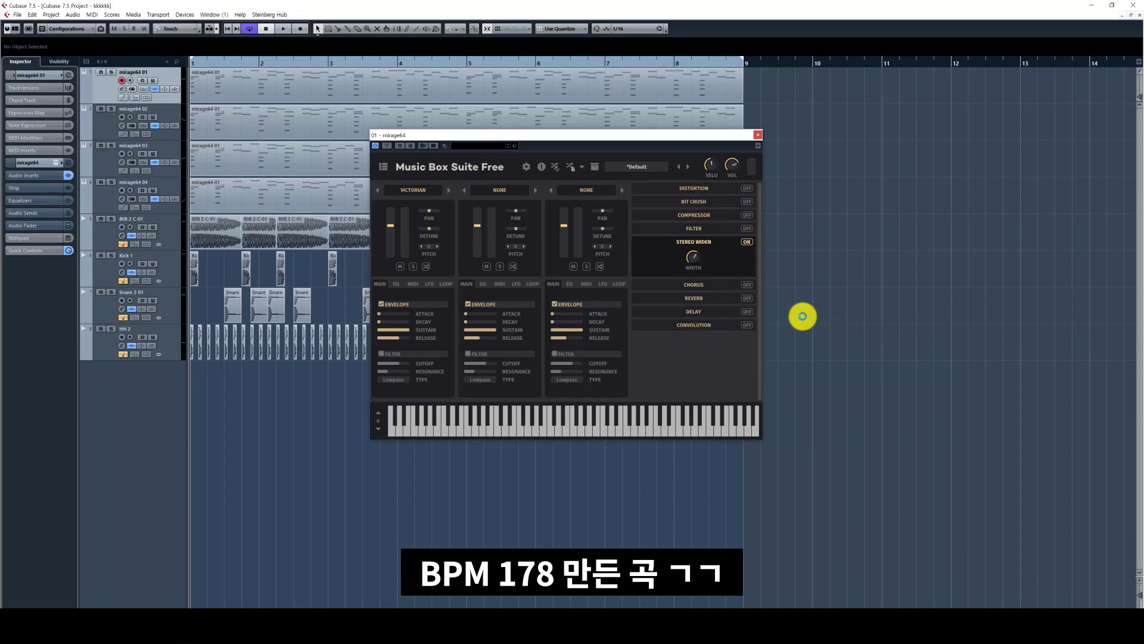
{"action": "key", "text": "F2"}
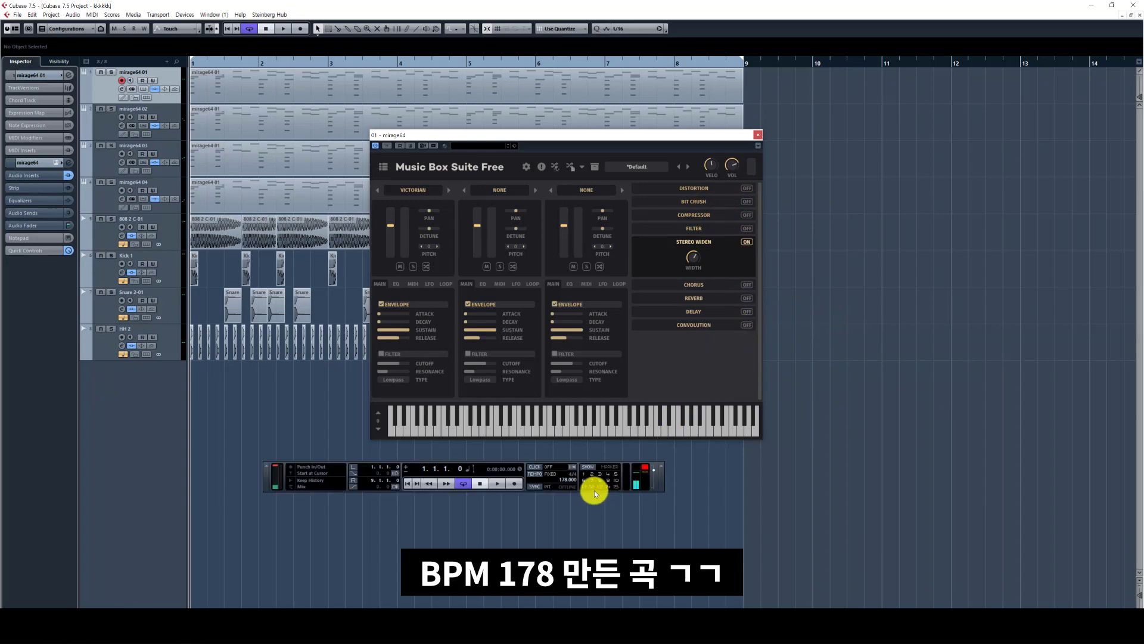
{"action": "key", "text": "space"}
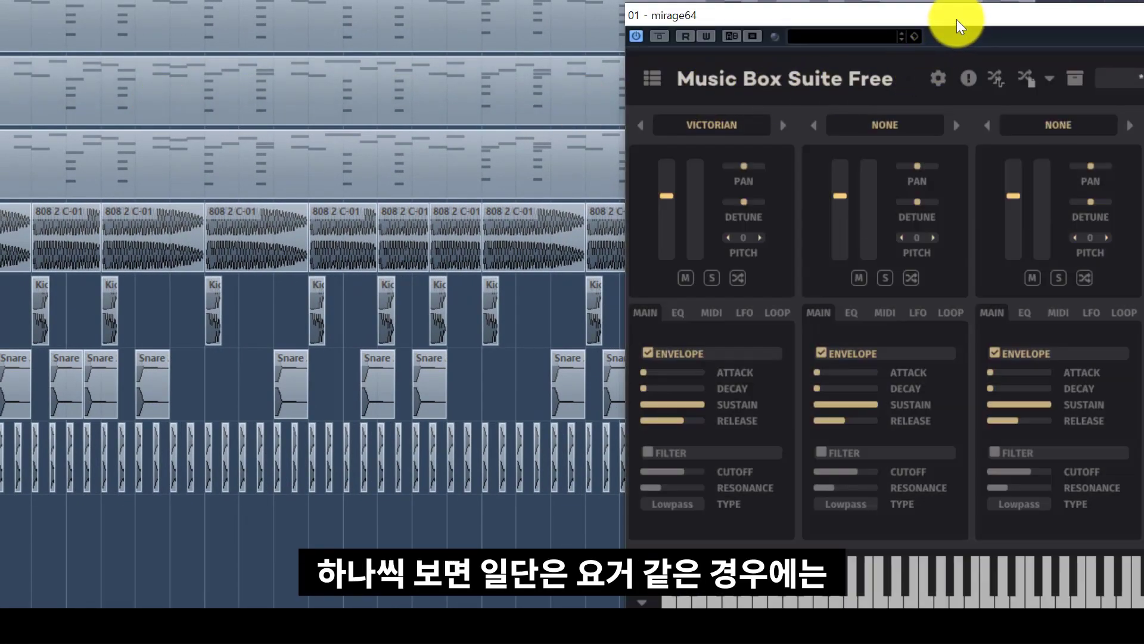
Move the first mirage64 instrument window aside and review the Music Box Suite Free factory presets again
{"action": "left_click_drag", "start_coordinate": [957, 22], "coordinate": [504, 26]}
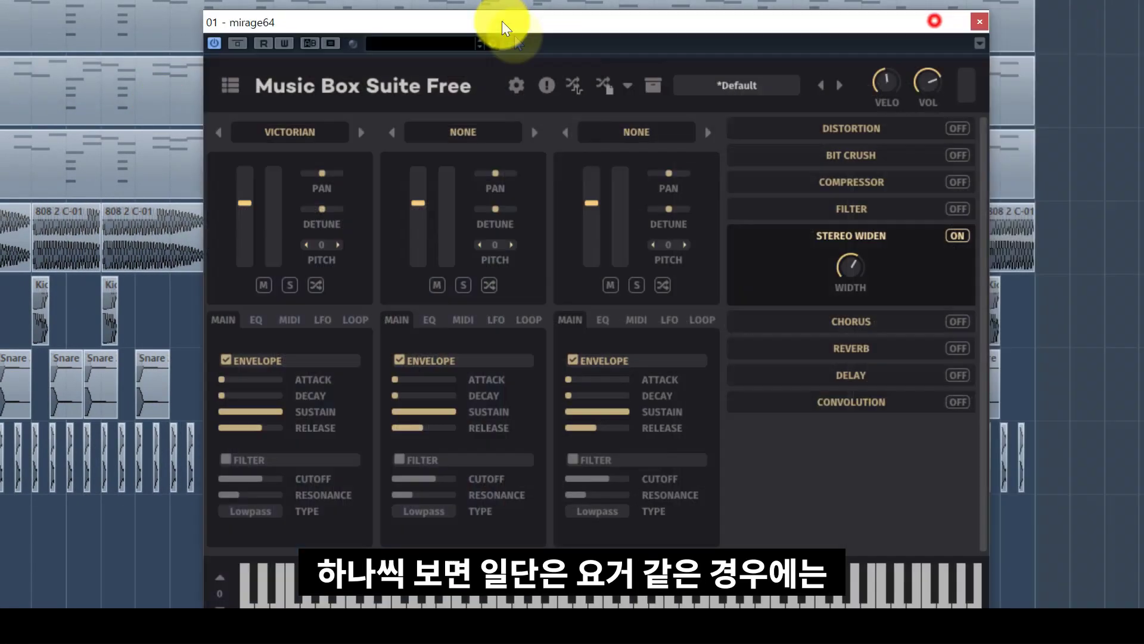
{"action": "left_click", "coordinate": [715, 84]}
{"action": "mouse_move", "coordinate": [739, 128]}
{"action": "mouse_move", "coordinate": [796, 126]}
{"action": "left_click", "coordinate": [831, 123]}
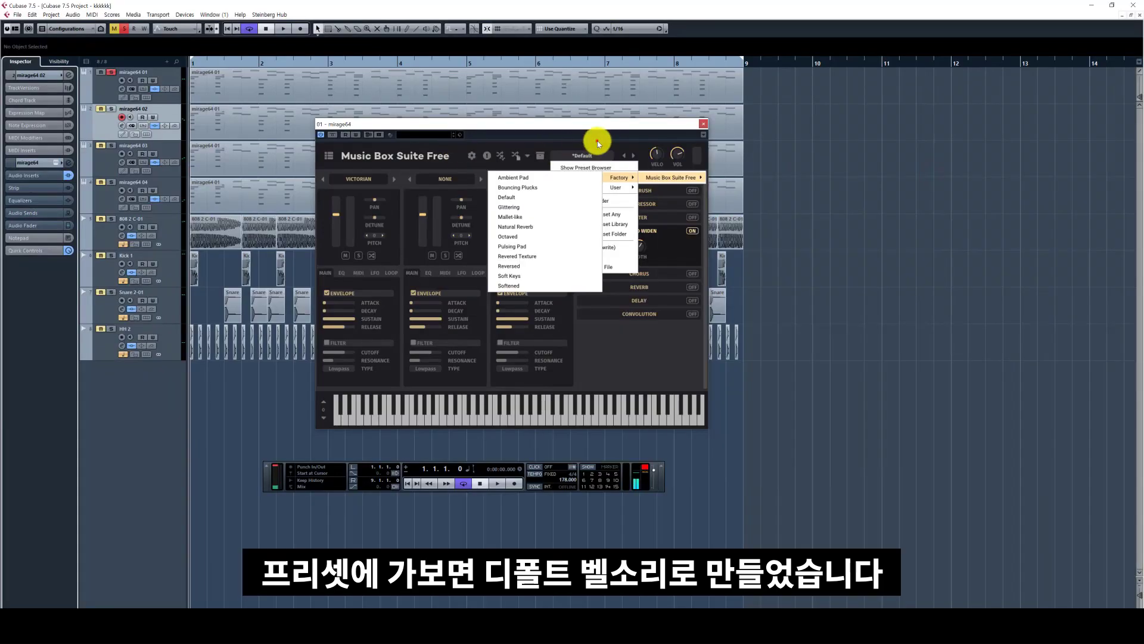
Close the first mirage64 instrument, open the one on track mirage64 02, and play the project
{"action": "left_click", "coordinate": [704, 125]}
{"action": "left_click", "coordinate": [56, 162]}
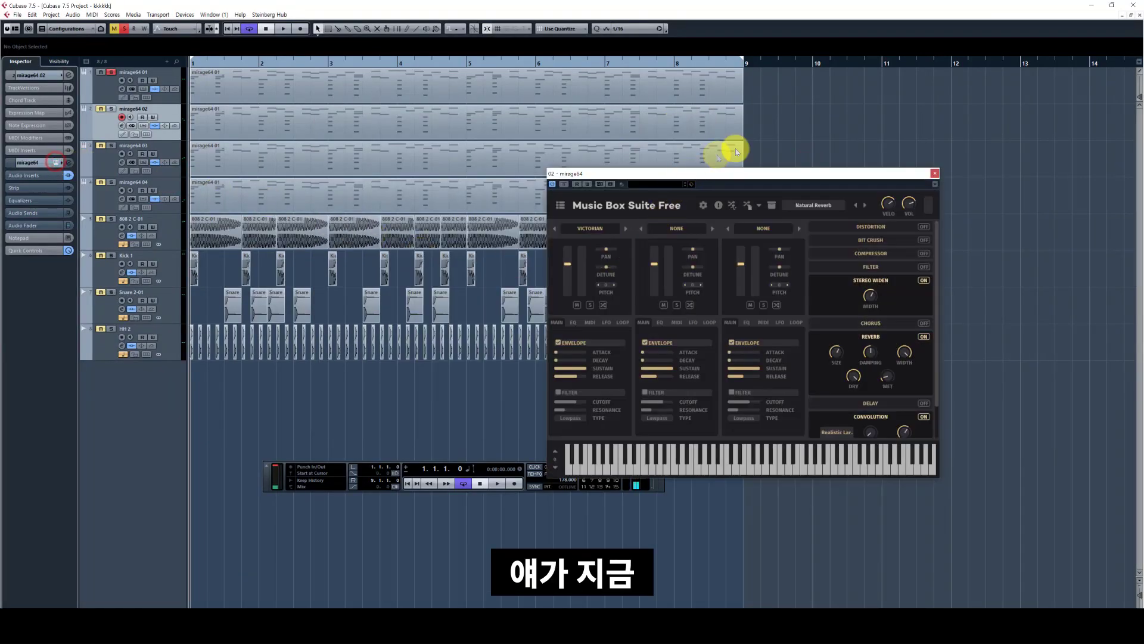
{"action": "key", "text": "space"}
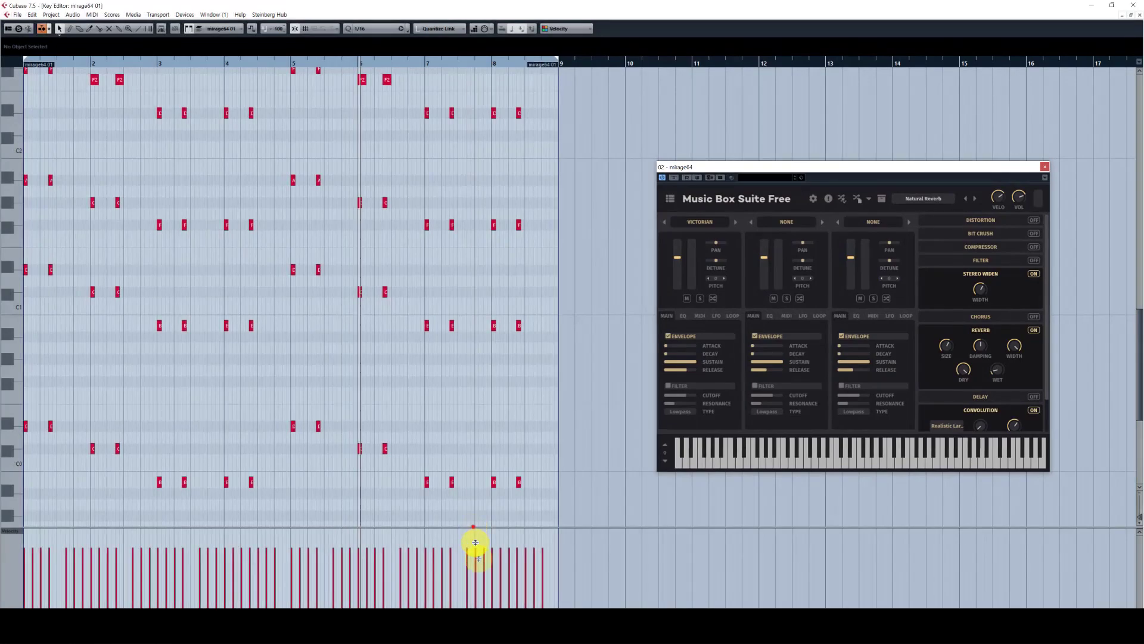
Shrink the velocity lane in the mirage64 01 key editor and move the instrument window away from the notes
{"action": "left_click_drag", "start_coordinate": [473, 527], "coordinate": [480, 597]}
{"action": "scroll", "coordinate": [468, 411], "scroll_direction": "up", "scroll_amount": 1}
{"action": "scroll", "coordinate": [486, 380], "scroll_direction": "up", "scroll_amount": 3}
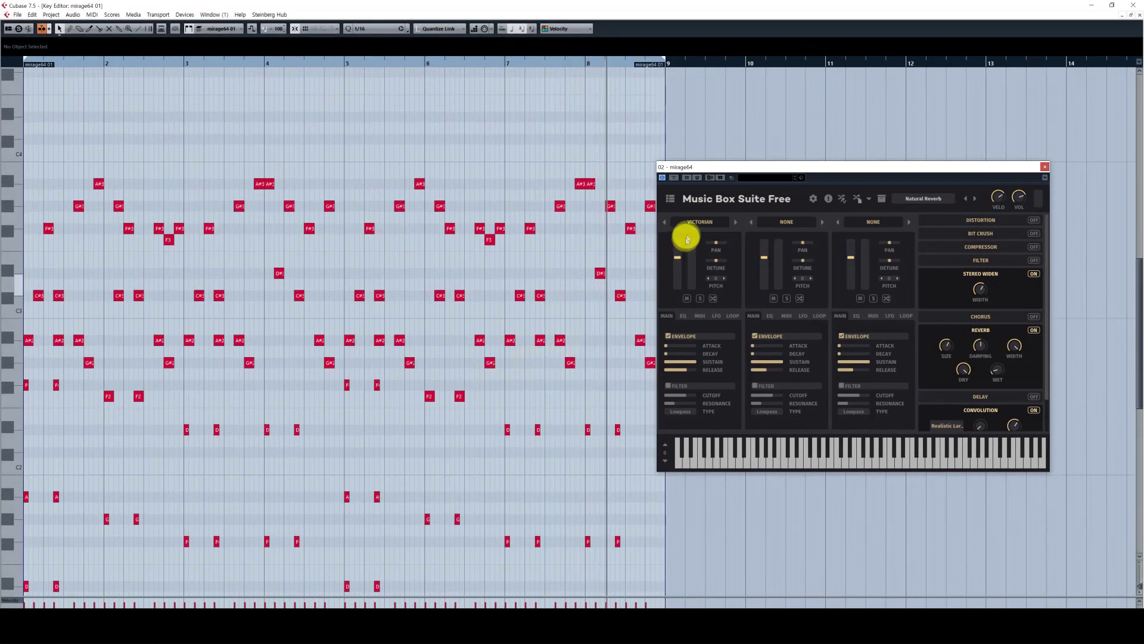
{"action": "left_click_drag", "start_coordinate": [682, 168], "coordinate": [720, 157]}
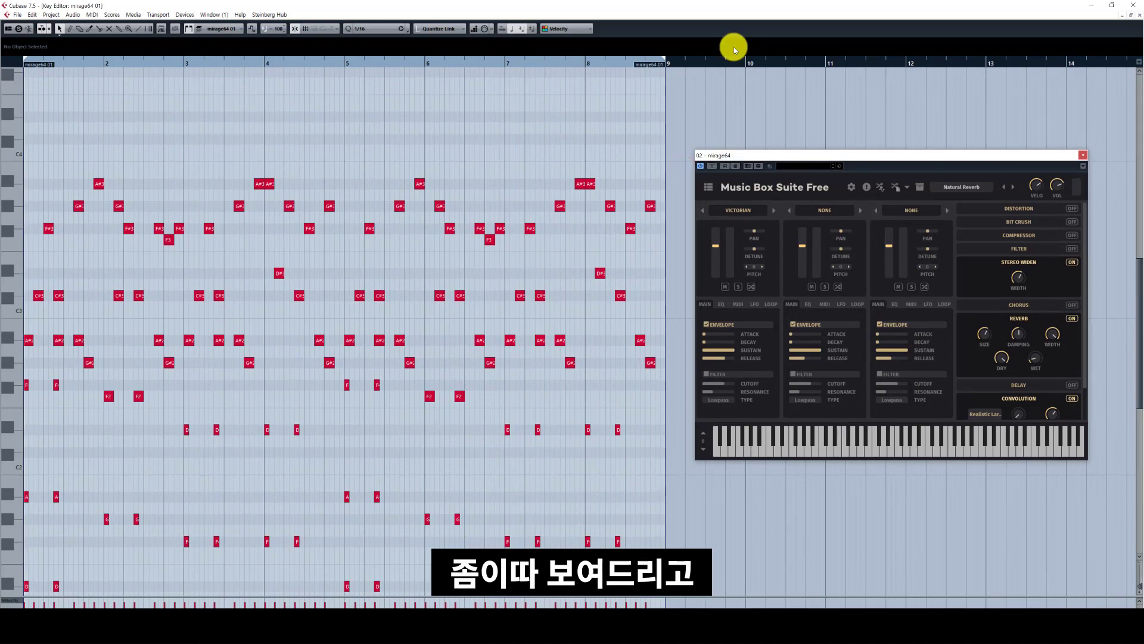
Close the instrument window and mute all the melody notes above the chords, from F2 up to A#3
{"action": "scroll", "coordinate": [638, 172], "scroll_direction": "down", "scroll_amount": 5}
{"action": "left_click", "coordinate": [1082, 159]}
{"action": "scroll", "coordinate": [714, 263], "scroll_direction": "up", "scroll_amount": 5}
{"action": "left_click_drag", "start_coordinate": [709, 398], "coordinate": [7, 97]}
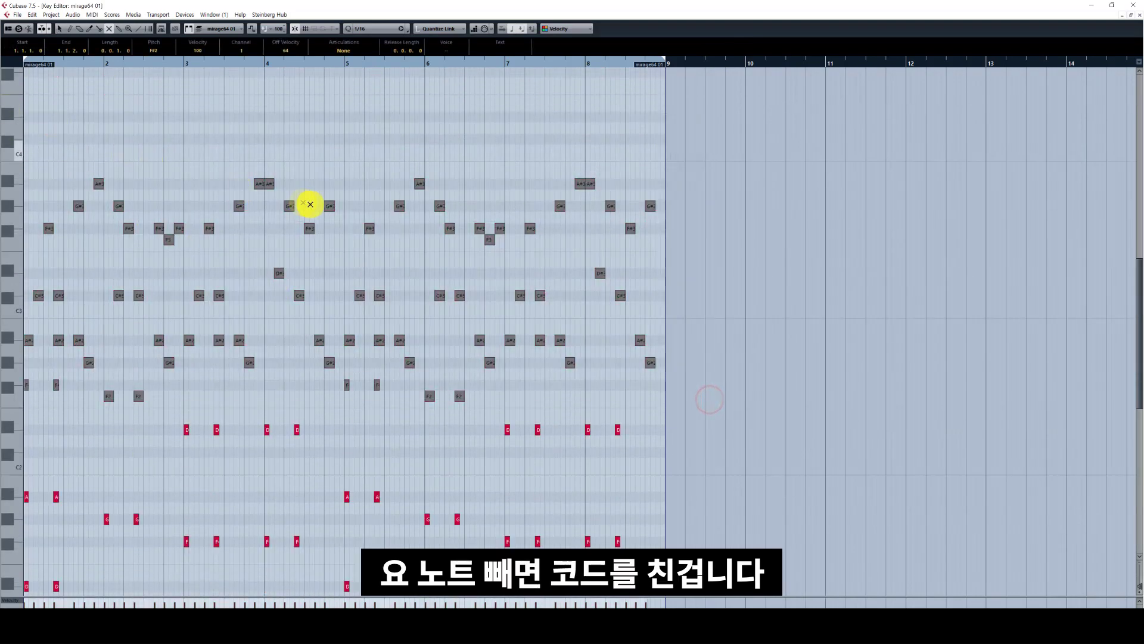
Select the D#0, D#1 and A#1 notes of the first chord in bar 1 to examine them
{"action": "scroll", "coordinate": [251, 217], "scroll_direction": "down", "scroll_amount": 7}
{"action": "key", "text": "h"}
{"action": "key", "text": "h"}
{"action": "key", "text": "h"}
{"action": "key", "text": "h"}
{"action": "key", "text": "h"}
{"action": "key", "text": "h"}
{"action": "key", "text": "h"}
{"action": "key", "text": "1"}
{"action": "left_click_drag", "start_coordinate": [74, 452], "coordinate": [31, 417]}
{"action": "left_click_drag", "start_coordinate": [85, 319], "coordinate": [38, 255]}
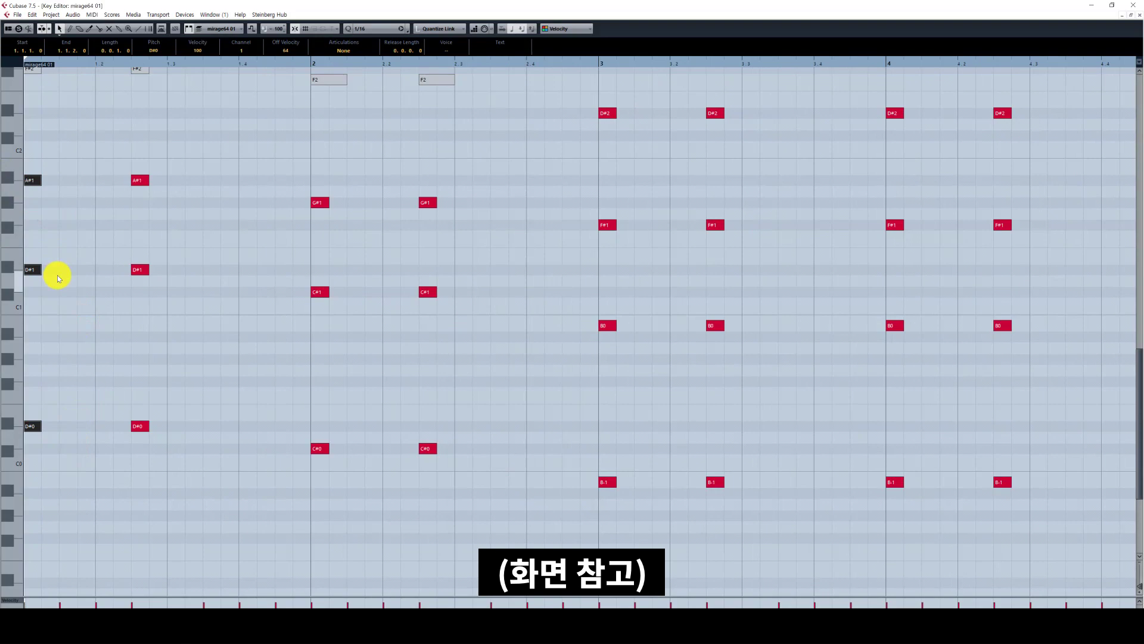
Select the C# chord notes in bar 2 and the B chord notes in bar 3 to examine them
{"action": "left_click_drag", "start_coordinate": [355, 477], "coordinate": [299, 206]}
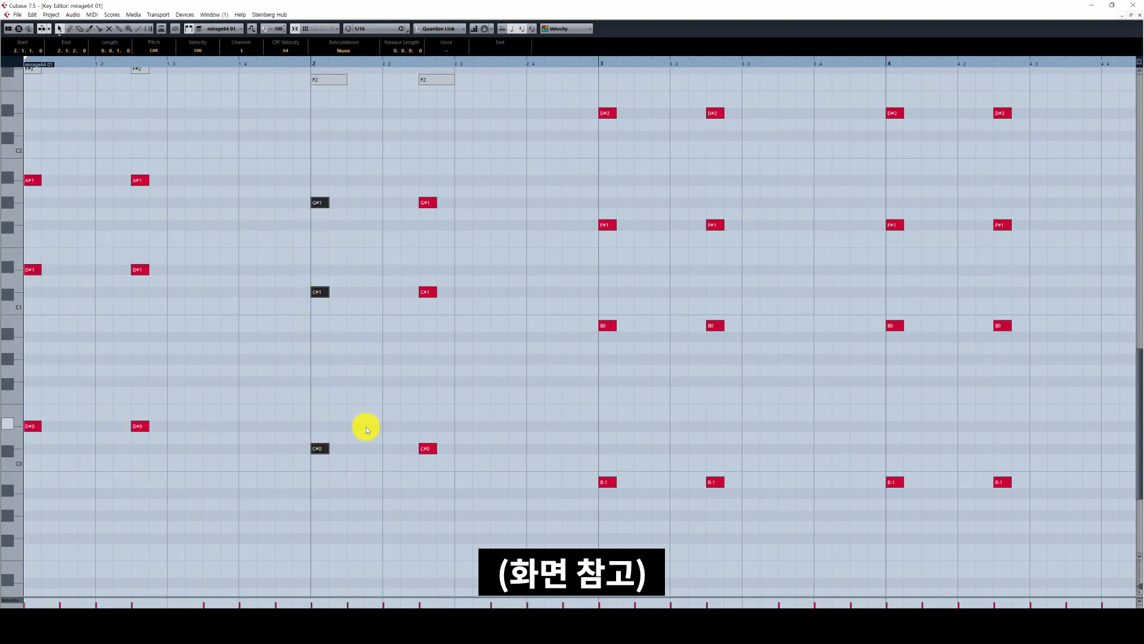
{"action": "left_click_drag", "start_coordinate": [355, 467], "coordinate": [304, 250]}
{"action": "key", "text": "g"}
{"action": "left_click_drag", "start_coordinate": [541, 534], "coordinate": [466, 219]}
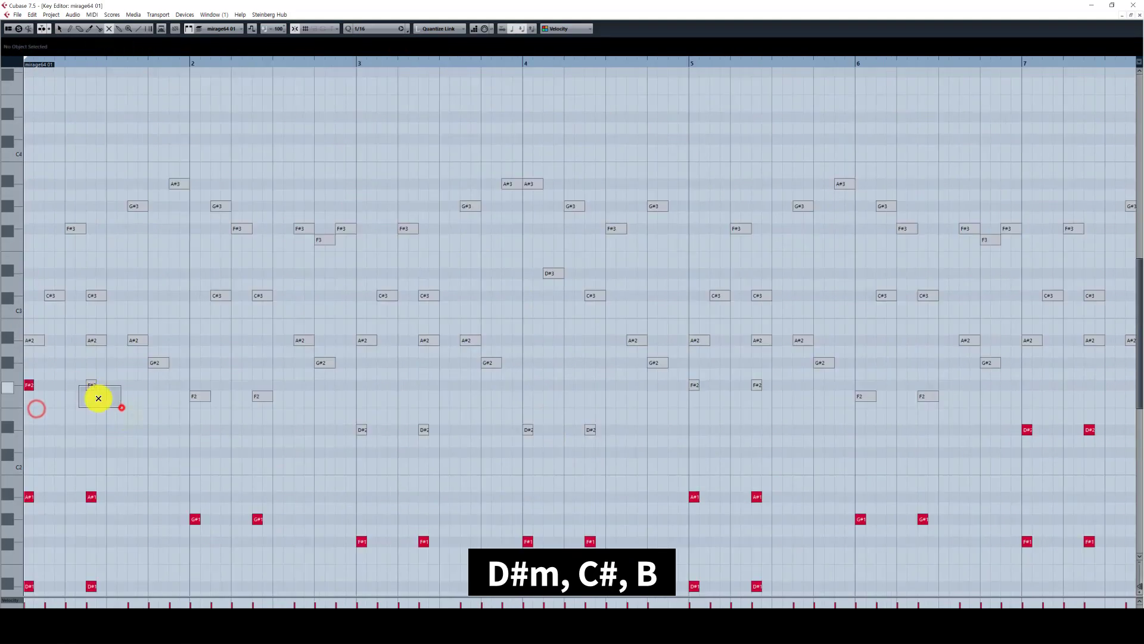
Unmute the remaining F#2, F2 and D#2 notes that complete the D#m, C# and B chords
{"action": "left_click", "coordinate": [91, 385]}
{"action": "left_click", "coordinate": [200, 397]}
{"action": "left_click", "coordinate": [262, 396]}
{"action": "left_click", "coordinate": [423, 429]}
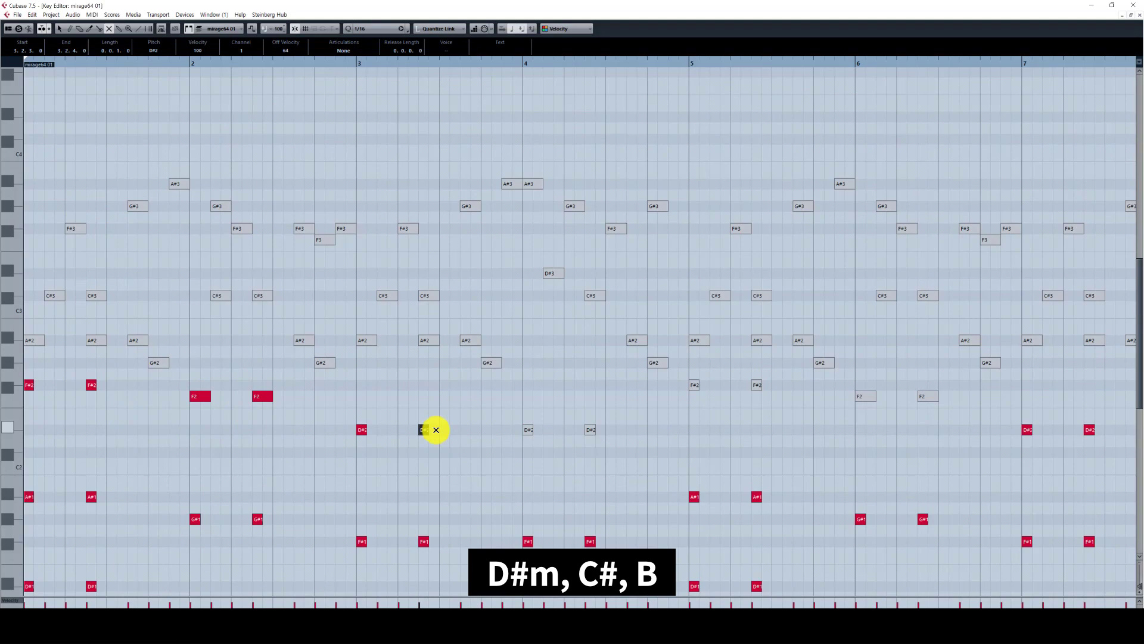
{"action": "scroll", "coordinate": [436, 429], "scroll_direction": "down", "scroll_amount": 5}
{"action": "left_click_drag", "start_coordinate": [626, 267], "coordinate": [523, 217]}
{"action": "key", "text": "g"}
{"action": "left_click_drag", "start_coordinate": [660, 219], "coordinate": [602, 184]}
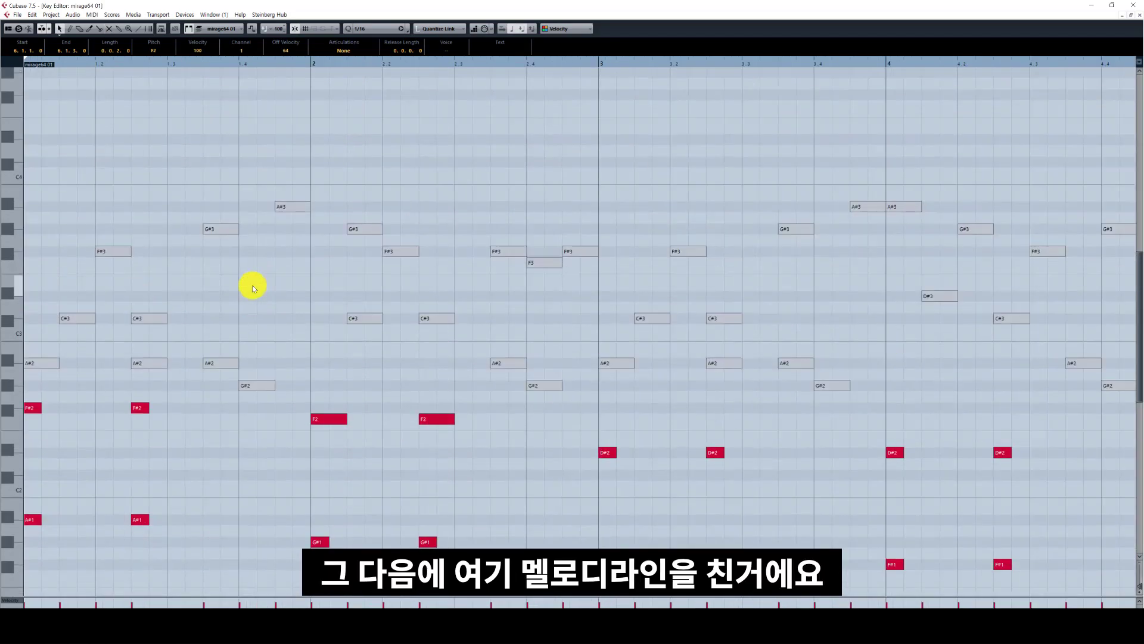
Unmute the lower melody notes across bars 2 to 4, including both F2 notes in bar 2
{"action": "scroll", "coordinate": [252, 285], "scroll_direction": "down", "scroll_amount": 3}
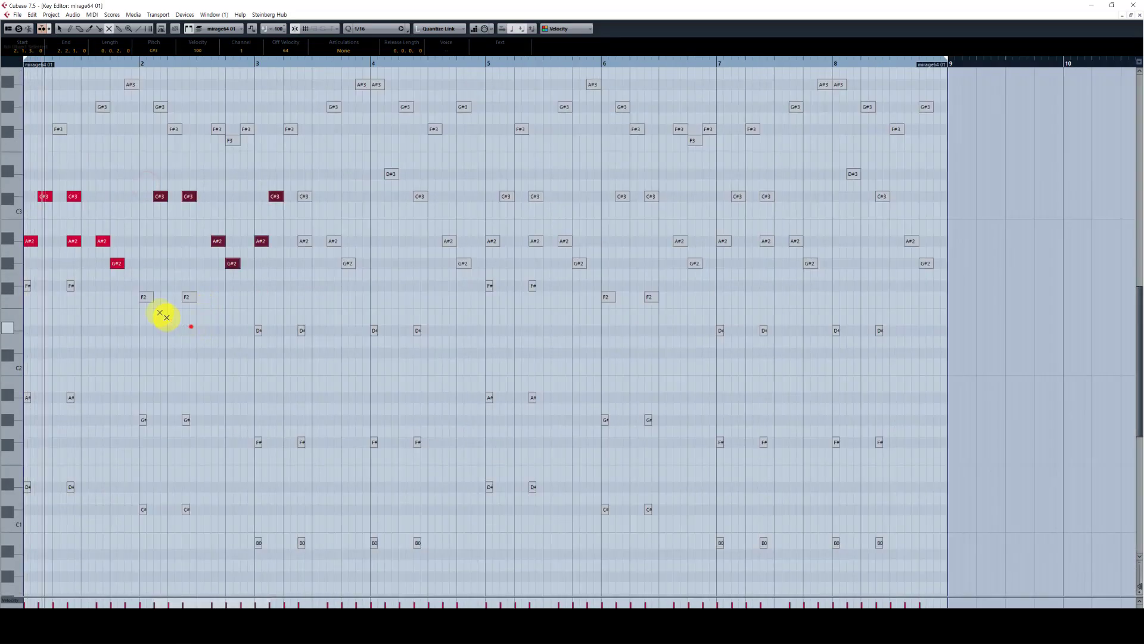
{"action": "left_click_drag", "start_coordinate": [188, 324], "coordinate": [131, 283]}
{"action": "left_click_drag", "start_coordinate": [380, 288], "coordinate": [299, 200]}
{"action": "left_click_drag", "start_coordinate": [423, 213], "coordinate": [478, 277]}
{"action": "key", "text": "1"}
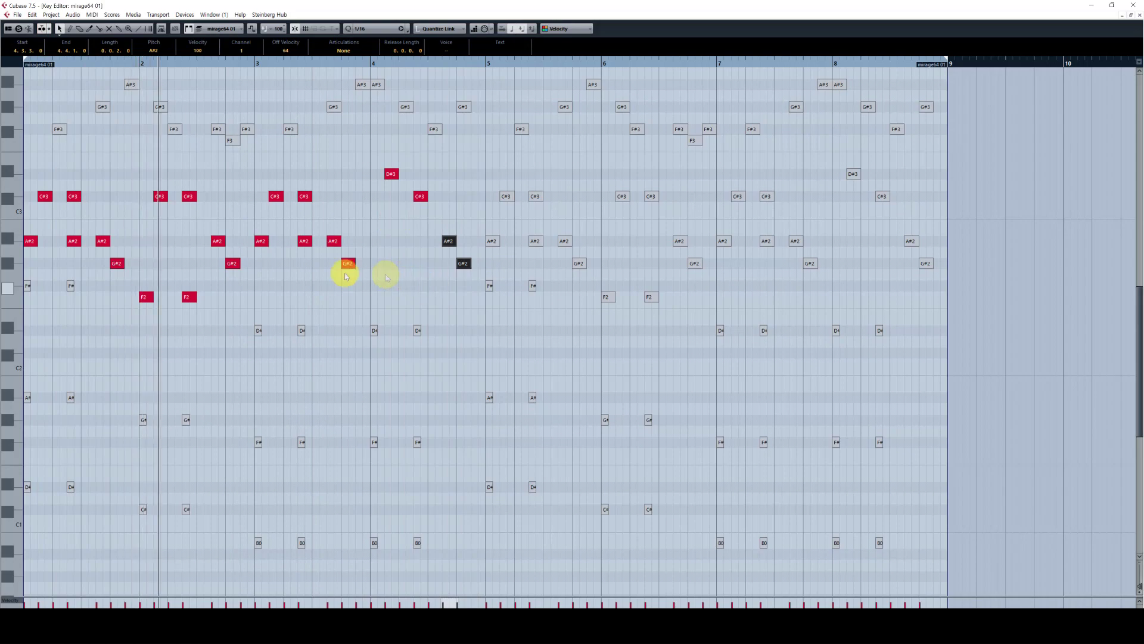
Mute the second A#2 note in bar 1
{"action": "key", "text": "7"}
{"action": "left_click_drag", "start_coordinate": [70, 254], "coordinate": [65, 237]}
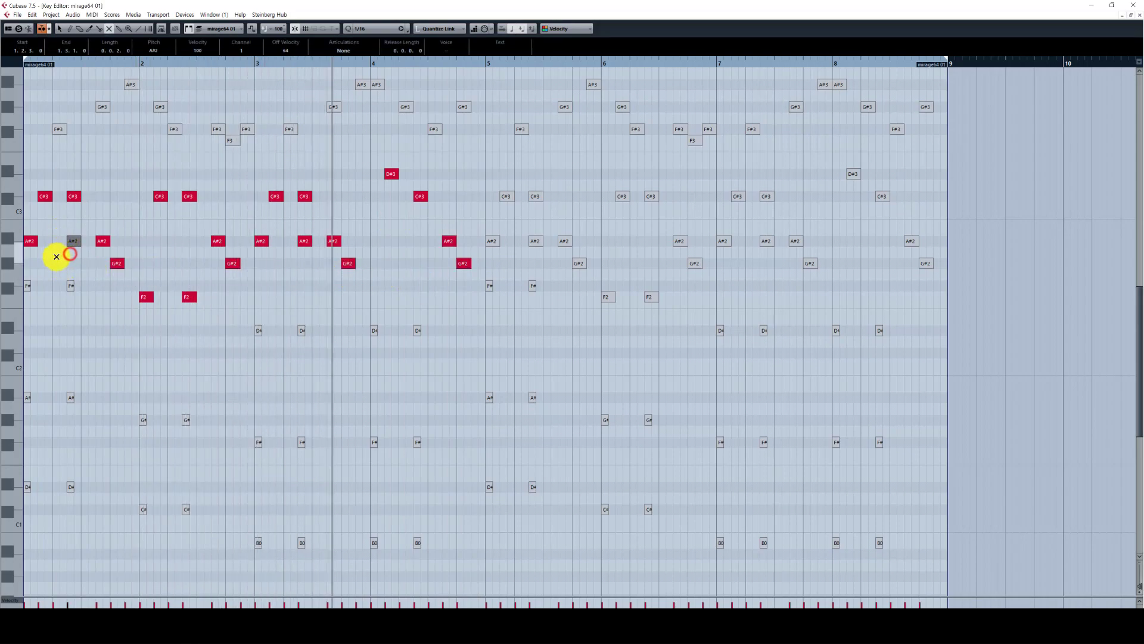
{"action": "left_click", "coordinate": [292, 292]}
Unmute the upper melody notes from F3 to A#3 in bars 1 to 4
{"action": "scroll", "coordinate": [379, 299], "scroll_direction": "up", "scroll_amount": 5}
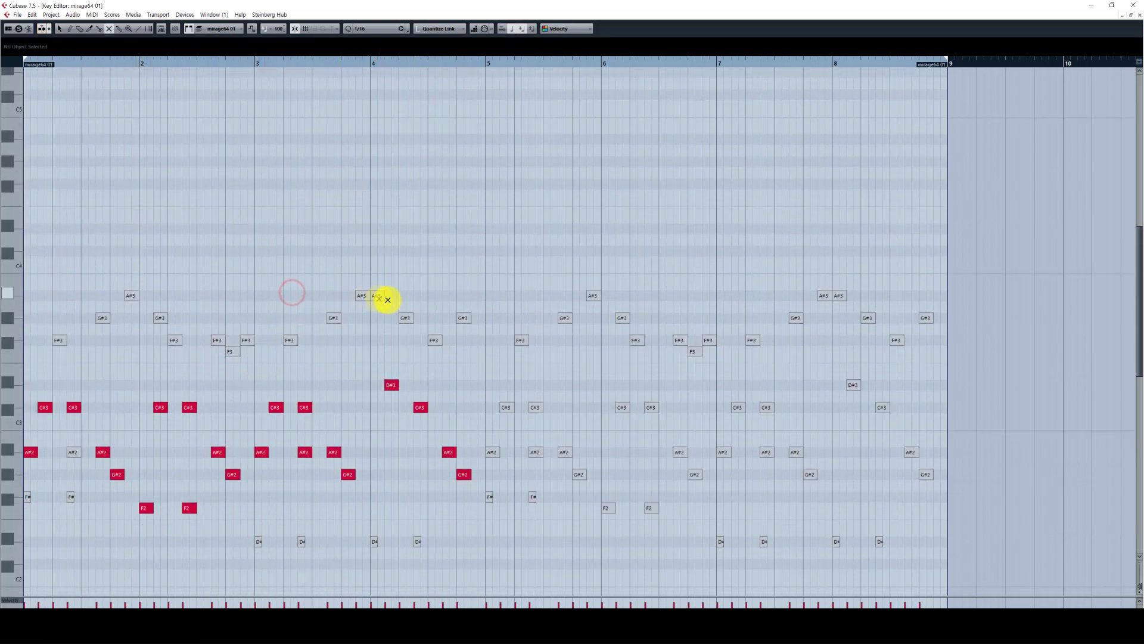
{"action": "left_click_drag", "start_coordinate": [473, 350], "coordinate": [9, 229]}
{"action": "scroll", "coordinate": [153, 298], "scroll_direction": "down", "scroll_amount": 3}
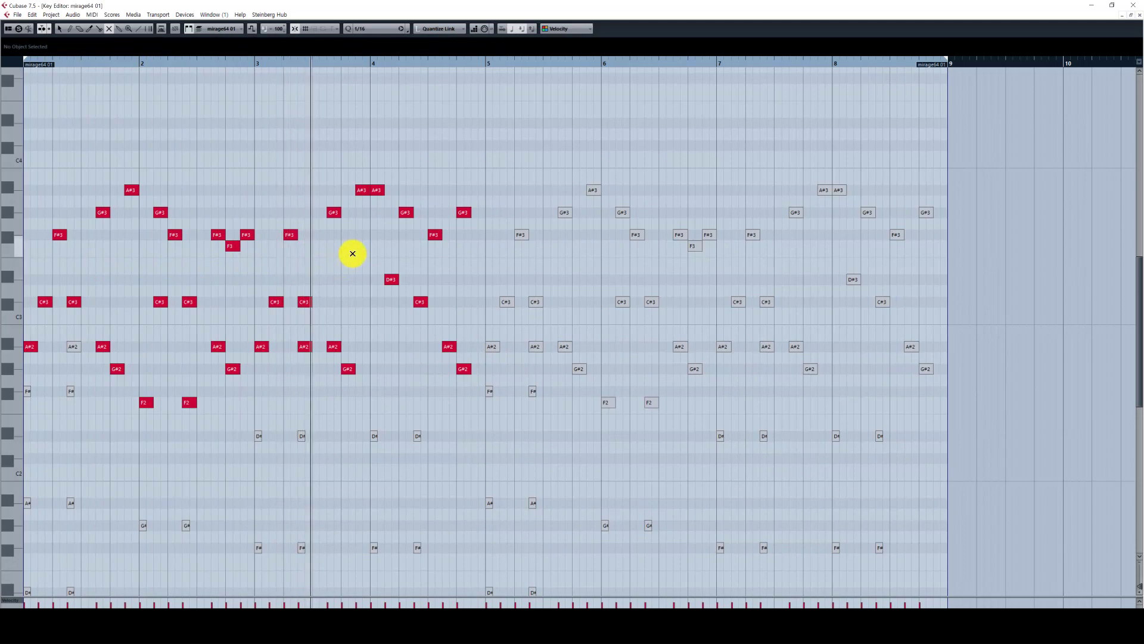
Unmute the chord notes in bars 1 to 4 and the second A#2 note in bar 1
{"action": "key", "text": "g"}
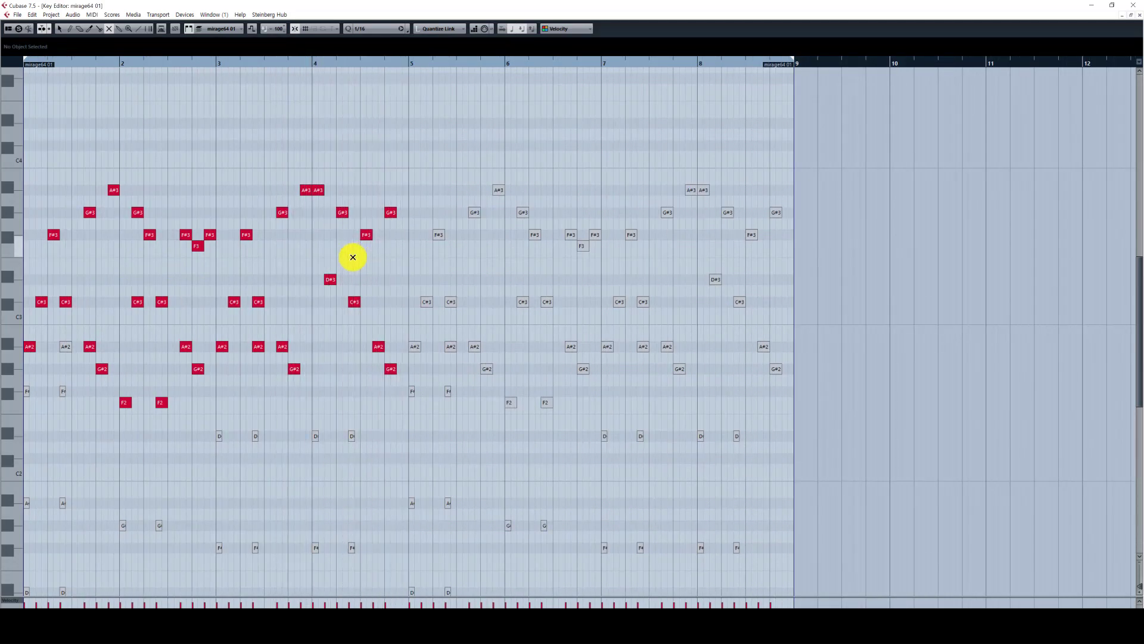
{"action": "scroll", "coordinate": [354, 263], "scroll_direction": "down", "scroll_amount": 6}
{"action": "left_click_drag", "start_coordinate": [373, 335], "coordinate": [21, 173]}
{"action": "key", "text": "g"}
{"action": "scroll", "coordinate": [362, 222], "scroll_direction": "up", "scroll_amount": 5}
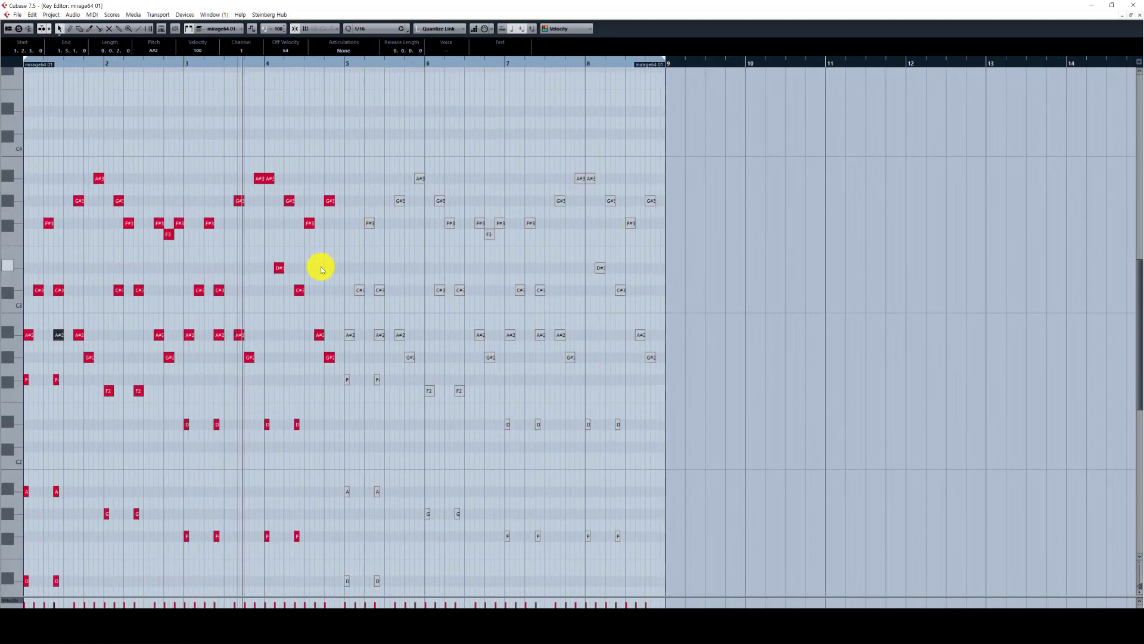
Mute the melody notes from G#2 up to A#3 in bars 1 to 4 and play the chords without them
{"action": "left_click_drag", "start_coordinate": [339, 364], "coordinate": [7, 134]}
{"action": "scroll", "coordinate": [238, 387], "scroll_direction": "down", "scroll_amount": 5}
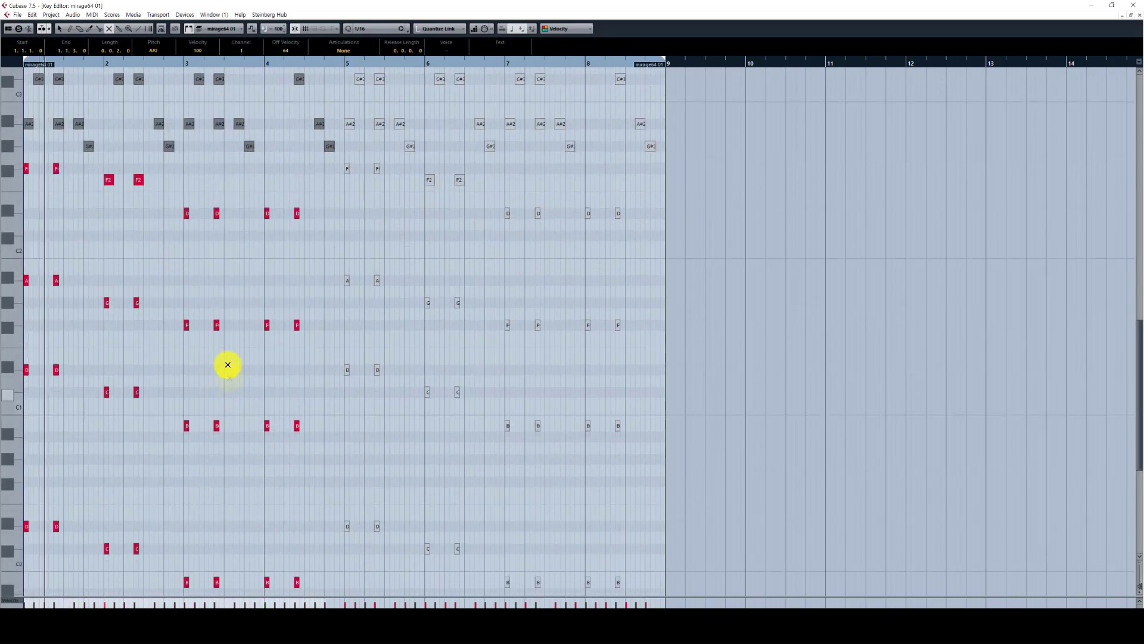
{"action": "key", "text": "h"}
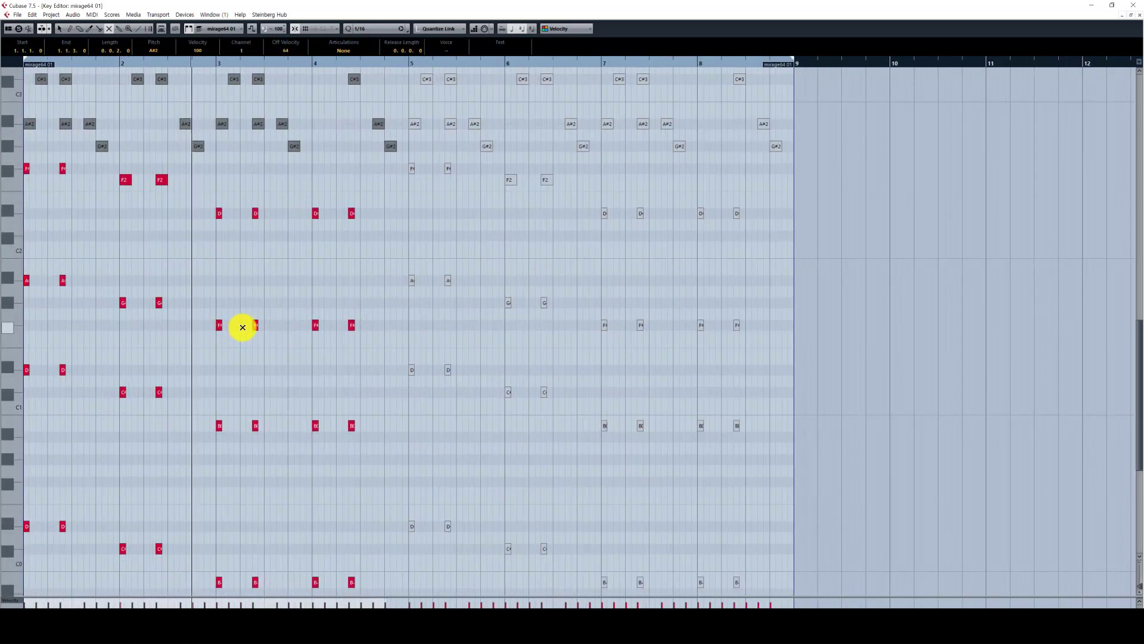
{"action": "left_click_drag", "start_coordinate": [268, 410], "coordinate": [271, 304]}
{"action": "key", "text": "h"}
{"action": "left_click_drag", "start_coordinate": [443, 281], "coordinate": [404, 355]}
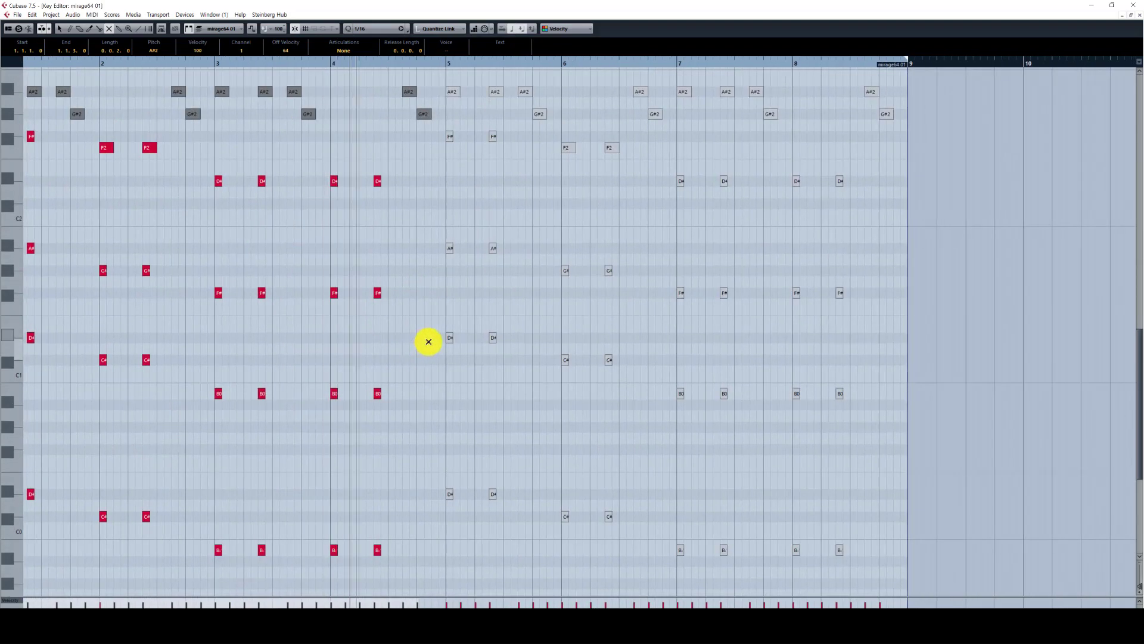
{"action": "key", "text": "space"}
Unmute the lower melody notes from G#2 to D#3 in bars 1 to 4 and play them with the chords
{"action": "scroll", "coordinate": [417, 256], "scroll_direction": "up", "scroll_amount": 4}
{"action": "left_click_drag", "start_coordinate": [470, 235], "coordinate": [362, 173]}
{"action": "left_click_drag", "start_coordinate": [384, 225], "coordinate": [230, 146]}
{"action": "key", "text": "space"}
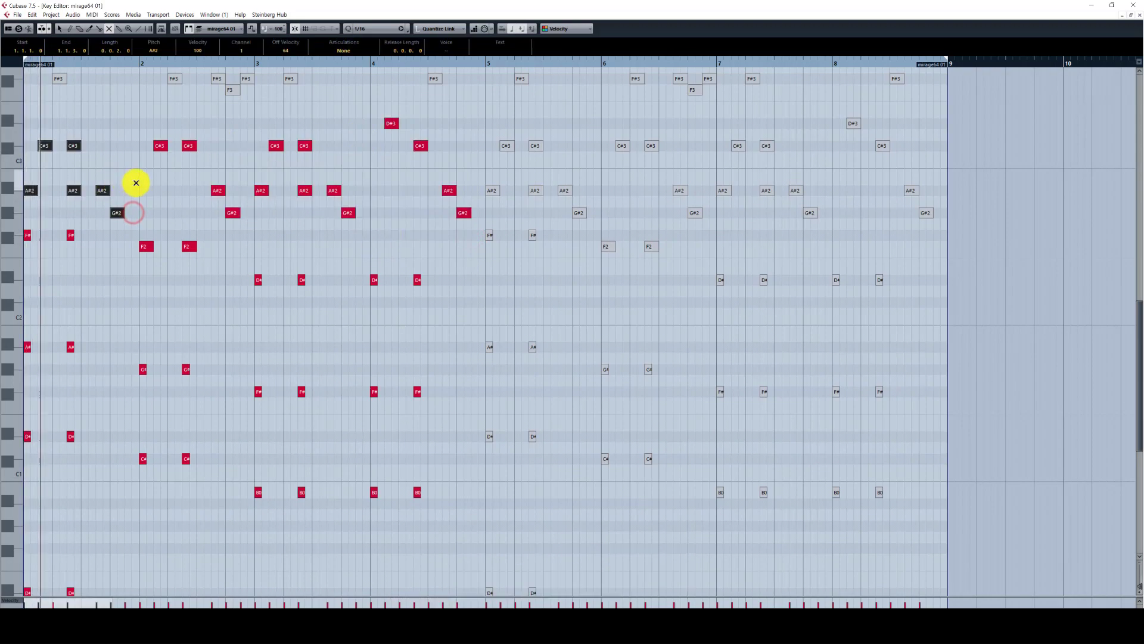
{"action": "key", "text": "g"}
Unmute the upper melody notes from F3 to A#3 in bars 1 to 4 during playback
{"action": "scroll", "coordinate": [234, 266], "scroll_direction": "up", "scroll_amount": 3}
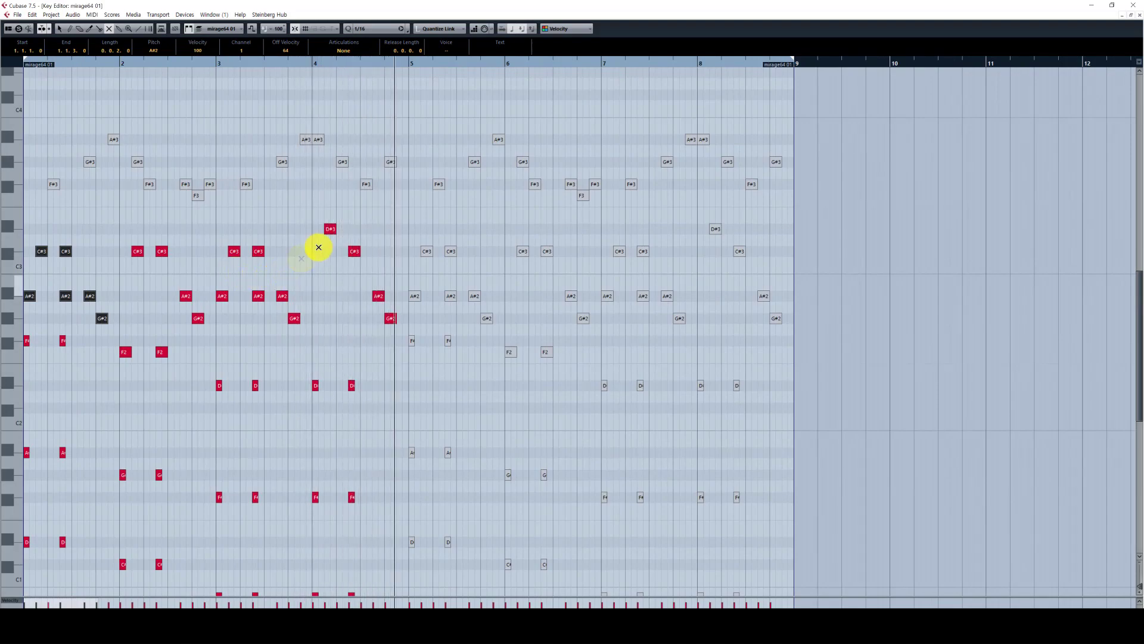
{"action": "left_click_drag", "start_coordinate": [399, 208], "coordinate": [24, 89]}
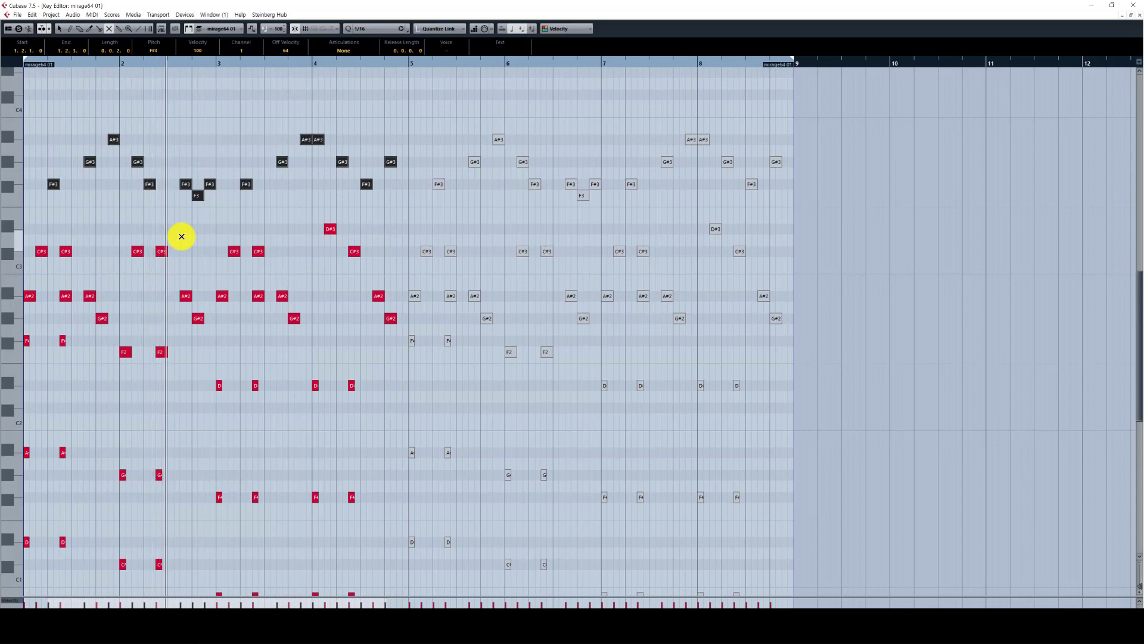
{"action": "key", "text": "g"}
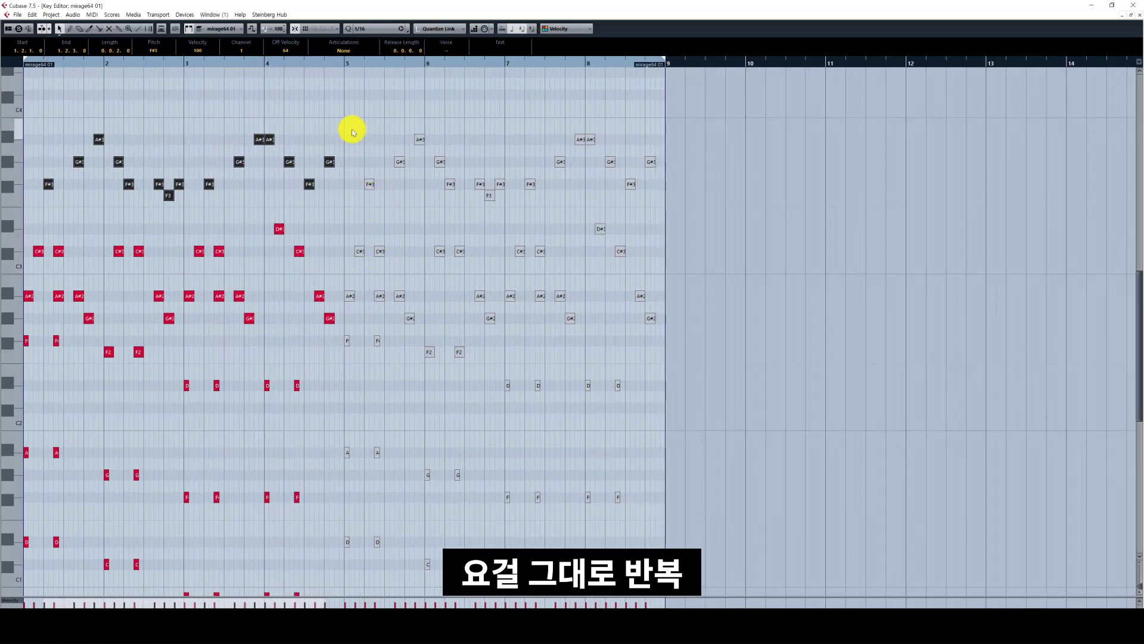
Unmute all chord and melody notes in bars 5 to 8, stop playback and close the Key Editor
{"action": "left_click_drag", "start_coordinate": [350, 119], "coordinate": [660, 598]}
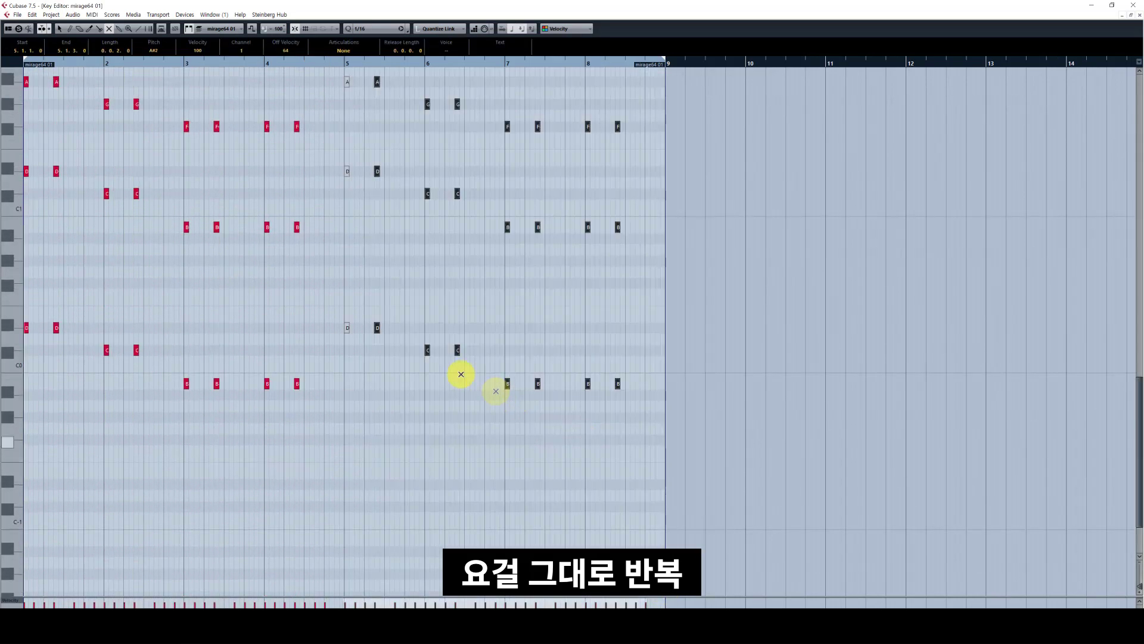
{"action": "key", "text": "space"}
{"action": "left_click_drag", "start_coordinate": [358, 357], "coordinate": [332, 327]}
{"action": "right_click", "coordinate": [373, 365]}
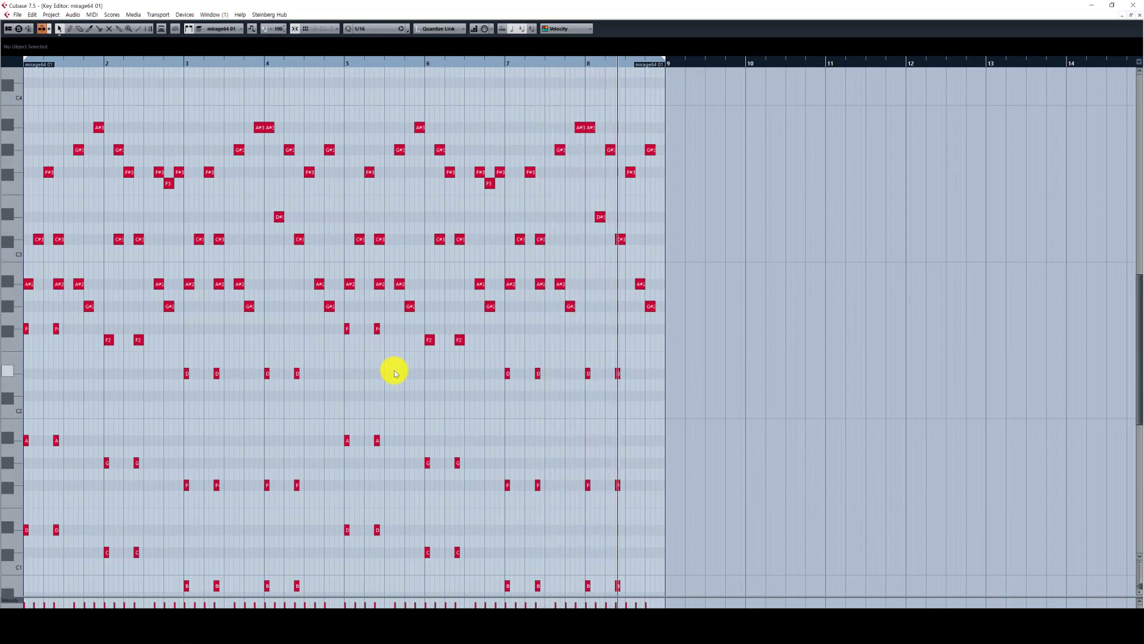
{"action": "left_click", "coordinate": [1139, 14]}
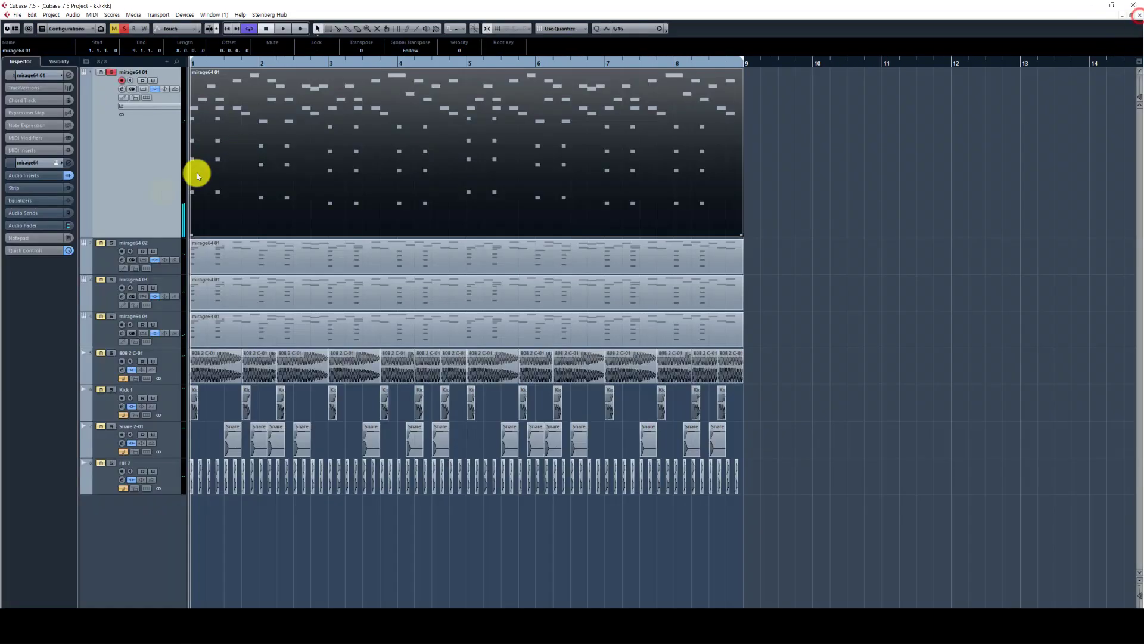
Examine the Neutron Equalizer and Neutron Compressor inserts on the mirage64 01 track while it plays
{"action": "left_click", "coordinate": [55, 178]}
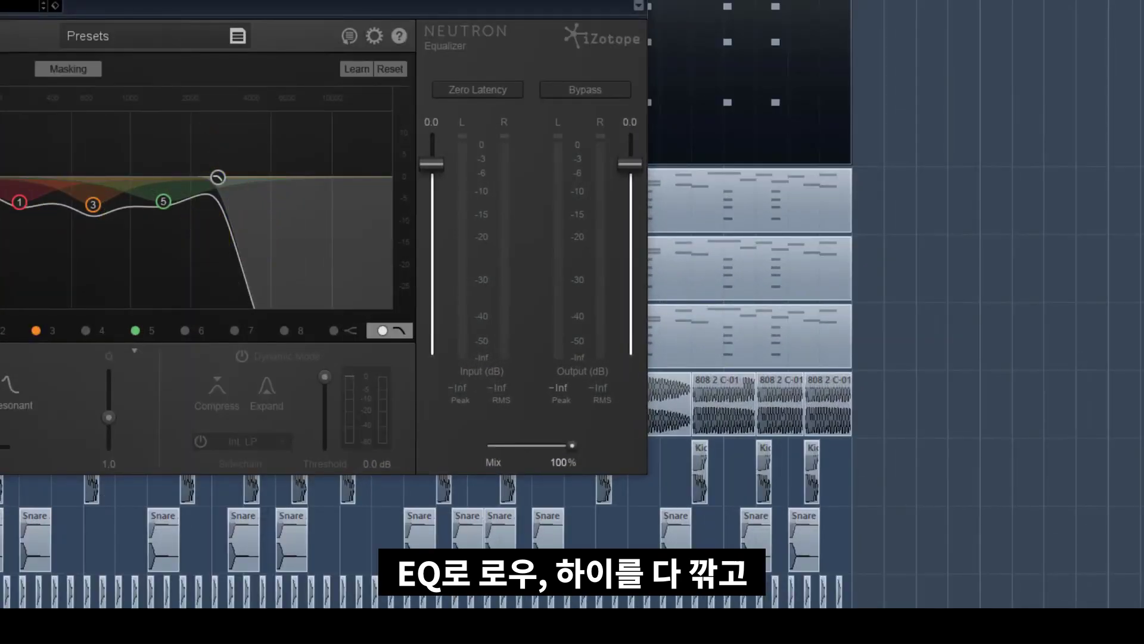
{"action": "left_click", "coordinate": [0, 30]}
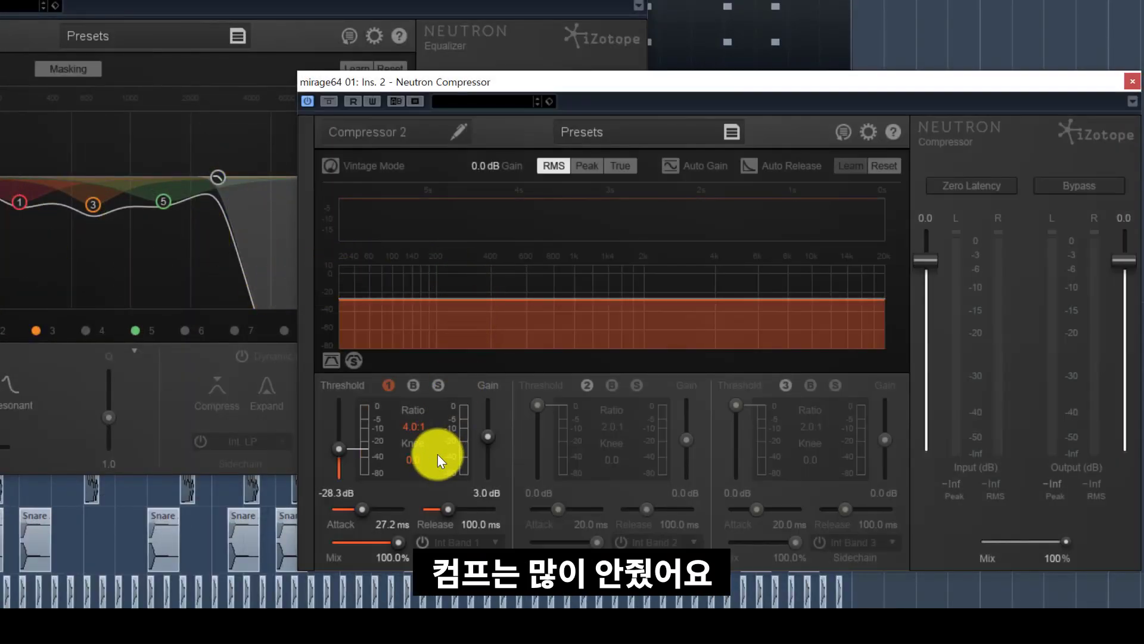
{"action": "key", "text": "space"}
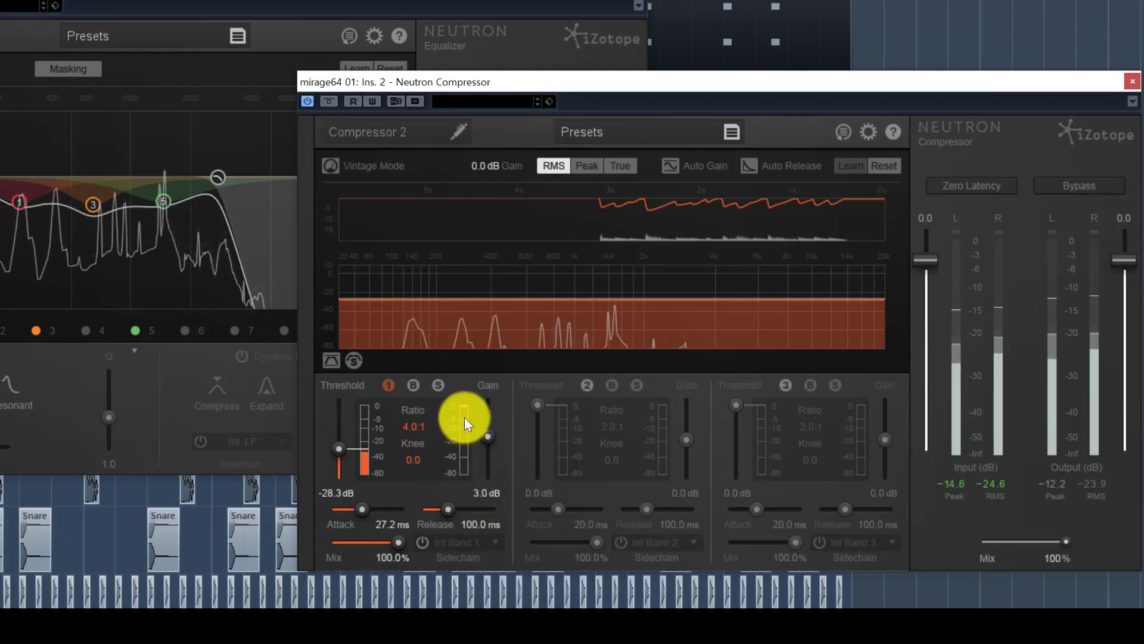
{"action": "key", "text": "space"}
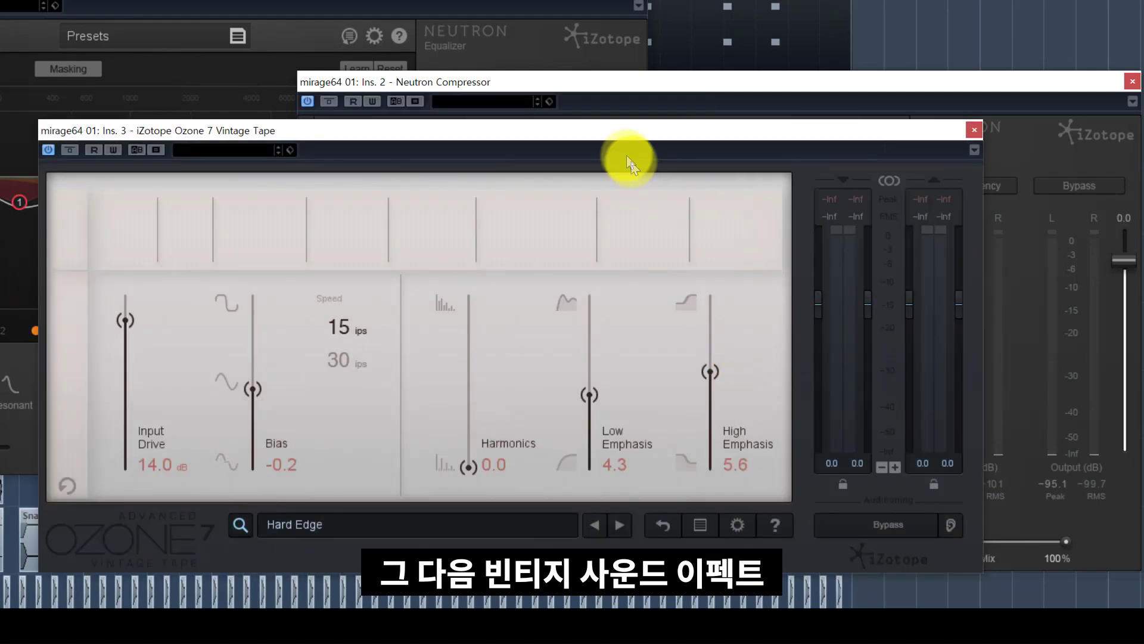
Examine the Ozone 7 Vintage Tape insert and its Hard Edge preset during playback, and close all effect windows
{"action": "left_click_drag", "start_coordinate": [602, 120], "coordinate": [578, 123]}
{"action": "key", "text": "space"}
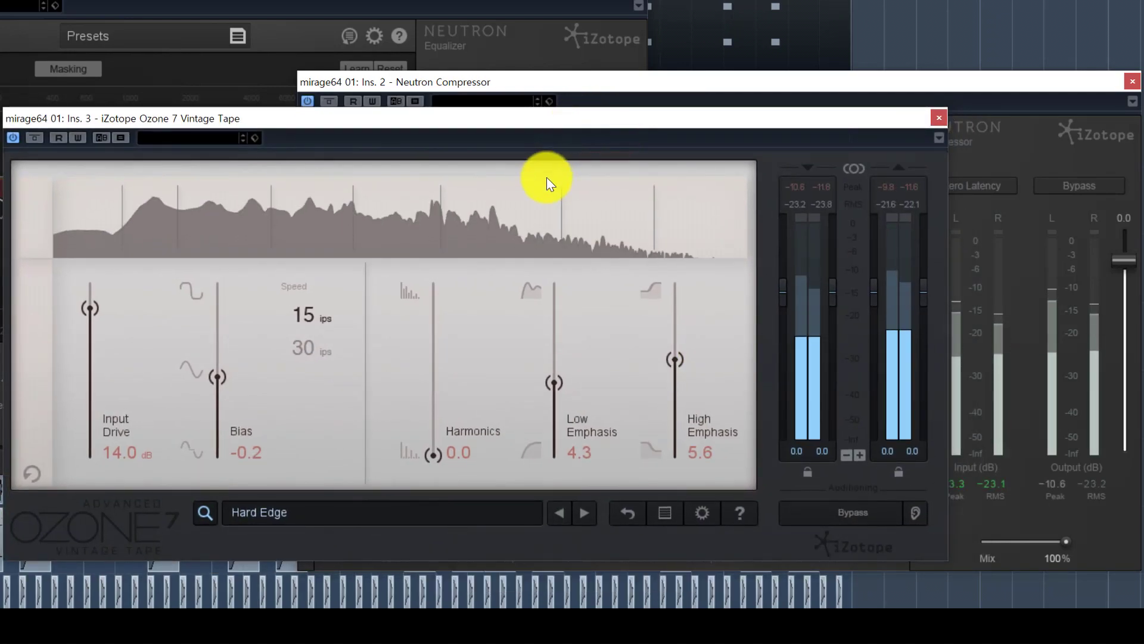
{"action": "left_click", "coordinate": [205, 513]}
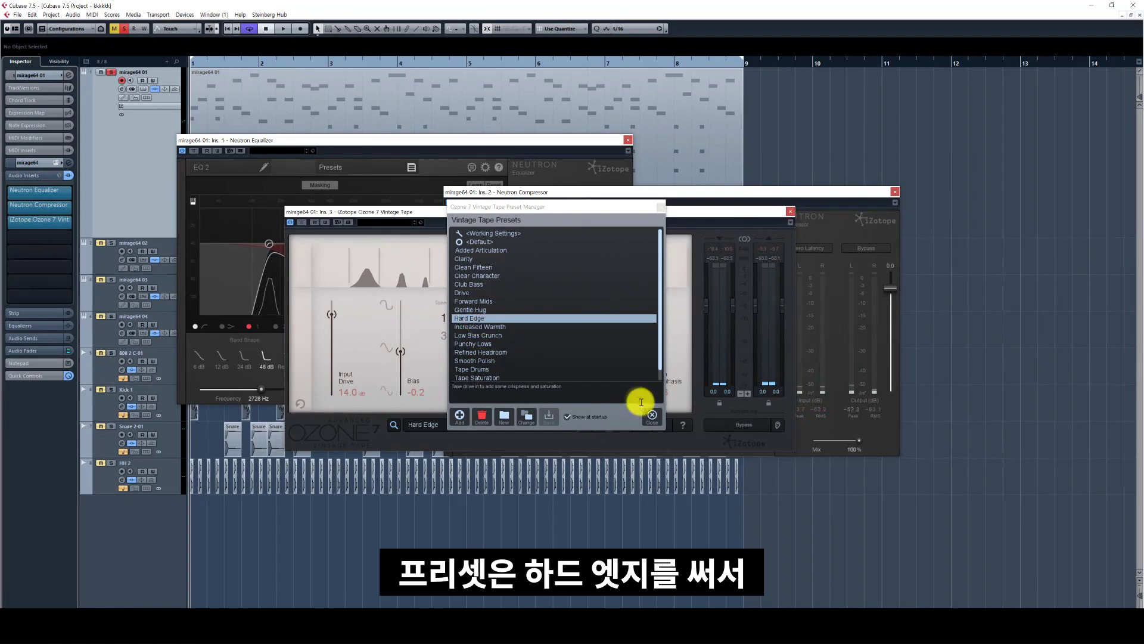
{"action": "left_click", "coordinate": [649, 416]}
{"action": "left_click", "coordinate": [788, 213]}
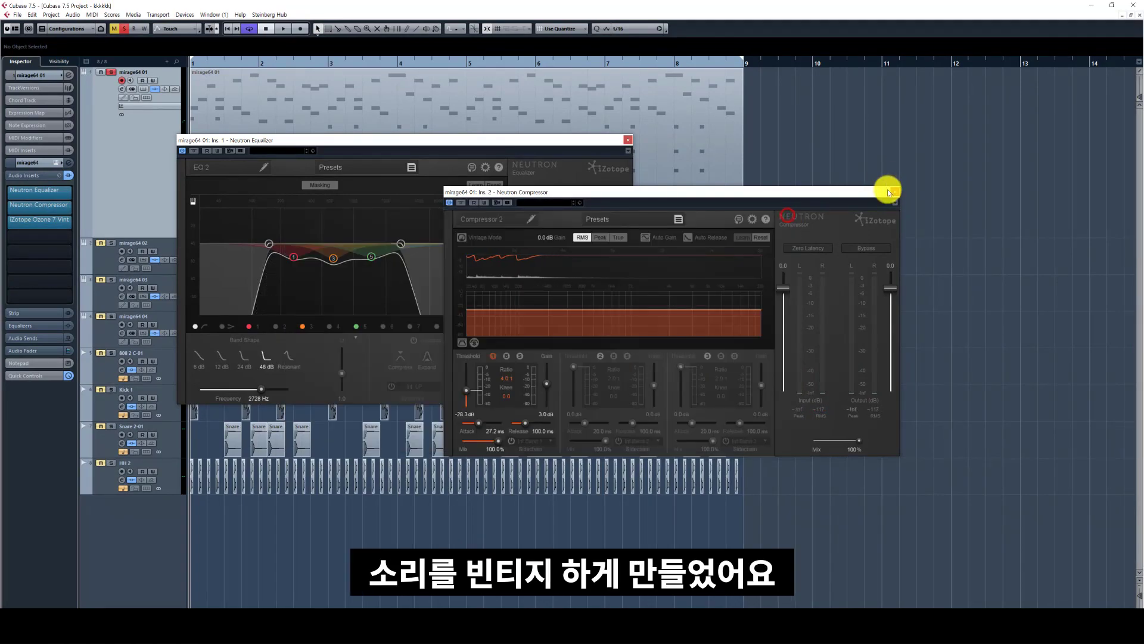
{"action": "left_click", "coordinate": [895, 191]}
{"action": "left_click", "coordinate": [628, 140]}
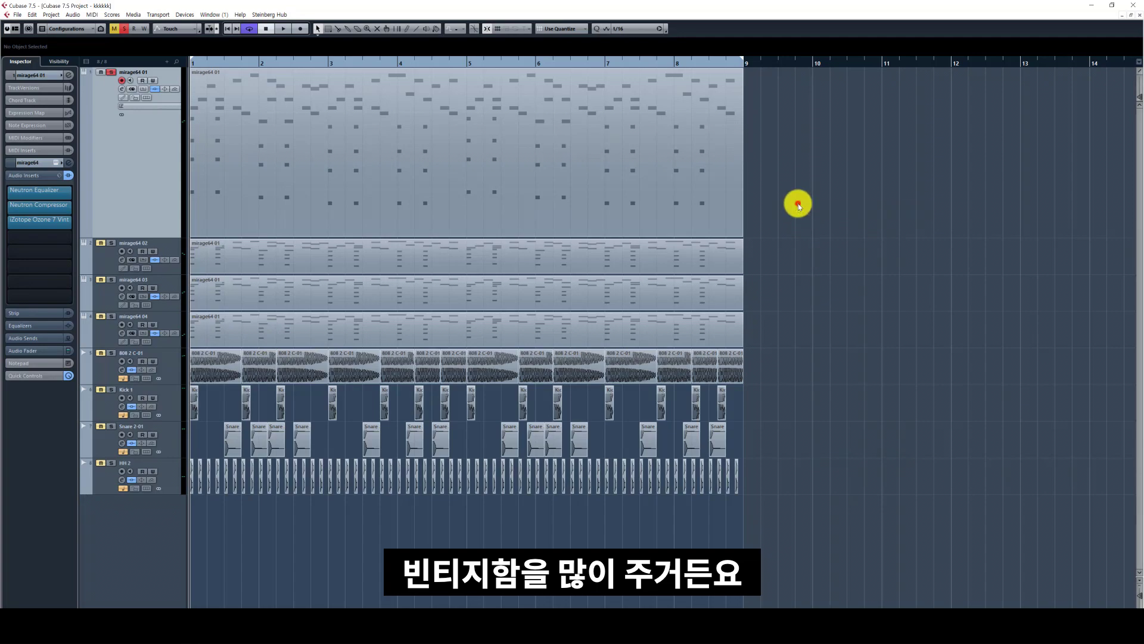
Solo the mirage64 02 track and open its Music Box Suite Free instrument
{"action": "left_click", "coordinate": [103, 254]}
{"action": "left_click", "coordinate": [112, 241]}
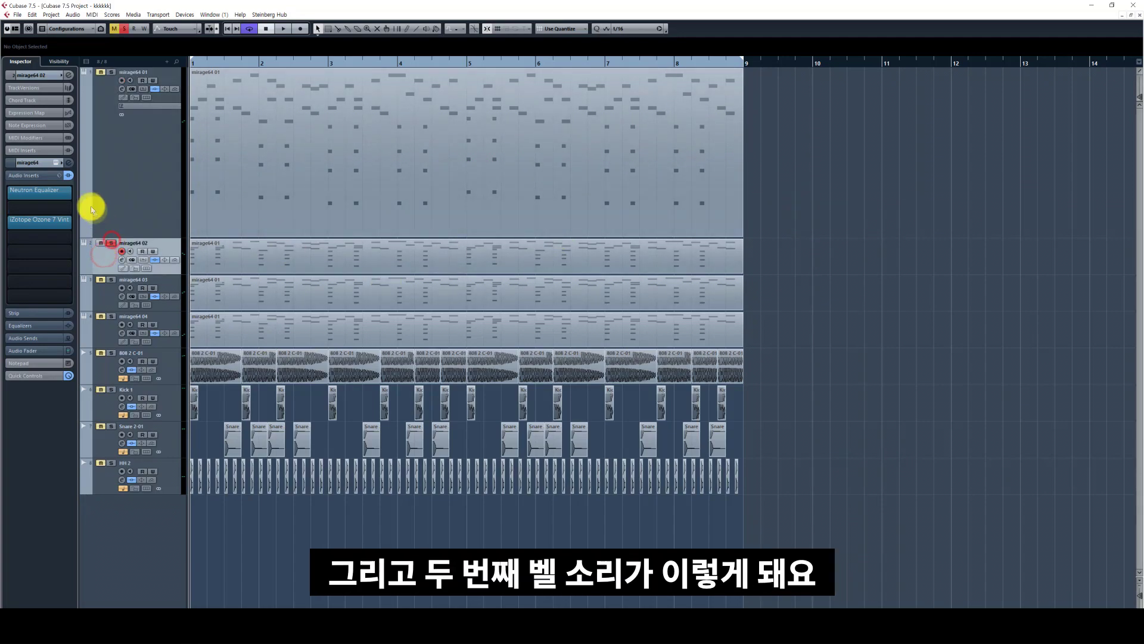
{"action": "left_click", "coordinate": [56, 163]}
{"action": "left_click_drag", "start_coordinate": [971, 158], "coordinate": [721, 152]}
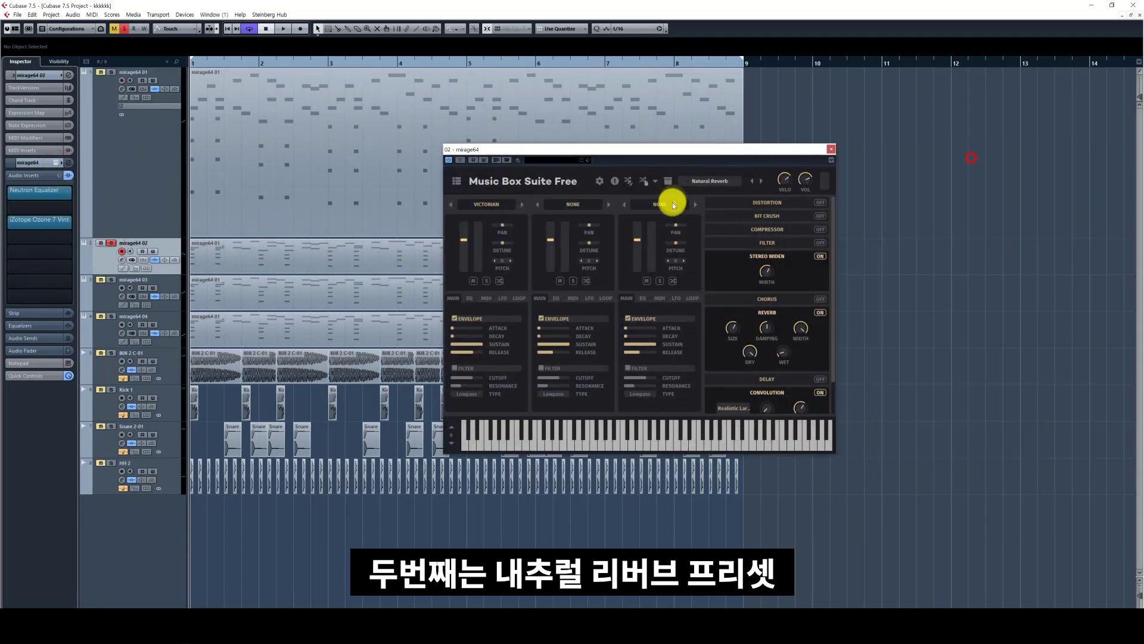
Show Natural Reverb in the instrument's factory preset list and play the mirage64 02 track
{"action": "left_click", "coordinate": [715, 182]}
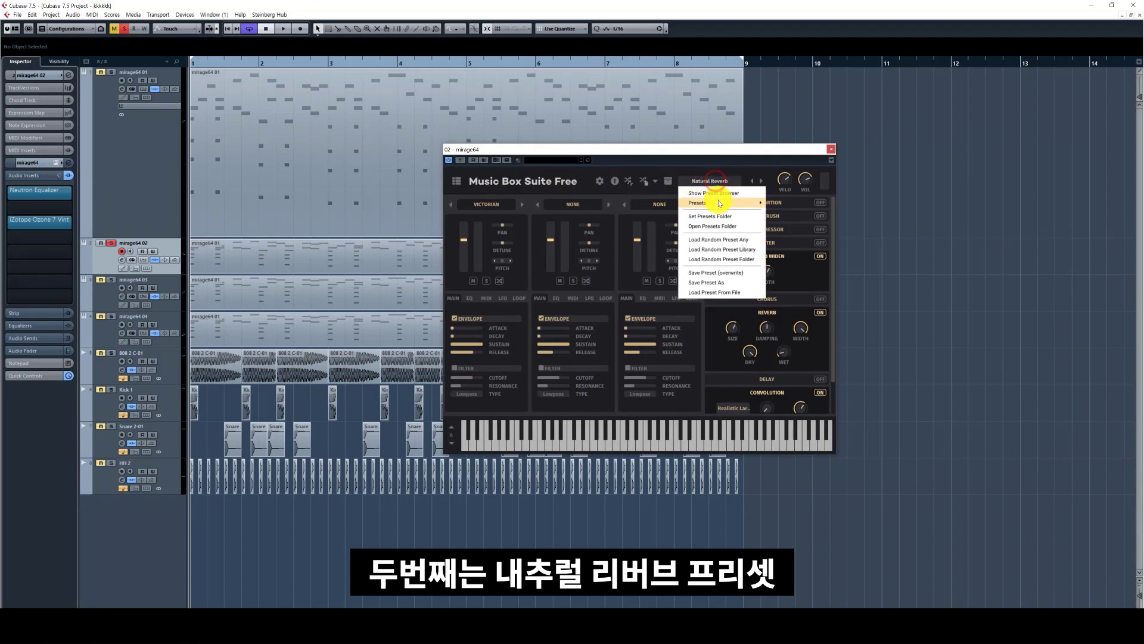
{"action": "left_click", "coordinate": [719, 202]}
{"action": "mouse_move", "coordinate": [758, 205]}
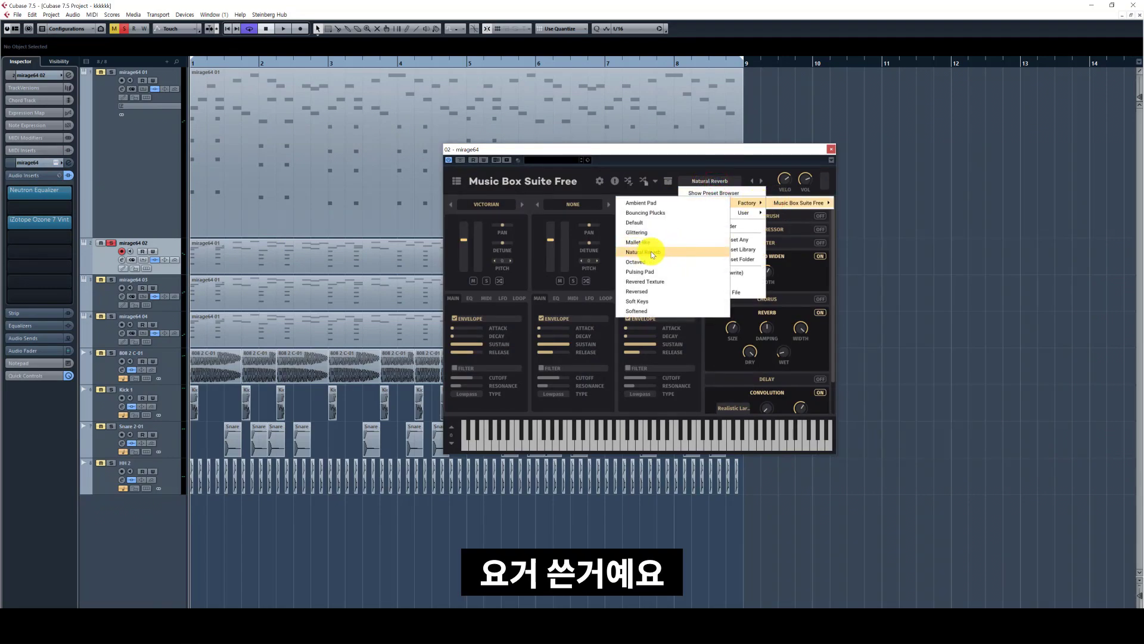
{"action": "left_click", "coordinate": [898, 219]}
{"action": "key", "text": "space"}
Shorten the mirage64 01 track, enlarge mirage64 02 to about the same height and close the instrument window
{"action": "left_click", "coordinate": [145, 211]}
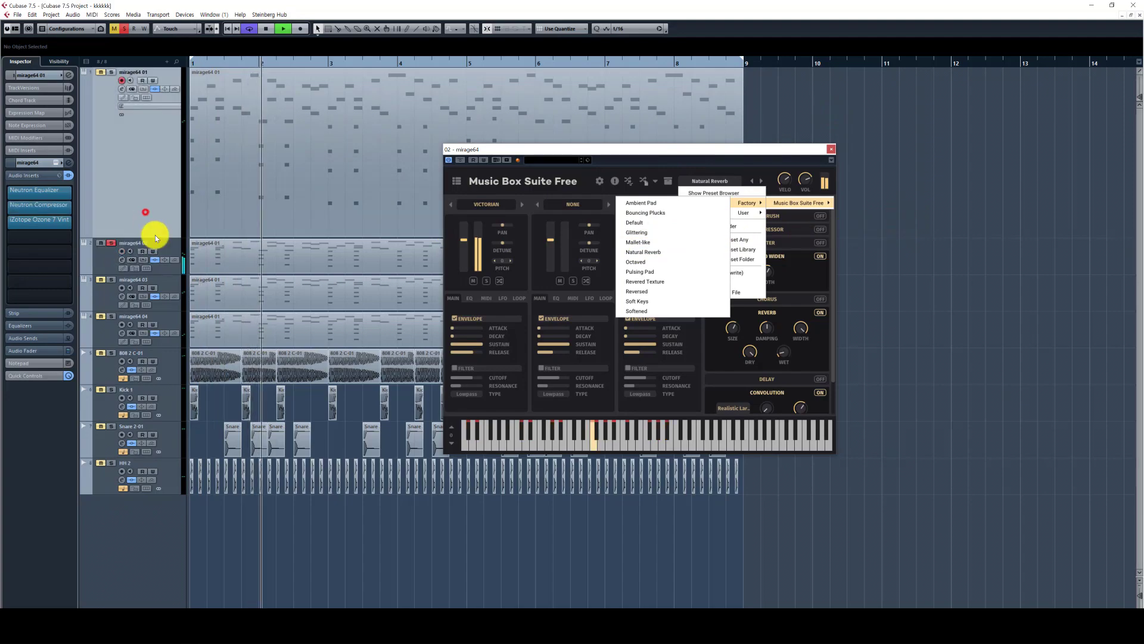
{"action": "left_click_drag", "start_coordinate": [153, 234], "coordinate": [159, 174]}
{"action": "left_click", "coordinate": [117, 197]}
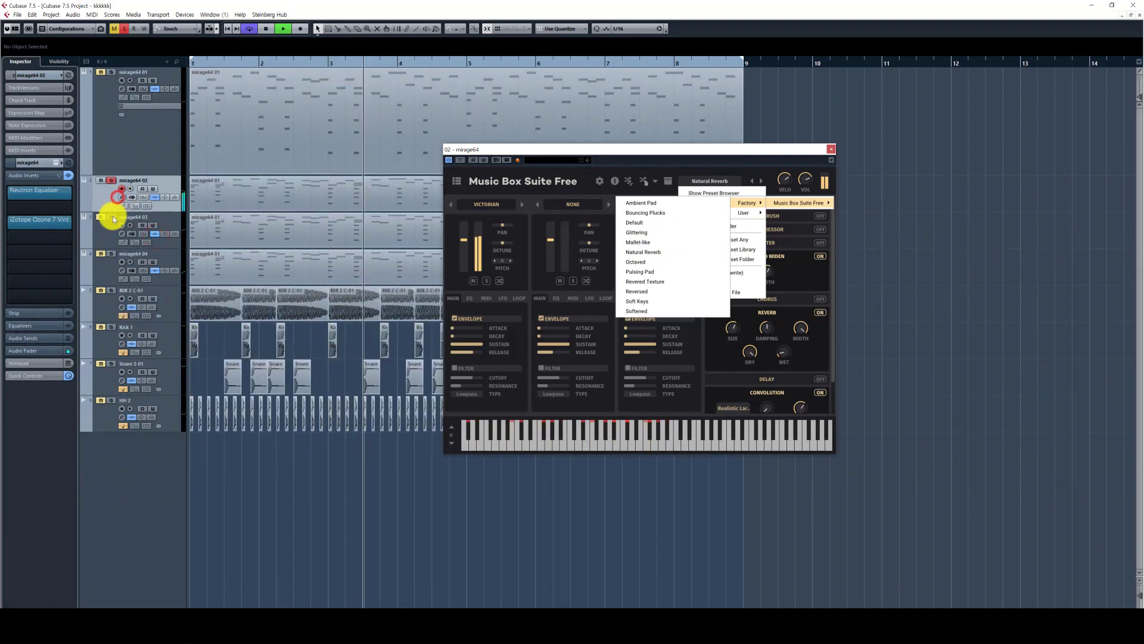
{"action": "left_click_drag", "start_coordinate": [112, 213], "coordinate": [113, 280]}
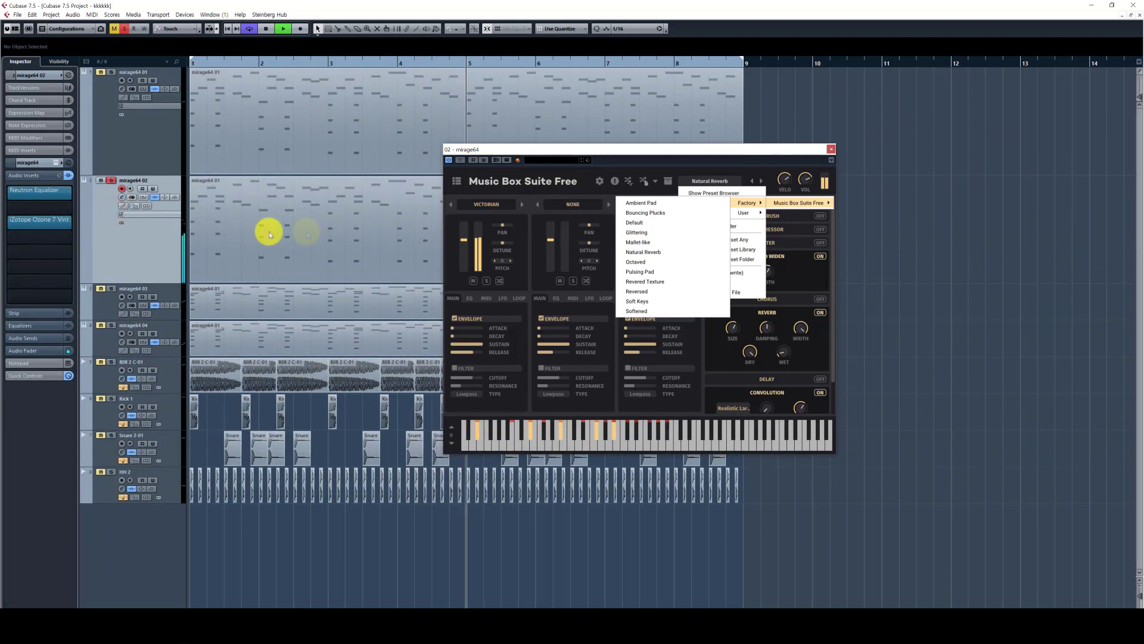
{"action": "left_click", "coordinate": [831, 149]}
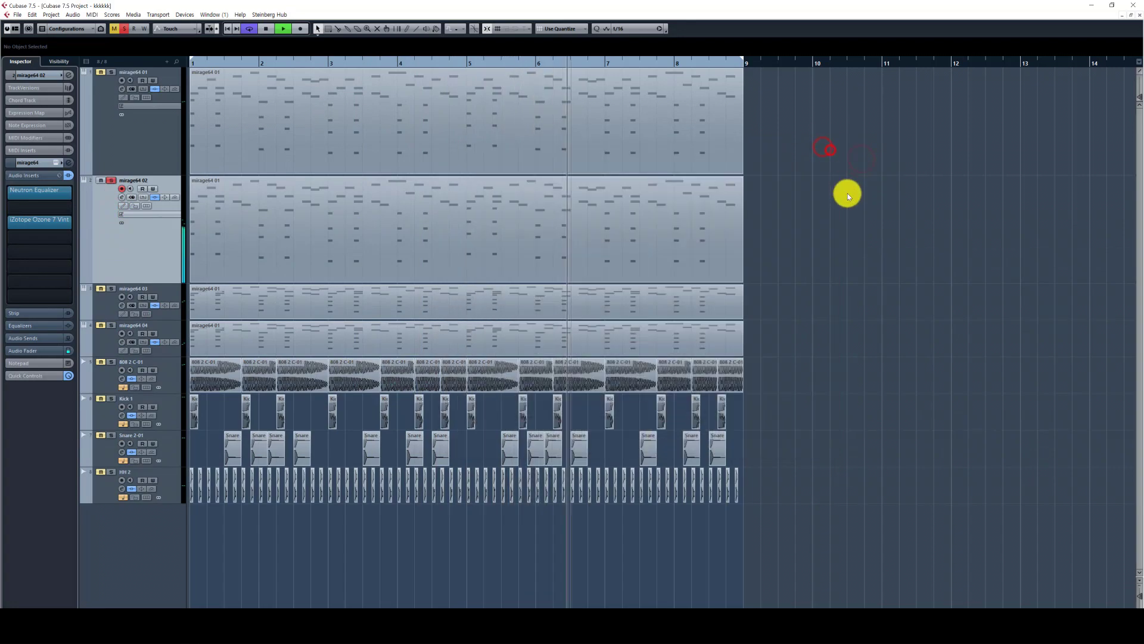
{"action": "key", "text": "space"}
{"action": "left_click_drag", "start_coordinate": [832, 220], "coordinate": [677, 218]}
{"action": "key", "text": "ctrl+d"}
{"action": "left_click", "coordinate": [493, 215]}
{"action": "key", "text": "Delete"}
{"action": "left_click_drag", "start_coordinate": [470, 164], "coordinate": [465, 212]}
{"action": "key", "text": "g"}
{"action": "key", "text": "g"}
{"action": "key", "text": "g"}
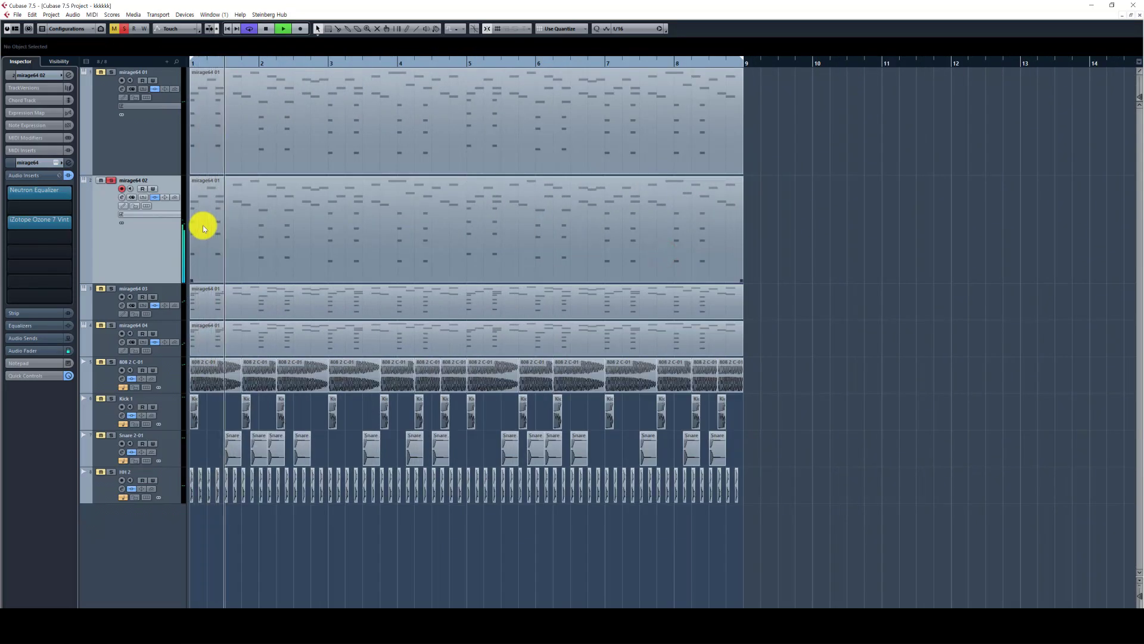
Compare the sound of the mirage64 01 and mirage64 02 tracks by playing the second one alongside the first
{"action": "key", "text": "space"}
{"action": "left_click", "coordinate": [149, 145]}
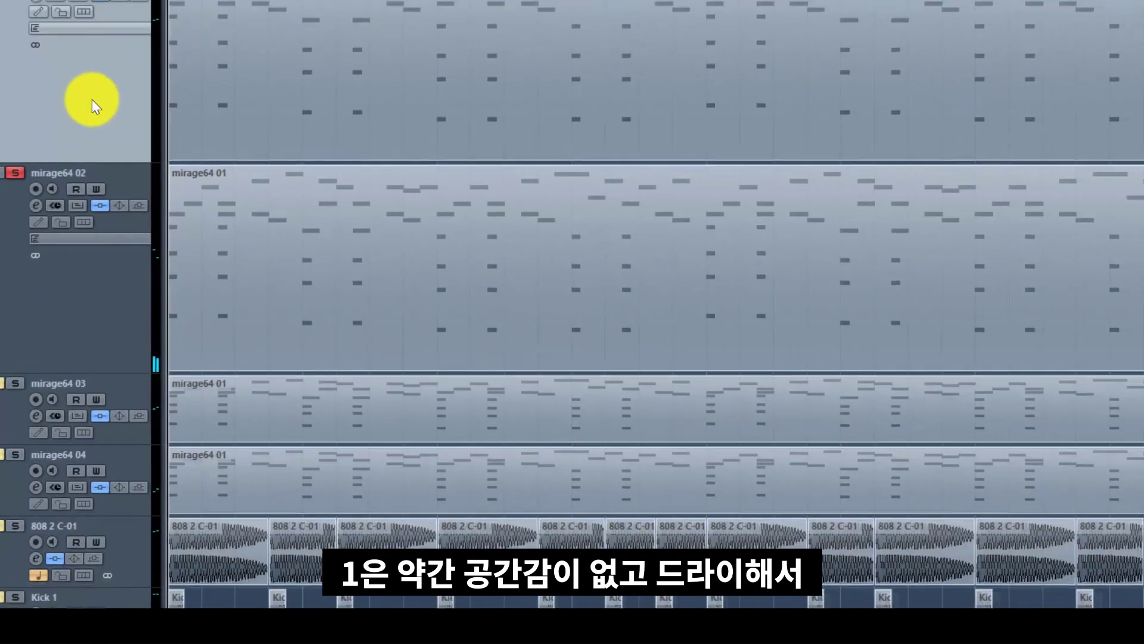
{"action": "left_click", "coordinate": [125, 231]}
{"action": "left_click", "coordinate": [86, 122]}
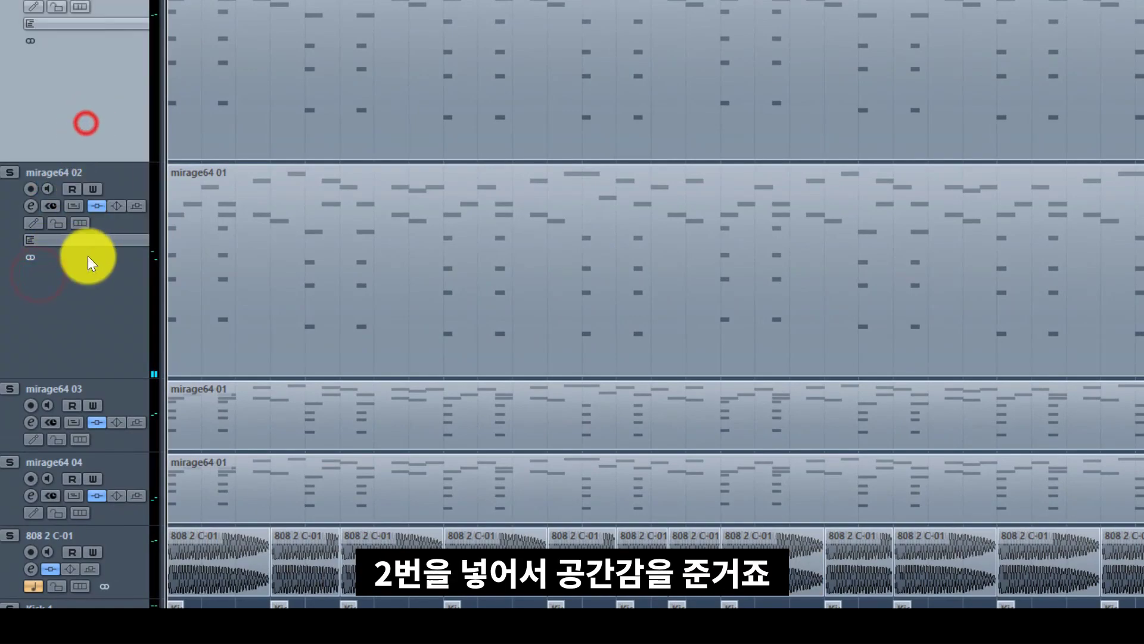
{"action": "left_click", "coordinate": [88, 258]}
{"action": "key", "text": "space"}
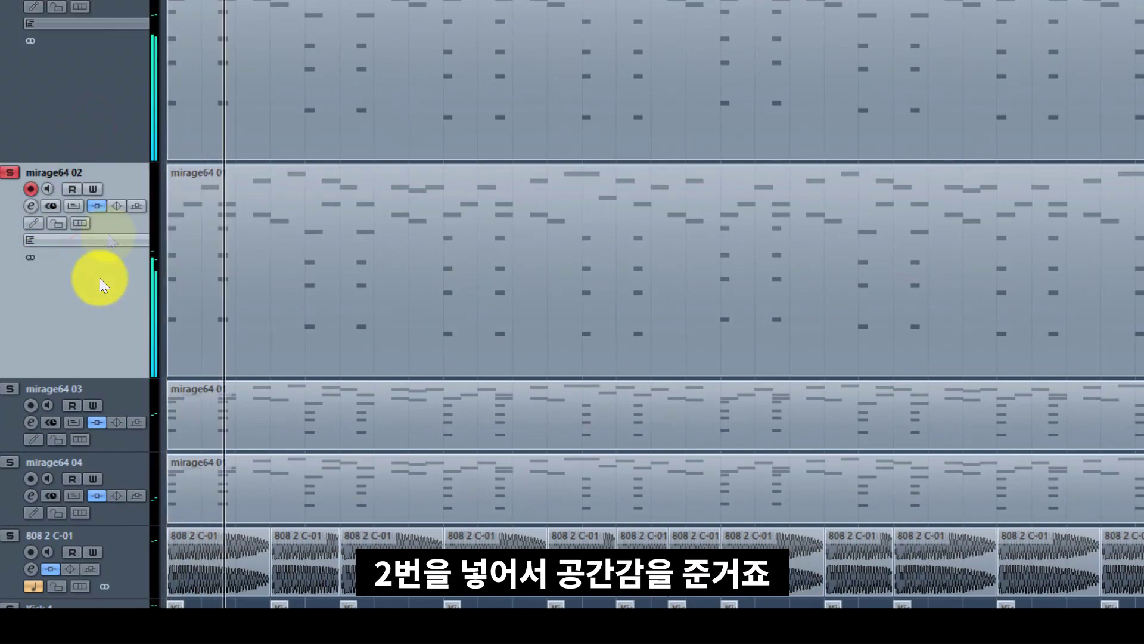
Select the mirage64 01 and mirage64 02 tracks and reduce their heights
{"action": "key", "text": "h"}
{"action": "left_click", "coordinate": [129, 106], "text": "shift"}
{"action": "left_click_drag", "start_coordinate": [123, 159], "coordinate": [115, 35]}
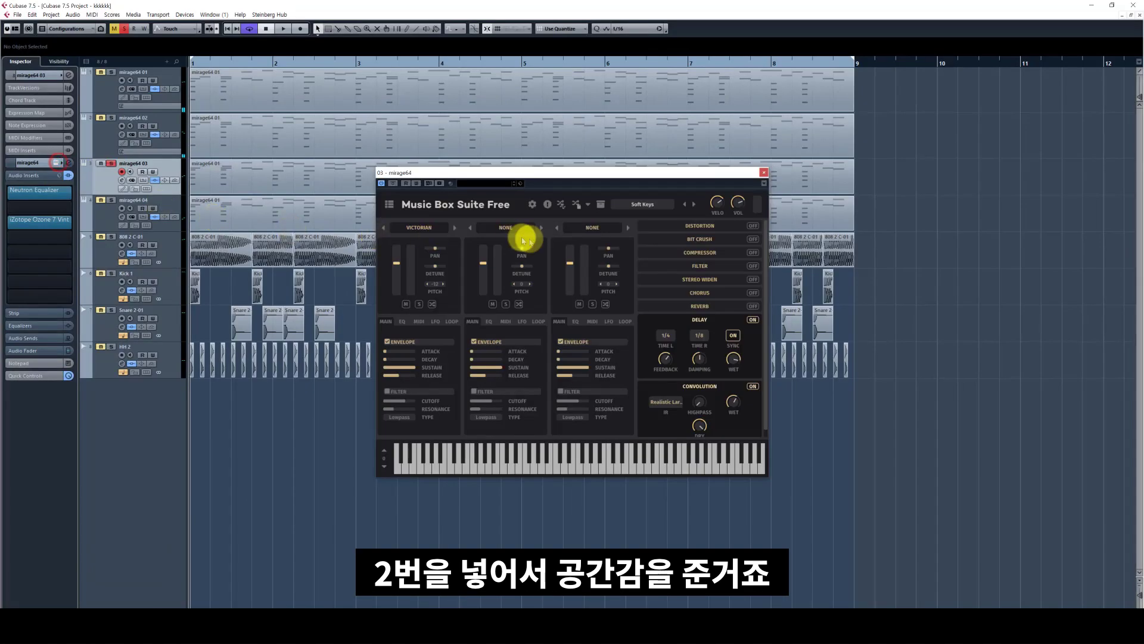
Show Soft Keys in the factory preset list of the mirage64 03 track's instrument
{"action": "left_click", "coordinate": [651, 205]}
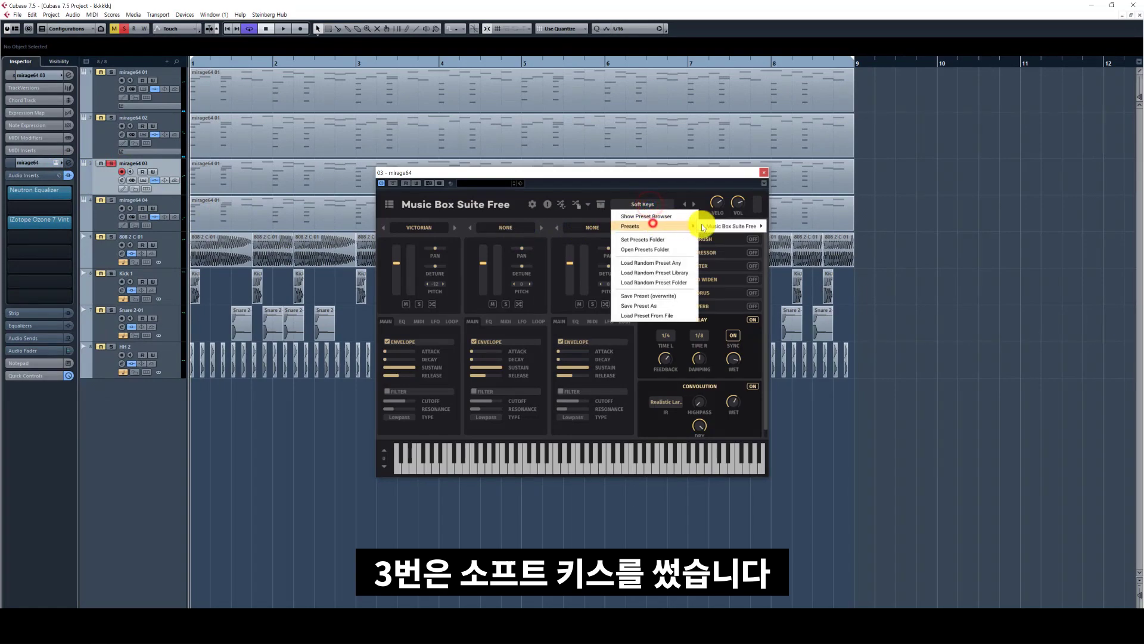
{"action": "left_click", "coordinate": [703, 227]}
{"action": "left_click", "coordinate": [680, 227]}
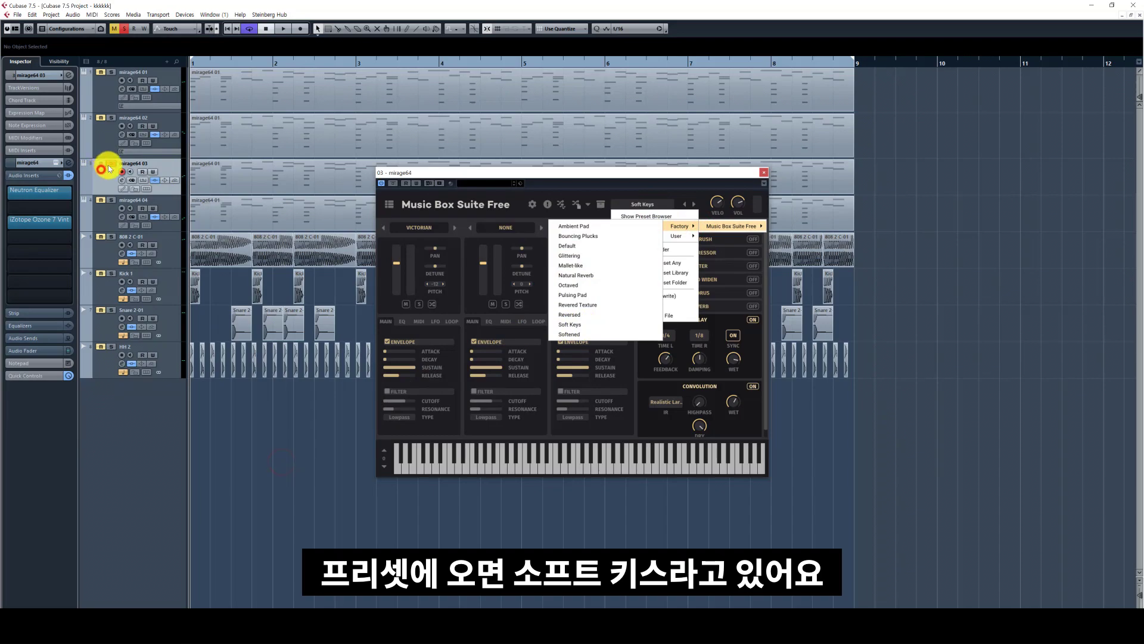
Play the soloed mirage64 03 track with its Soft Keys preset, move the instrument window aside and close it
{"action": "key", "text": "space"}
{"action": "key", "text": "space"}
{"action": "key", "text": "space"}
{"action": "key", "text": "g"}
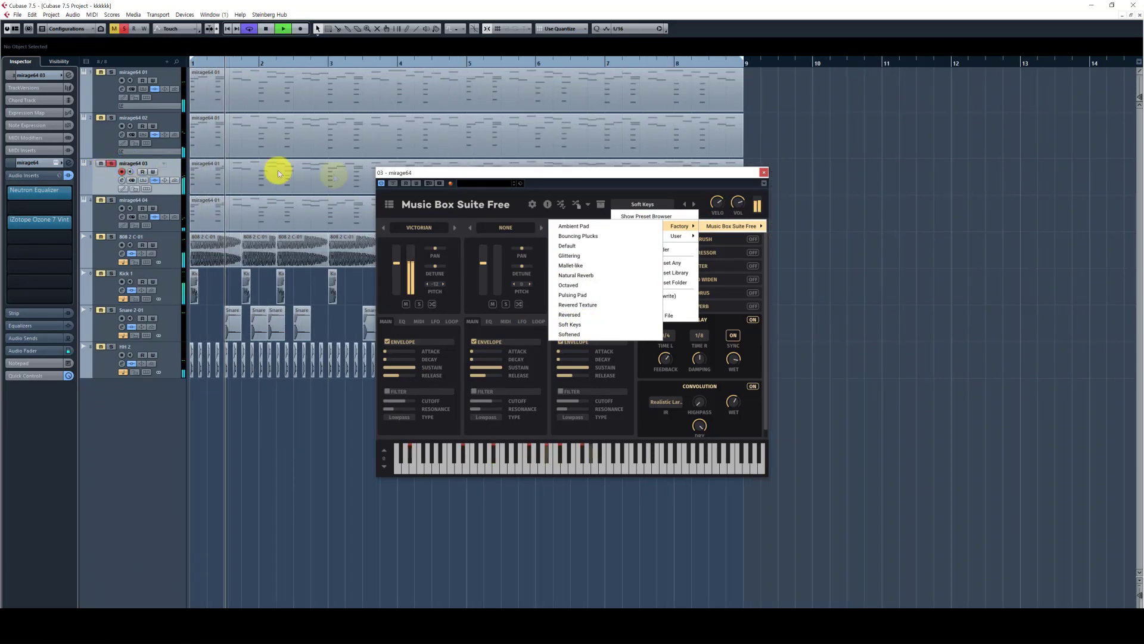
{"action": "left_click_drag", "start_coordinate": [440, 174], "coordinate": [677, 264]}
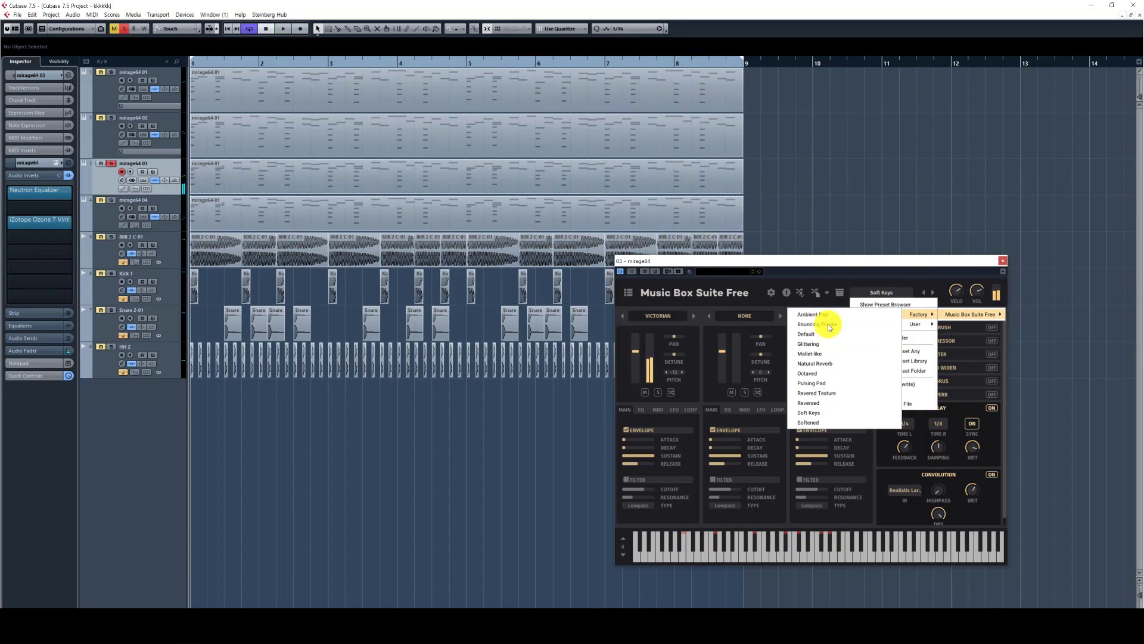
{"action": "left_click", "coordinate": [1000, 260]}
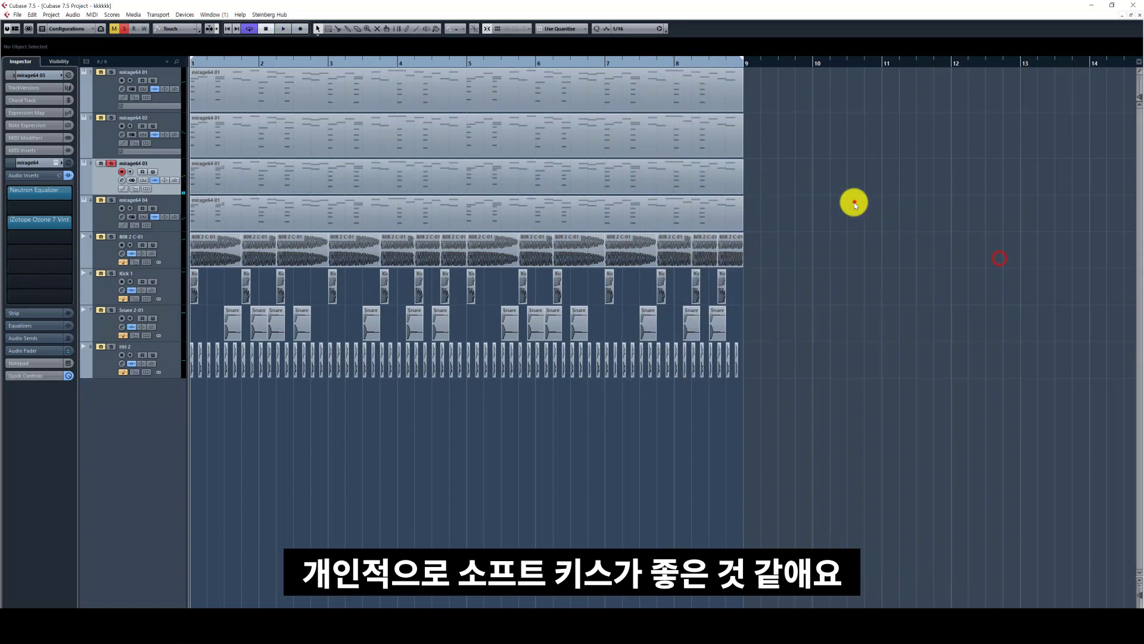
Show the mirage64 03 track's Neutron Equalizer and Ozone 7 Vintage Tape settings, play the track with the tape effect, and close both windows
{"action": "left_click", "coordinate": [56, 195]}
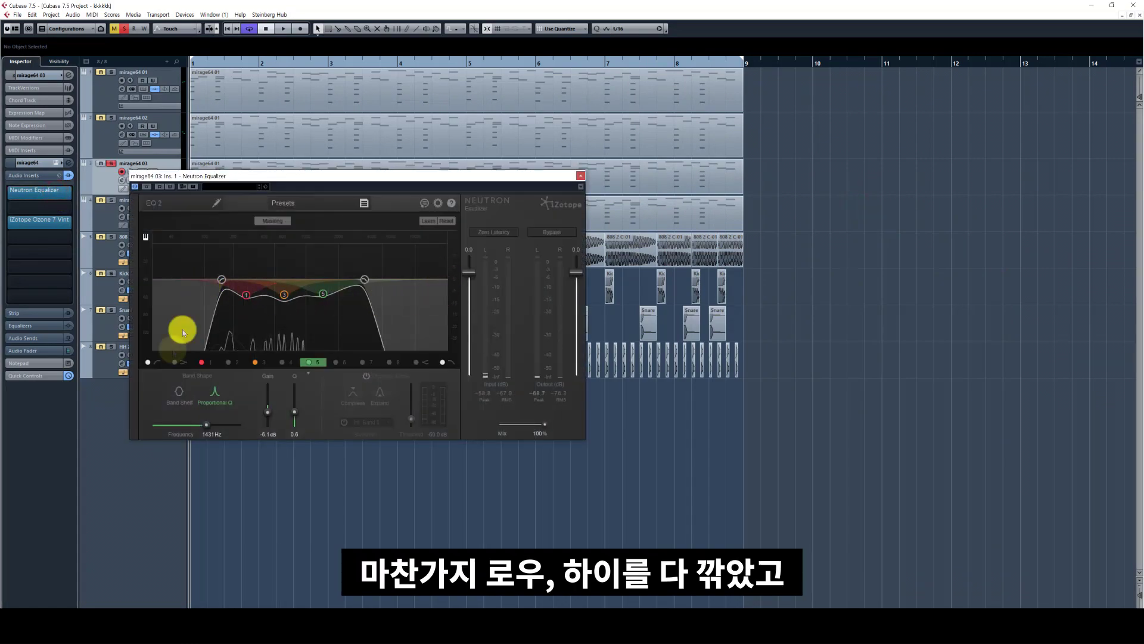
{"action": "left_click", "coordinate": [569, 183]}
{"action": "left_click", "coordinate": [51, 222]}
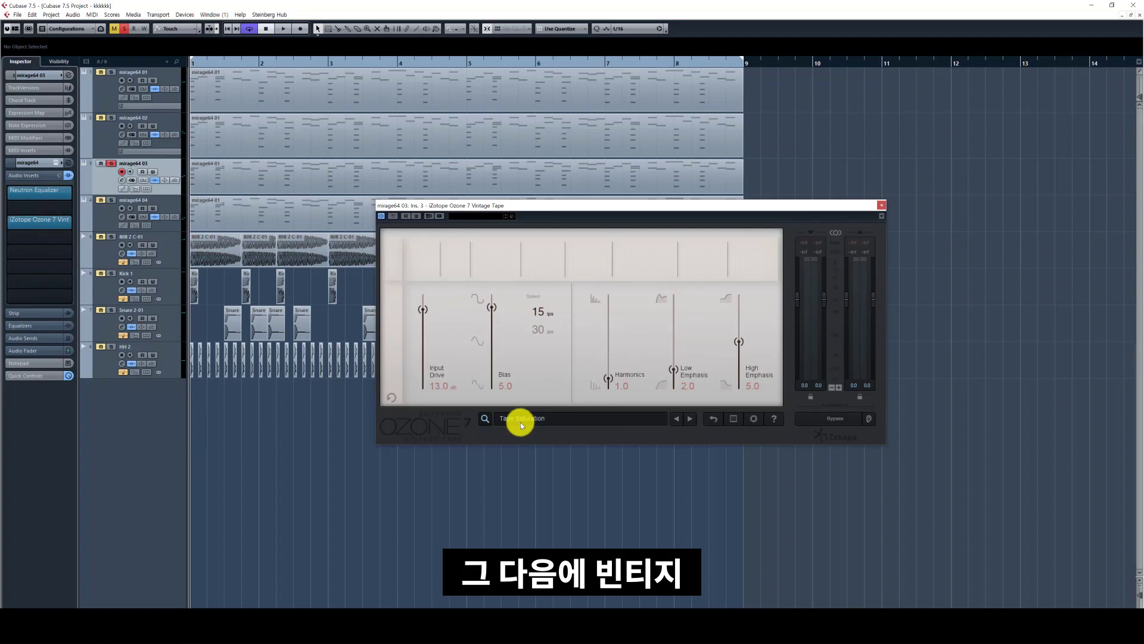
{"action": "left_click", "coordinate": [474, 502]}
{"action": "key", "text": "space"}
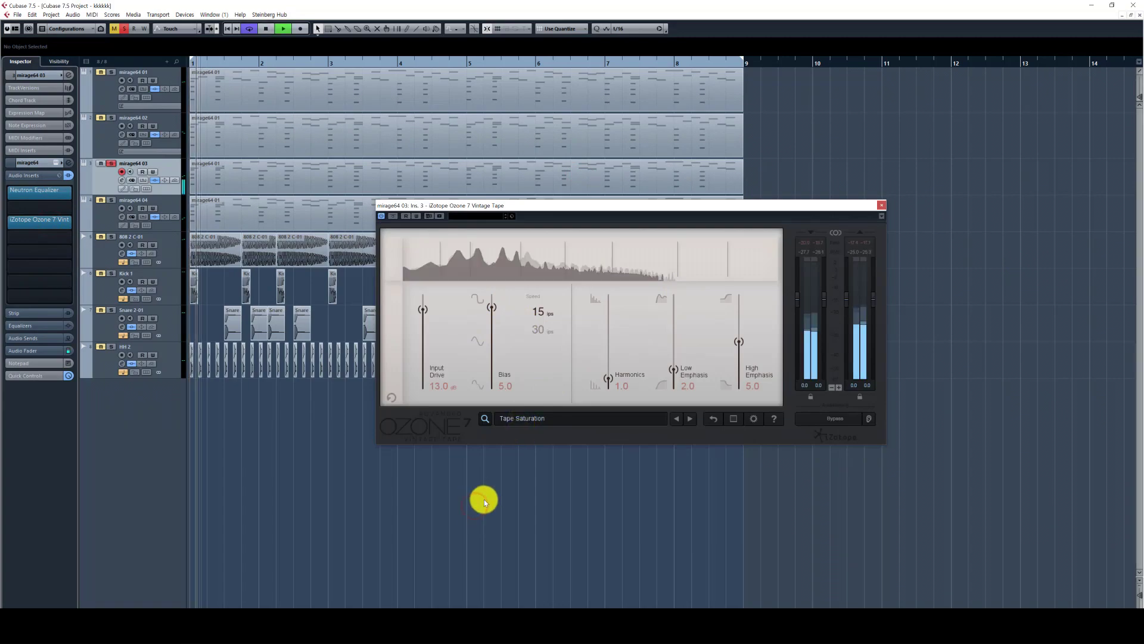
{"action": "left_click", "coordinate": [882, 205]}
{"action": "key", "text": "space"}
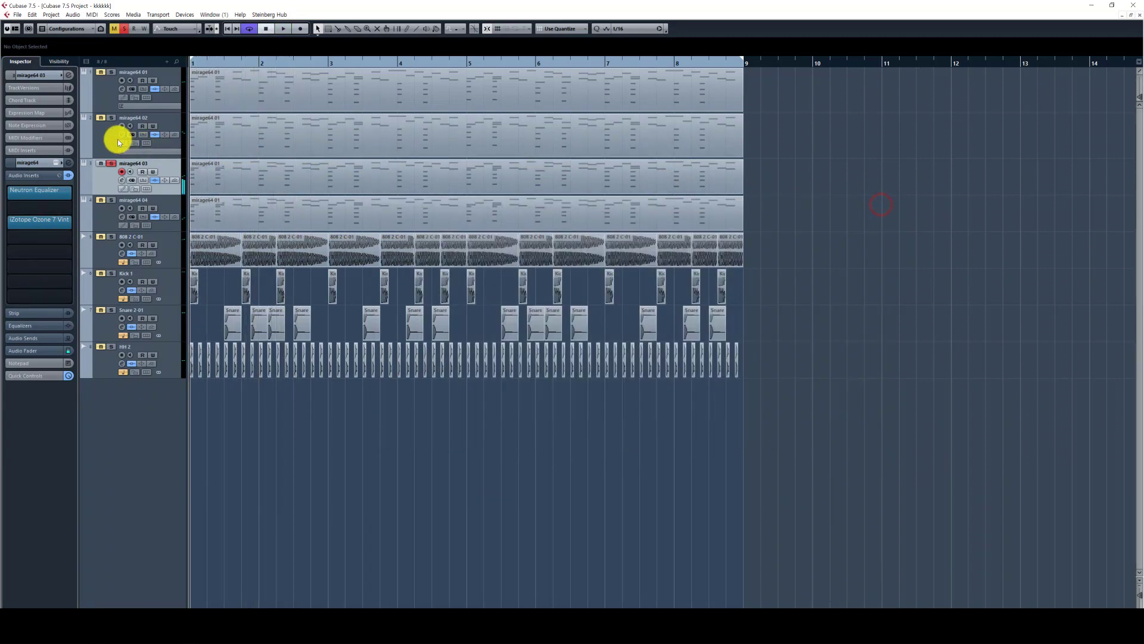
Solo the mirage64 01, mirage64 02 and mirage64 03 tracks together and play them as a layered sound
{"action": "left_click", "coordinate": [119, 142]}
{"action": "left_click", "coordinate": [116, 99]}
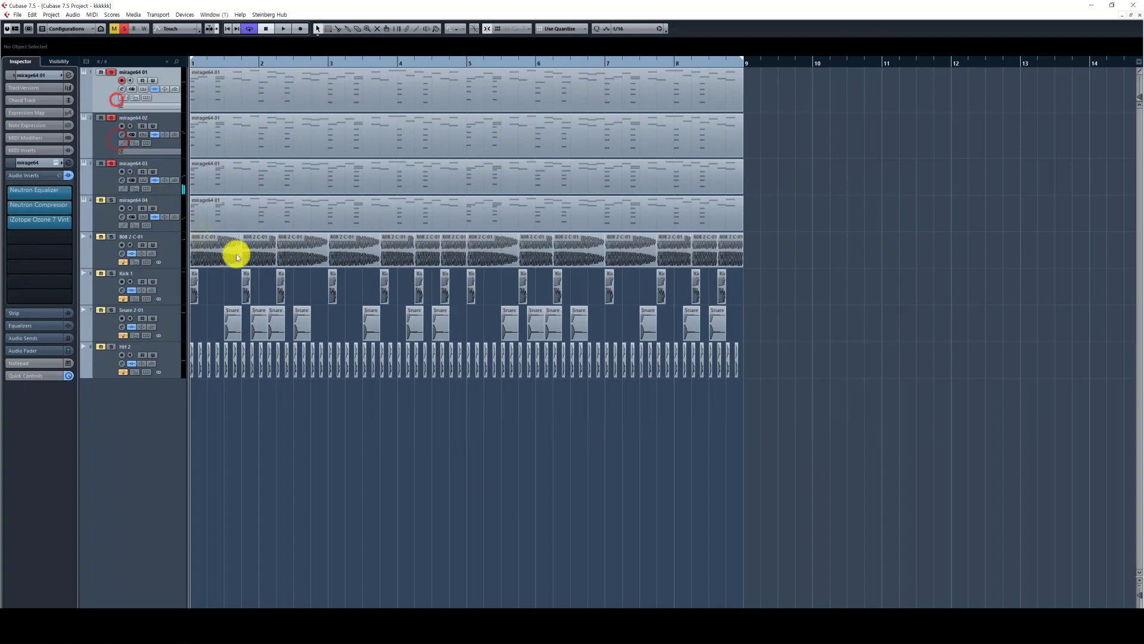
{"action": "left_click", "coordinate": [344, 425]}
{"action": "key", "text": "g"}
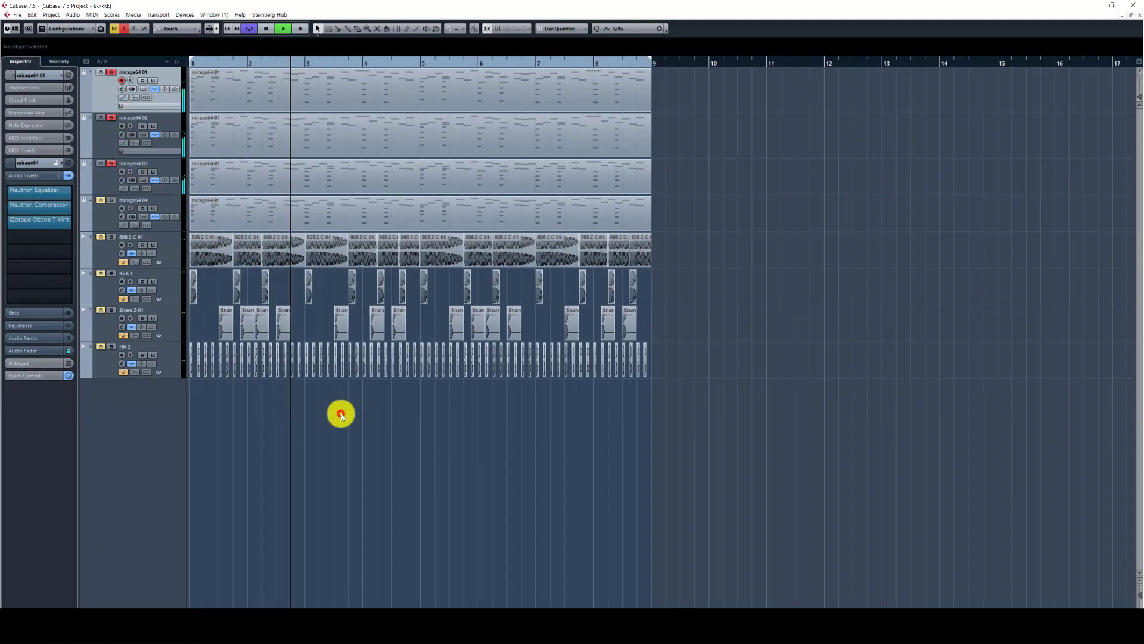
{"action": "key", "text": "h"}
{"action": "left_click", "coordinate": [340, 415]}
{"action": "left_click", "coordinate": [340, 413]}
{"action": "key", "text": "space"}
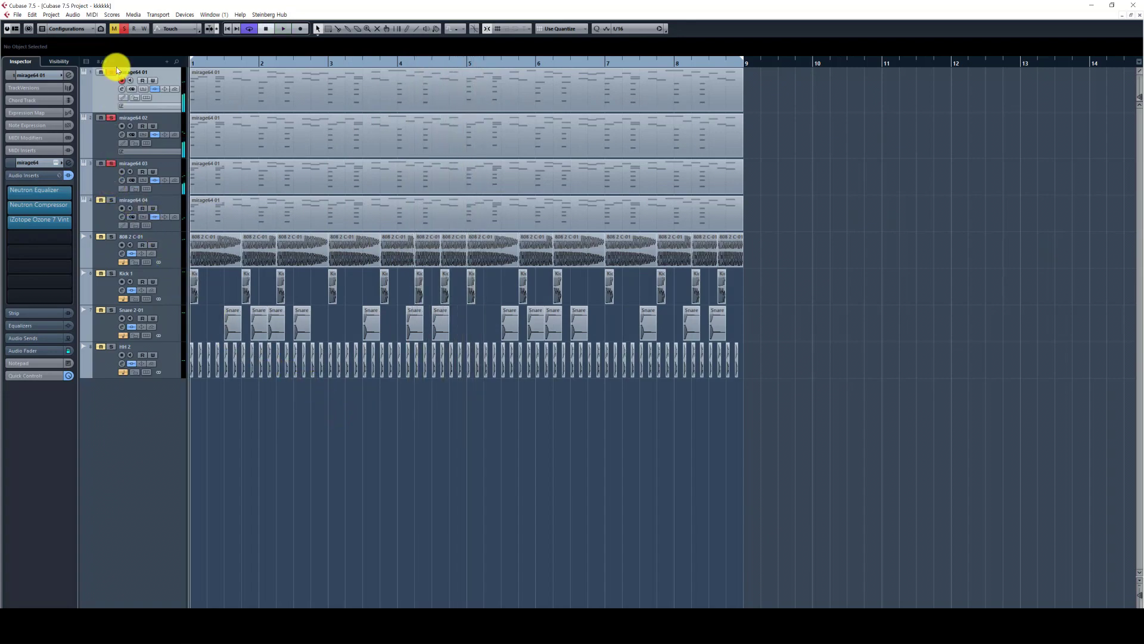
Solo the mirage64 04 track, review its part's notes in the key editor, and return to the project
{"action": "left_click", "coordinate": [109, 199]}
{"action": "double_click", "coordinate": [250, 217]}
{"action": "scroll", "coordinate": [287, 220], "scroll_direction": "down", "scroll_amount": 2}
{"action": "left_click_drag", "start_coordinate": [781, 400], "coordinate": [0, 2]}
{"action": "scroll", "coordinate": [394, 258], "scroll_direction": "down", "scroll_amount": 8}
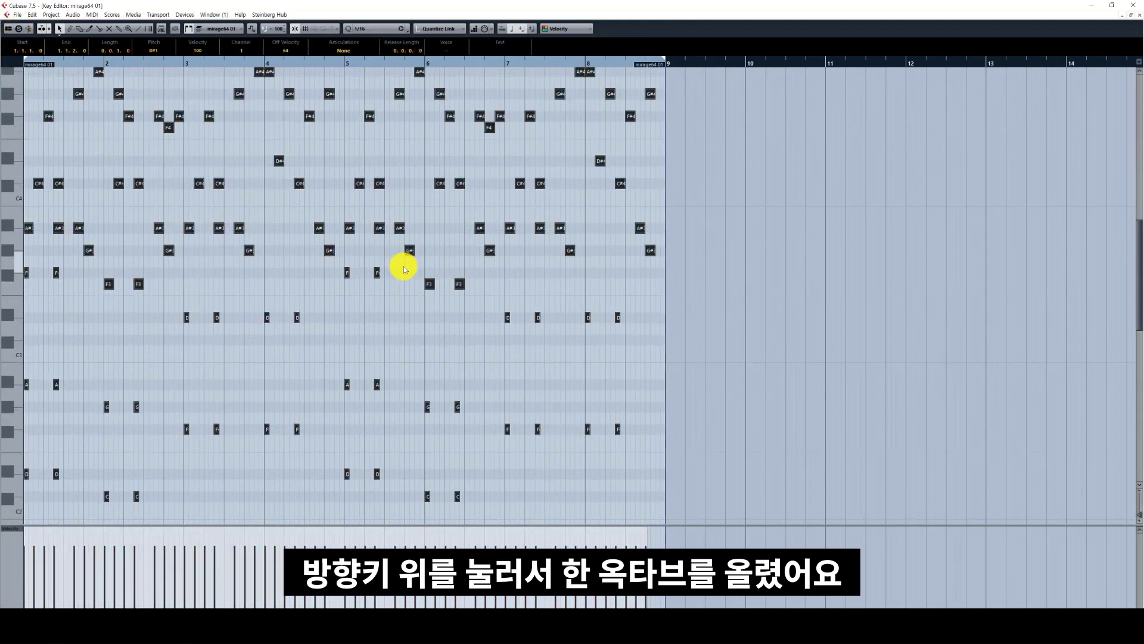
{"action": "left_click", "coordinate": [1139, 16]}
Show Revered Texture in the factory preset list of the mirage64 04 track's instrument and play the track
{"action": "left_click", "coordinate": [57, 163]}
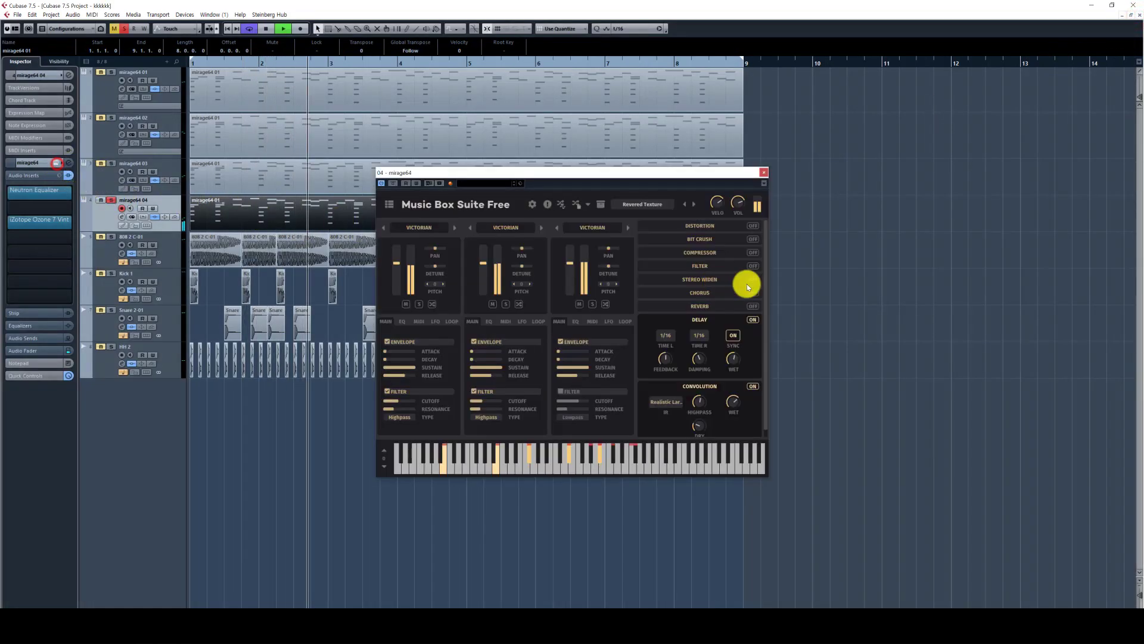
{"action": "left_click", "coordinate": [667, 205]}
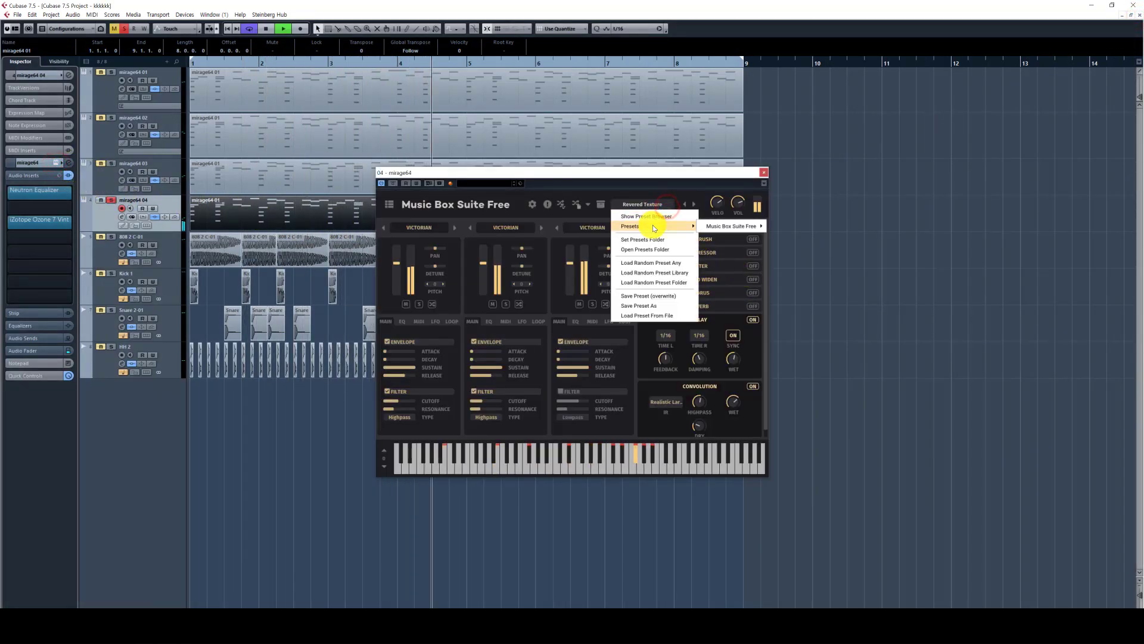
{"action": "mouse_move", "coordinate": [703, 225]}
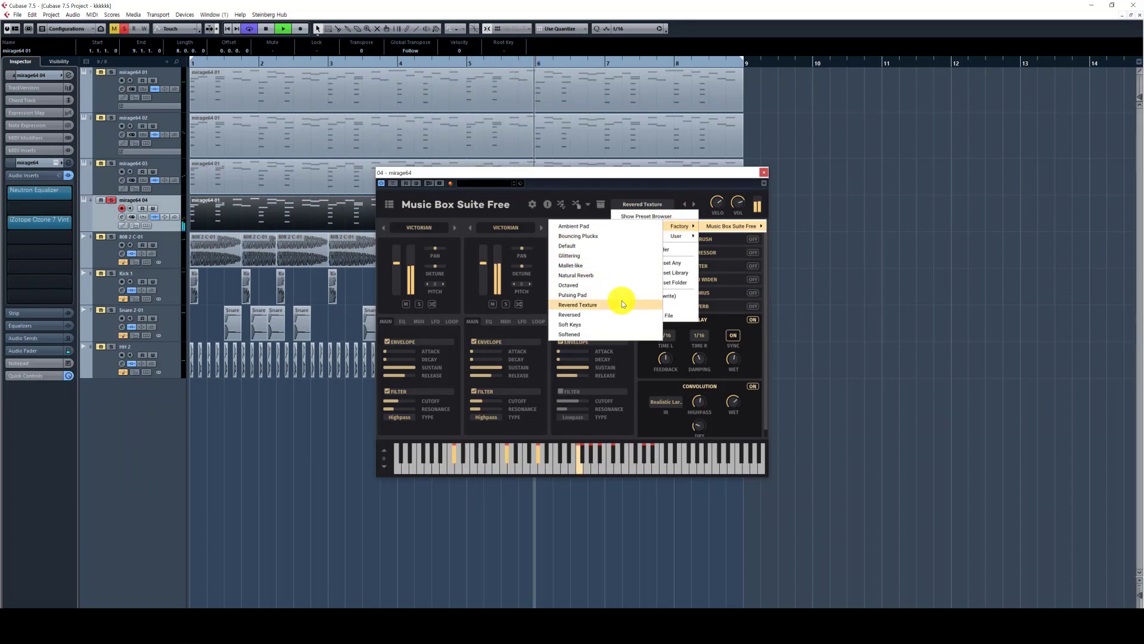
{"action": "left_click", "coordinate": [550, 3]}
{"action": "key", "text": "space"}
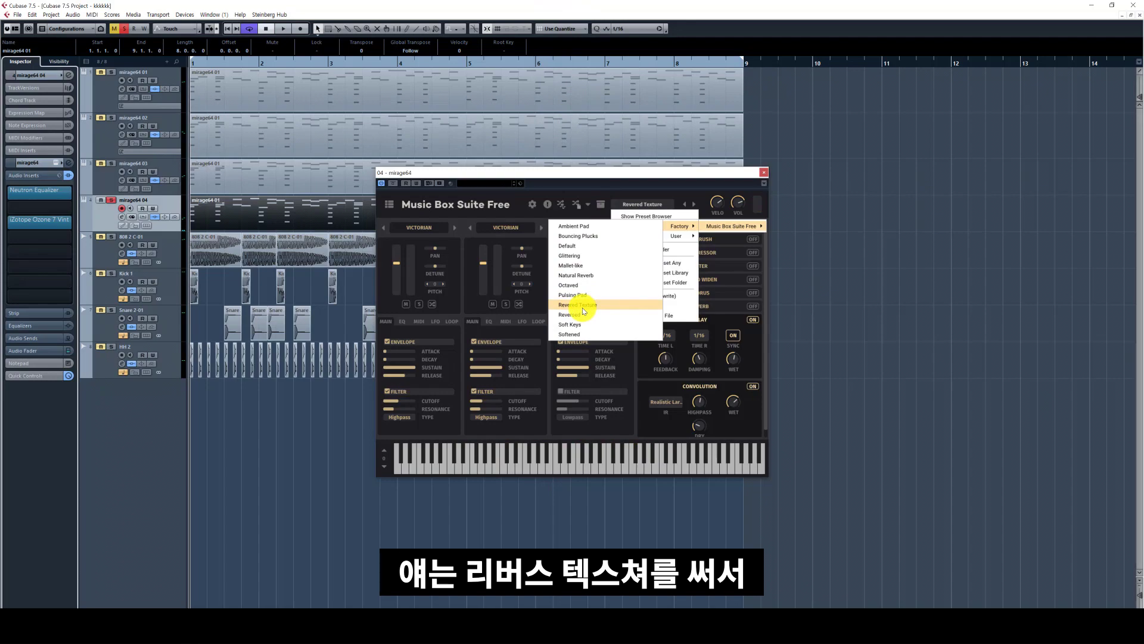
{"action": "key", "text": "space"}
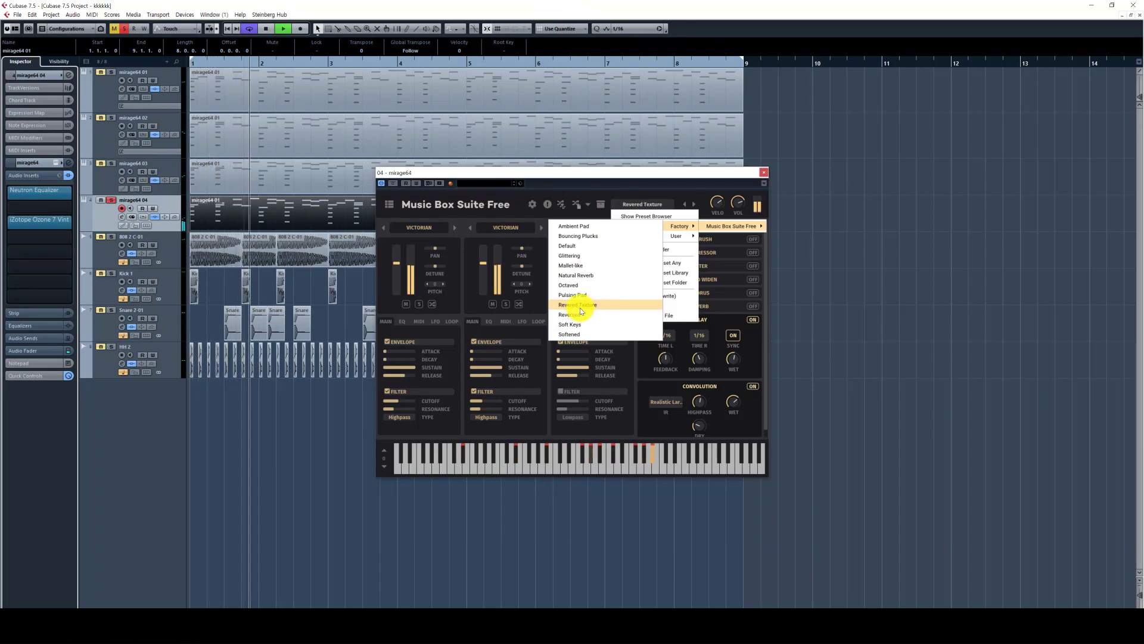
Compare the mirage64 04 track with audio inserts bypassed and enabled while viewing Neutron Equalizer and Ozone 7 Vintage Tape, and close all its plug-in windows
{"action": "left_click", "coordinate": [55, 190]}
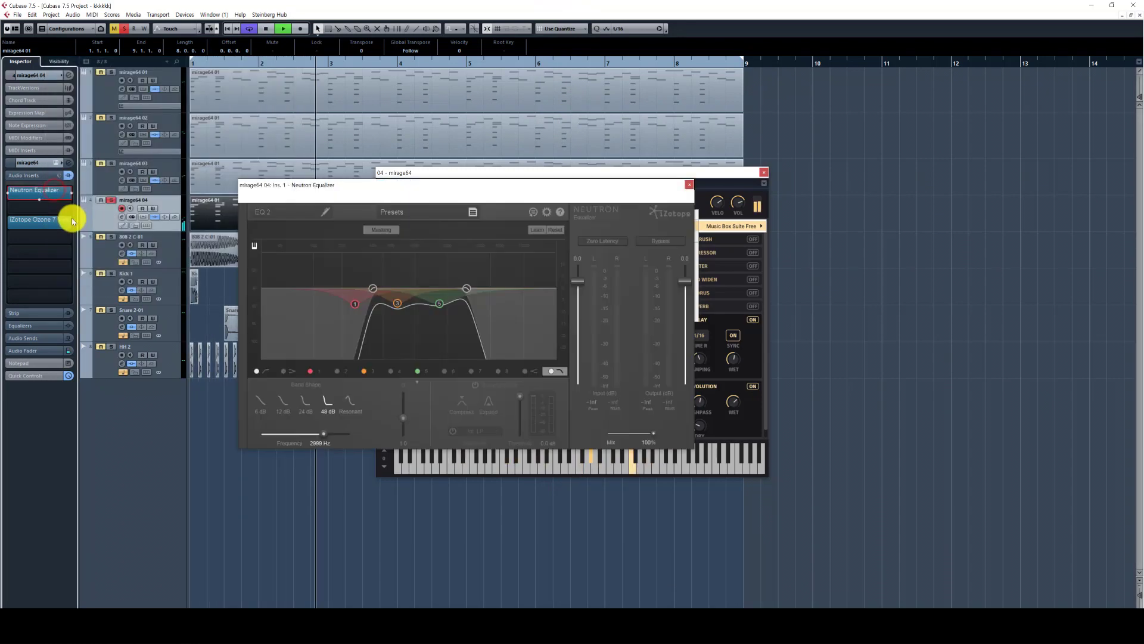
{"action": "left_click", "coordinate": [56, 220]}
{"action": "left_click_drag", "start_coordinate": [400, 216], "coordinate": [642, 250]}
{"action": "left_click", "coordinate": [67, 175]}
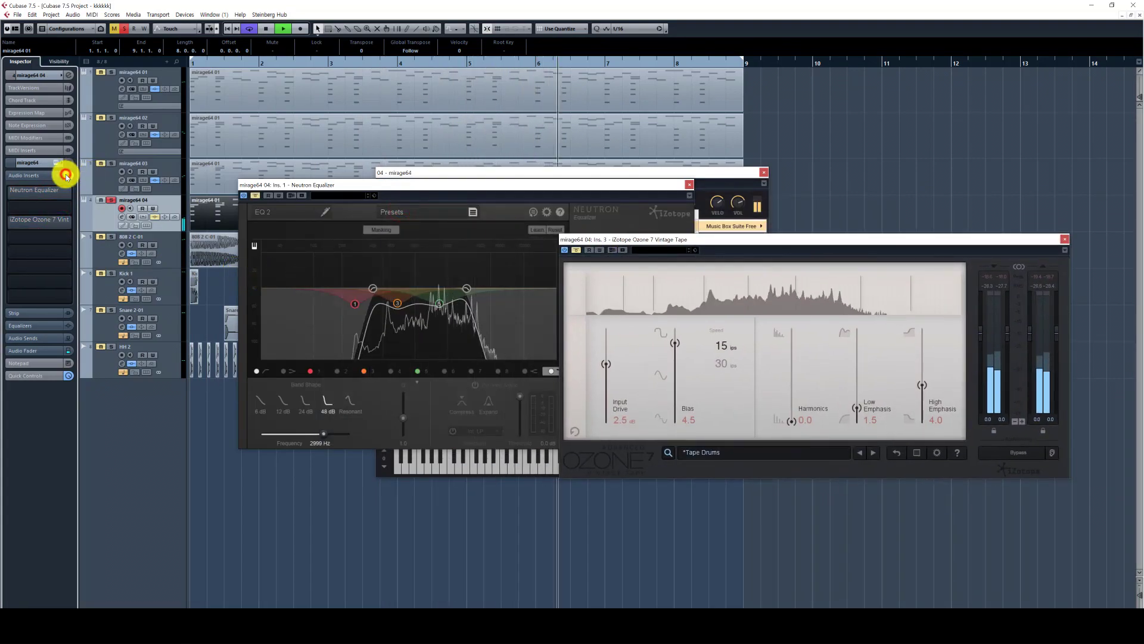
{"action": "left_click", "coordinate": [66, 175]}
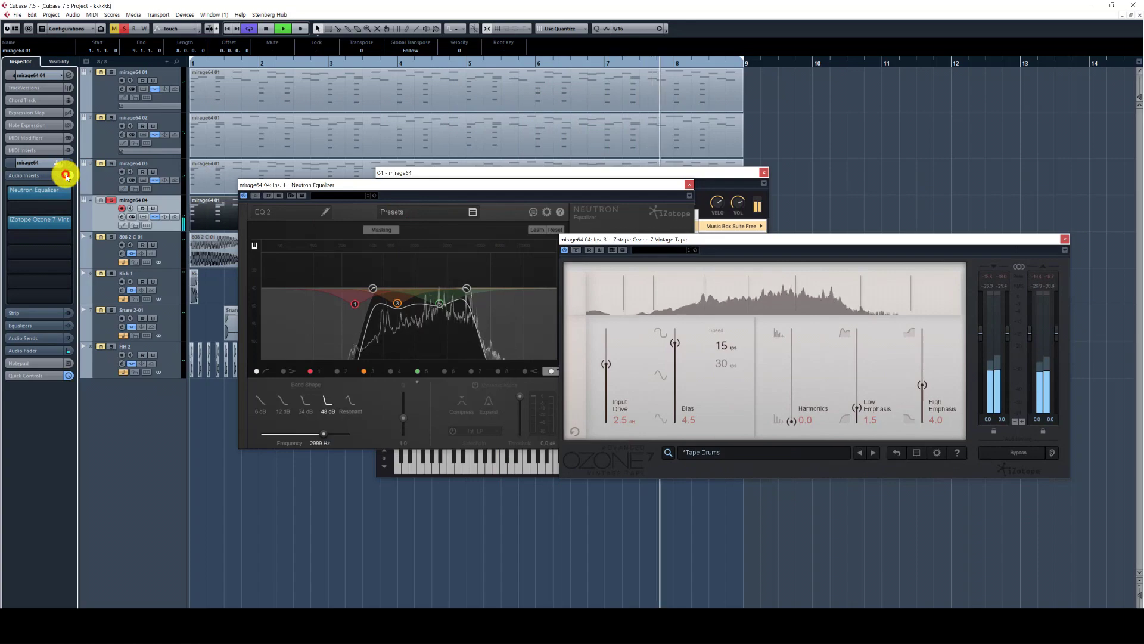
{"action": "left_click", "coordinate": [882, 186]}
{"action": "key", "text": "space"}
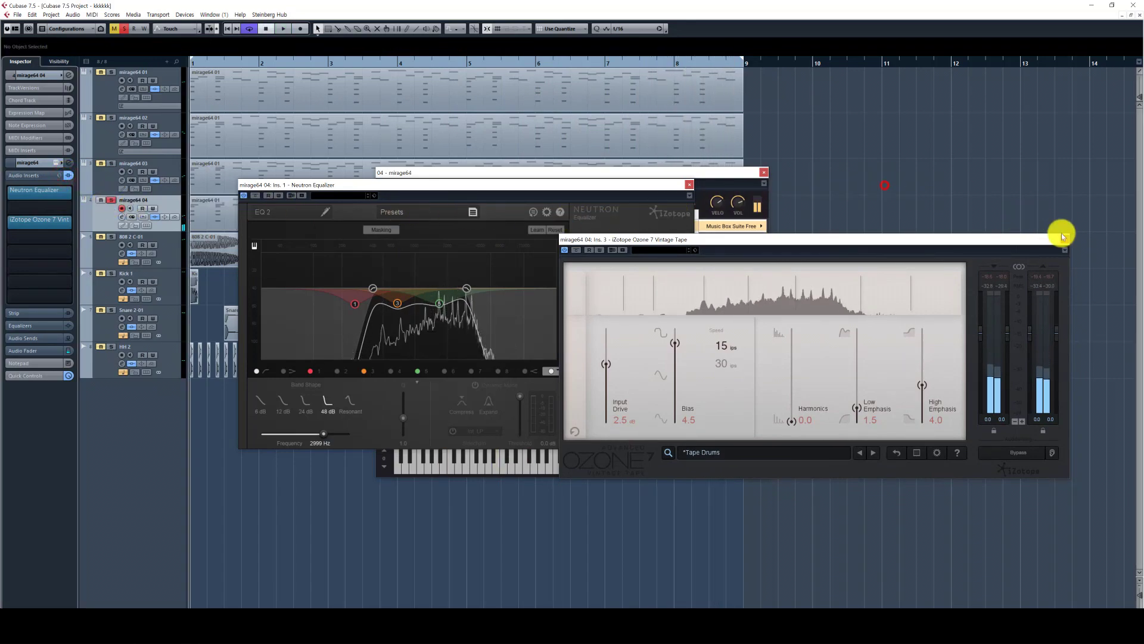
{"action": "left_click", "coordinate": [1065, 239]}
{"action": "left_click", "coordinate": [690, 186]}
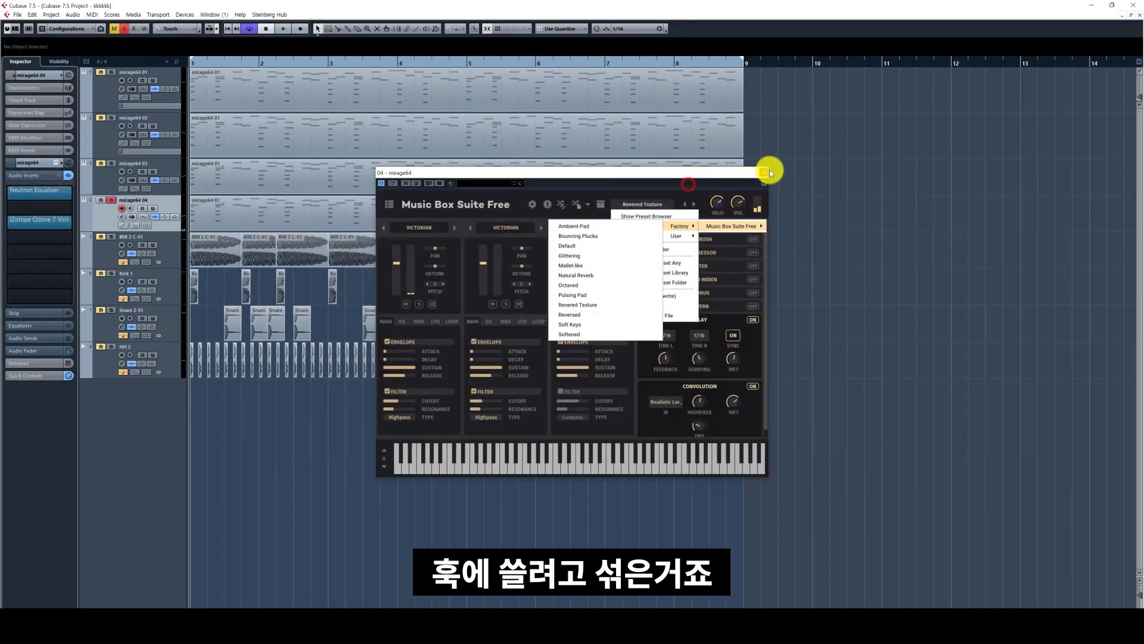
{"action": "left_click", "coordinate": [764, 172]}
Solo all four mirage64 tracks together and play the complete layered melody
{"action": "left_click", "coordinate": [97, 177]}
{"action": "left_click", "coordinate": [88, 133]}
{"action": "left_click", "coordinate": [96, 104]}
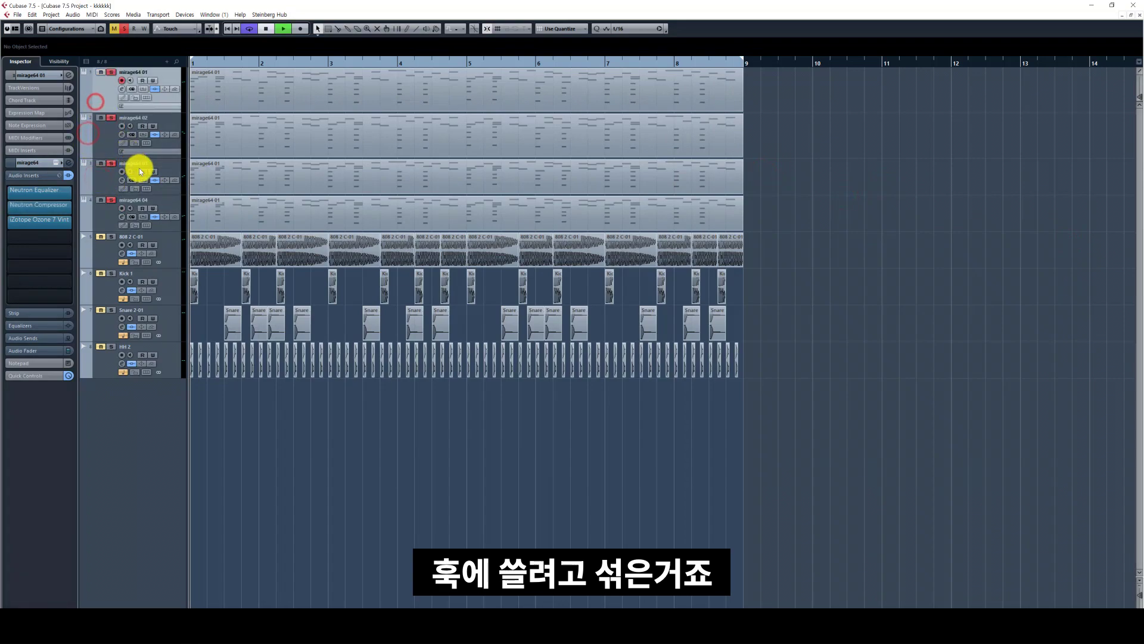
{"action": "key", "text": "space"}
{"action": "left_click", "coordinate": [358, 474]}
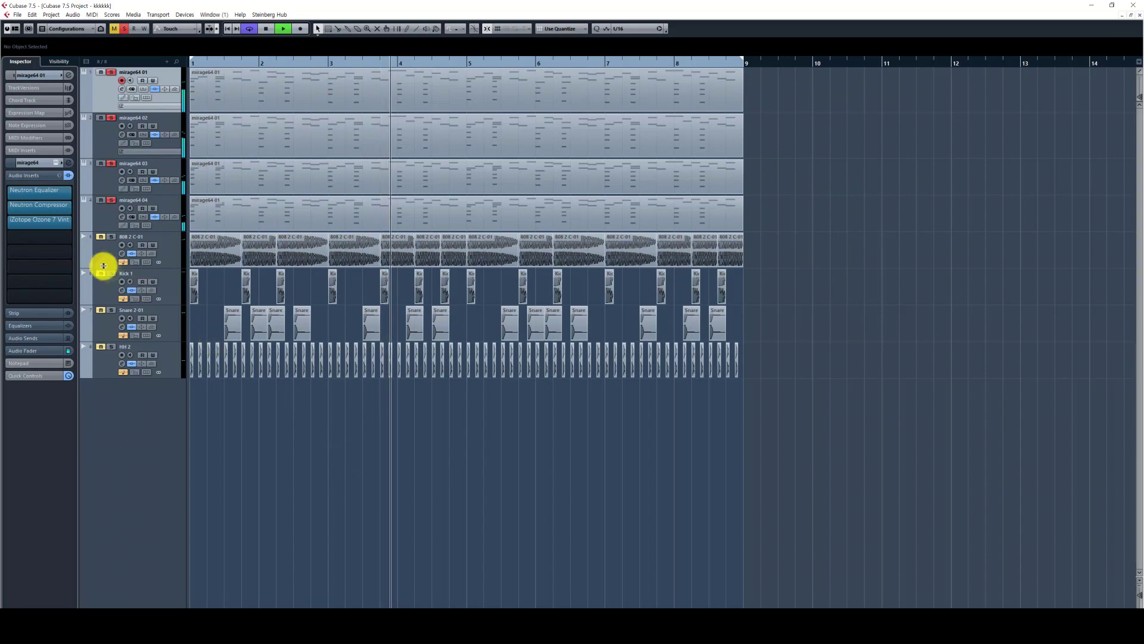
{"action": "key", "text": "space"}
Unsolo the mirage64 tracks and play the 808 2 C-01, Kick 1, Snare 2-01 and HH 2 tracks soloed together
{"action": "left_click", "coordinate": [112, 224], "text": "shift"}
{"action": "key", "text": "s"}
{"action": "left_click", "coordinate": [112, 253]}
{"action": "left_click", "coordinate": [102, 365], "text": "shift"}
{"action": "key", "text": "s"}
{"action": "key", "text": "space"}
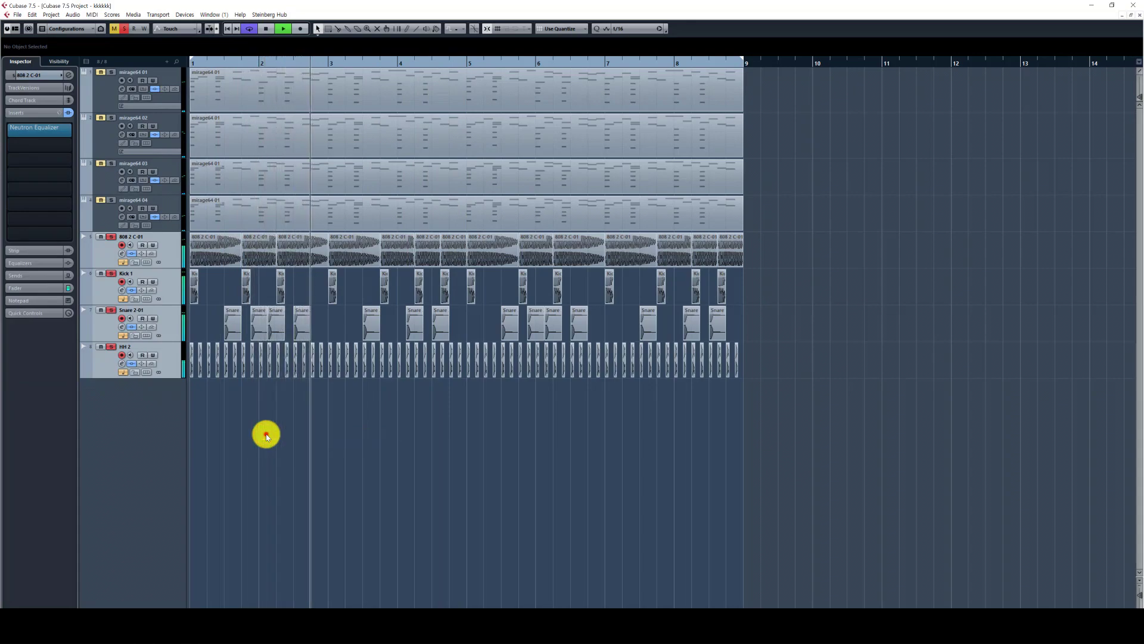
Show the transport panel during drum playback, point out clips on the 808 2 C-01 track, stop playback and hide the panel
{"action": "key", "text": "F2"}
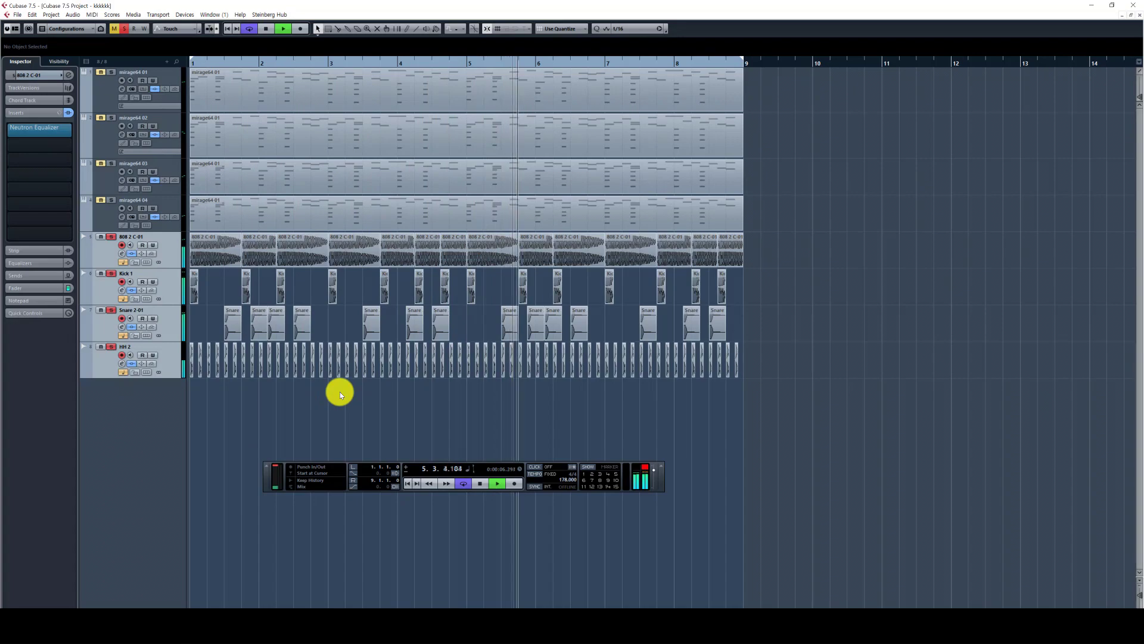
{"action": "left_click", "coordinate": [230, 261]}
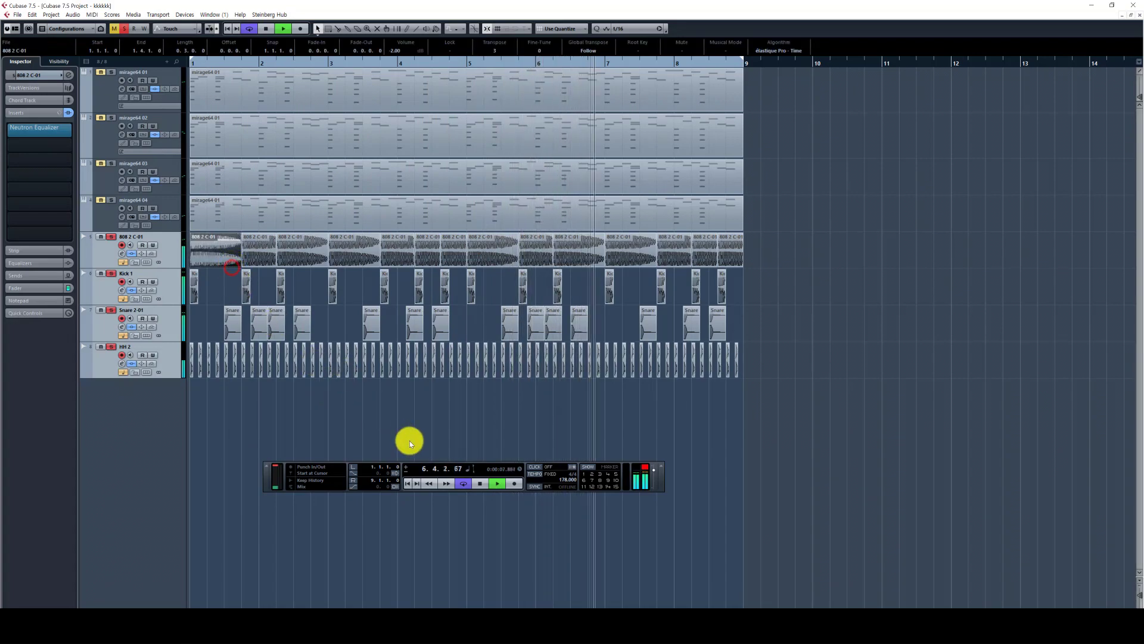
{"action": "left_click", "coordinate": [486, 249]}
{"action": "left_click", "coordinate": [502, 413]}
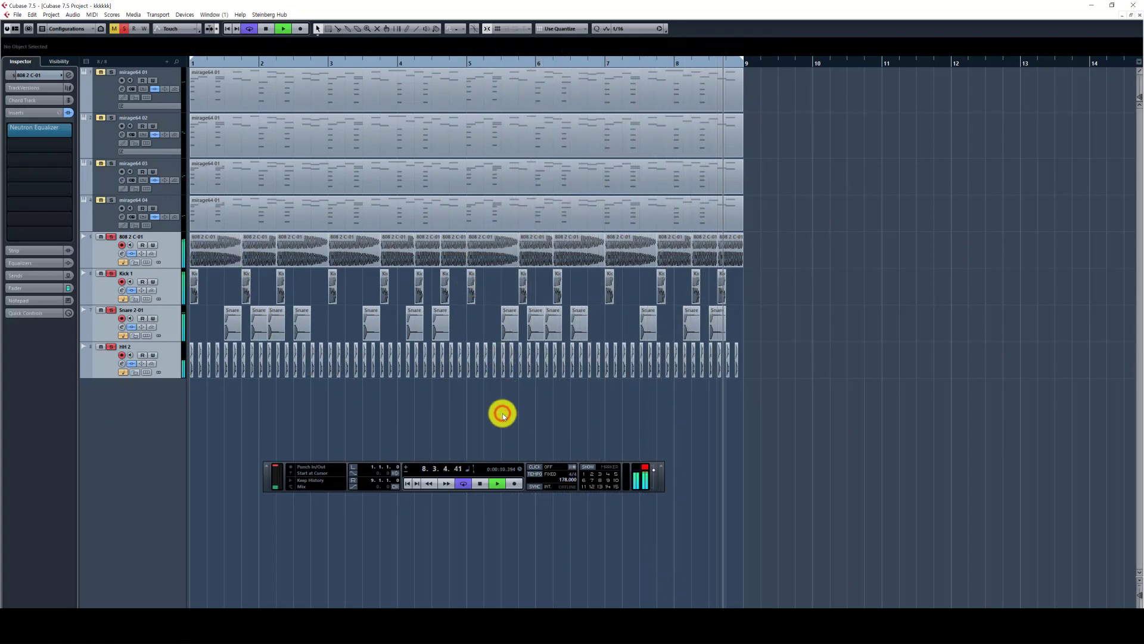
{"action": "key", "text": "space"}
{"action": "key", "text": "h"}
{"action": "key", "text": "g"}
{"action": "key", "text": "g"}
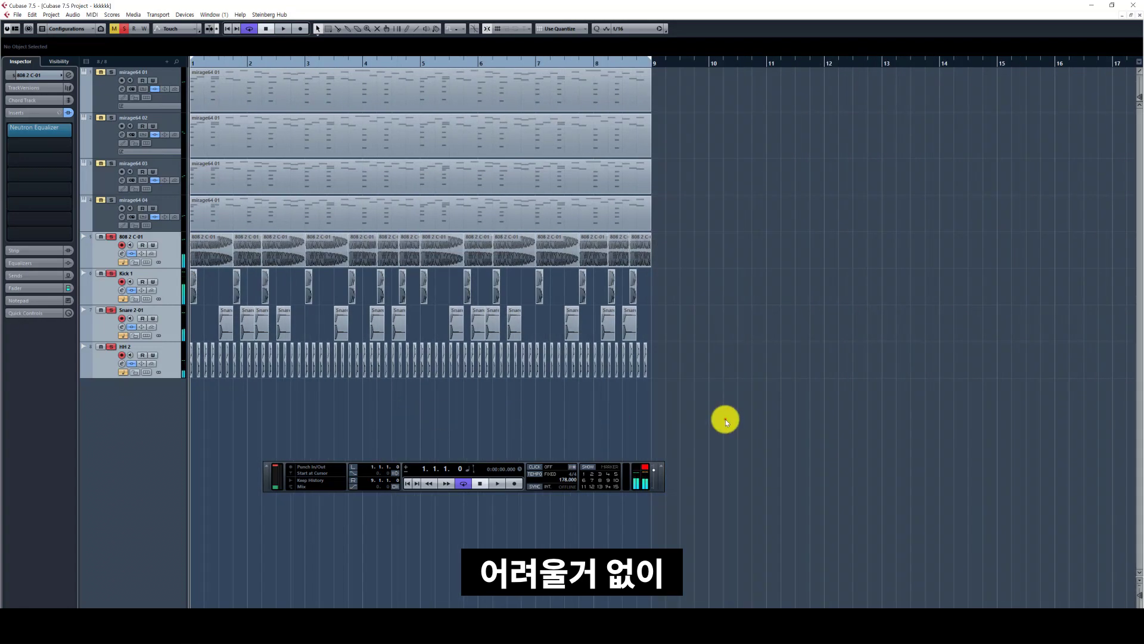
{"action": "left_click_drag", "start_coordinate": [726, 419], "coordinate": [136, 253]}
{"action": "key", "text": "F2"}
Examine the rhythmic placement of the HH 2, Snare 2-01, Kick 1 and 808 2 C-01 clips in the arrangement
{"action": "left_click", "coordinate": [293, 399]}
{"action": "left_click_drag", "start_coordinate": [712, 430], "coordinate": [169, 376]}
{"action": "key", "text": "h"}
{"action": "key", "text": "h"}
{"action": "key", "text": "h"}
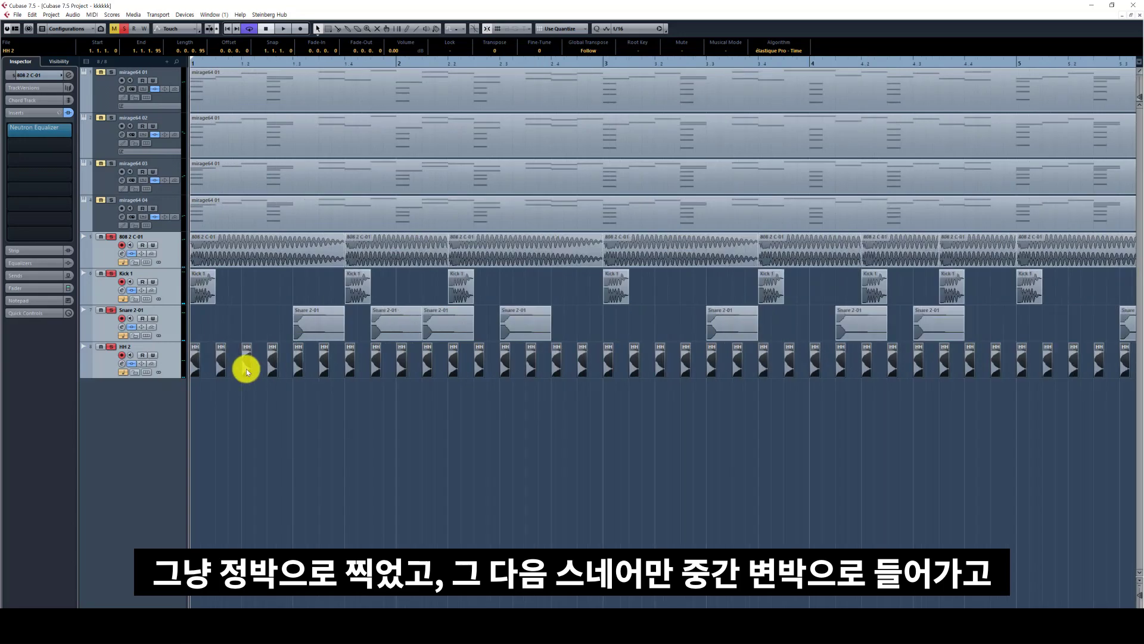
{"action": "left_click", "coordinate": [224, 327]}
{"action": "left_click_drag", "start_coordinate": [224, 327], "coordinate": [301, 326]}
{"action": "key", "text": "g"}
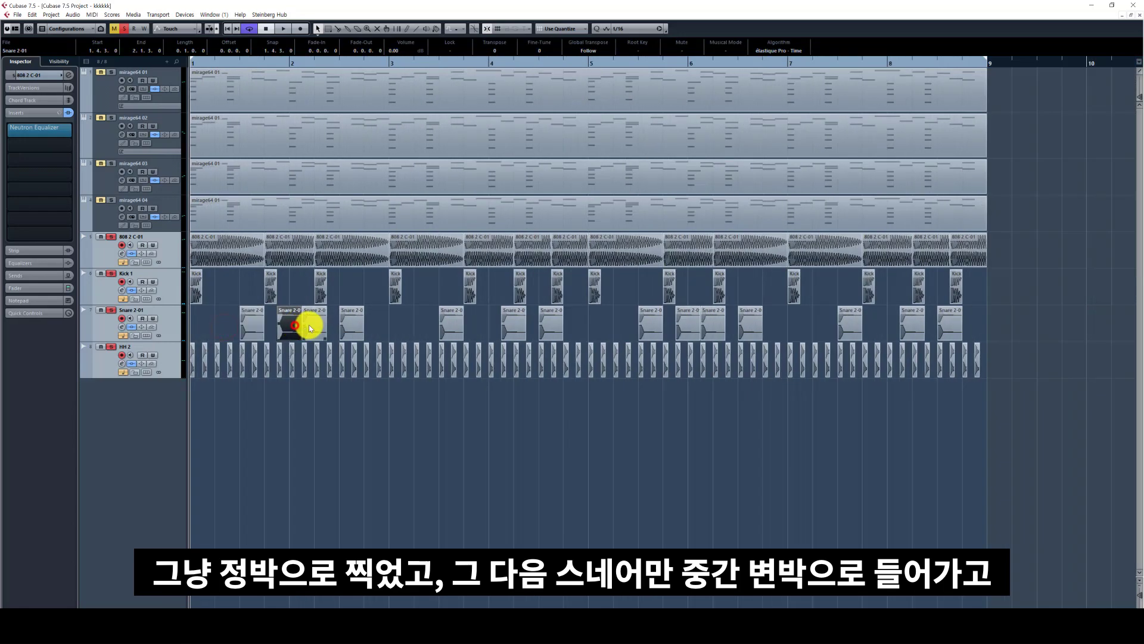
{"action": "left_click", "coordinate": [220, 285]}
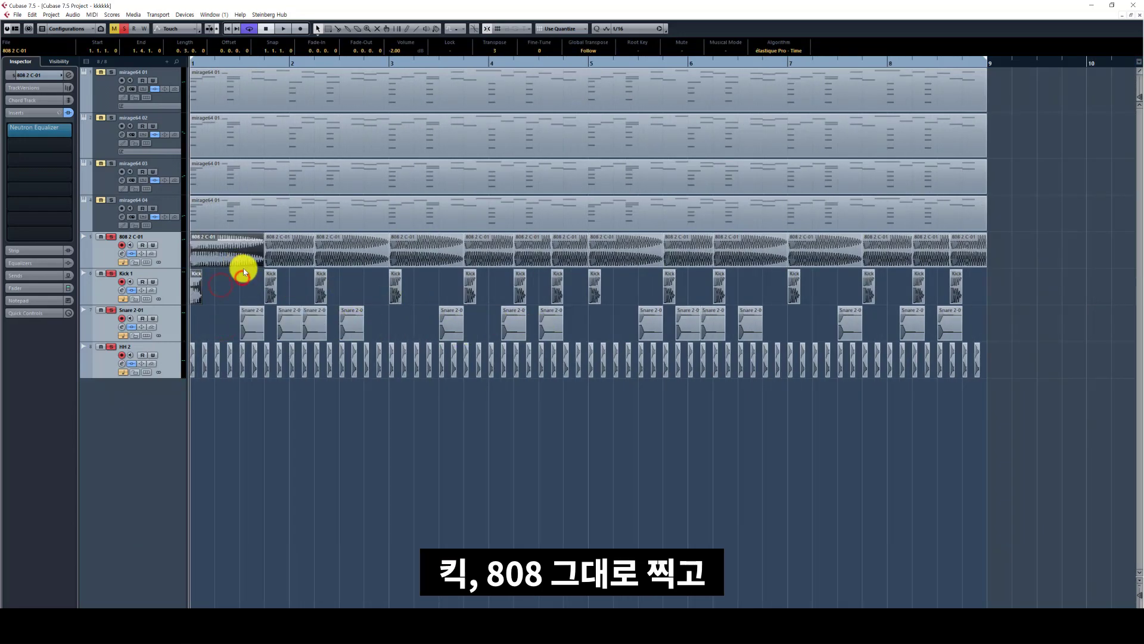
Inspect the lowest chord notes in the mirage64 04 part as the reference for tuning the 808, and close the key editor
{"action": "double_click", "coordinate": [314, 212]}
{"action": "left_click_drag", "start_coordinate": [97, 319], "coordinate": [28, 261]}
{"action": "left_click_drag", "start_coordinate": [210, 313], "coordinate": [138, 280]}
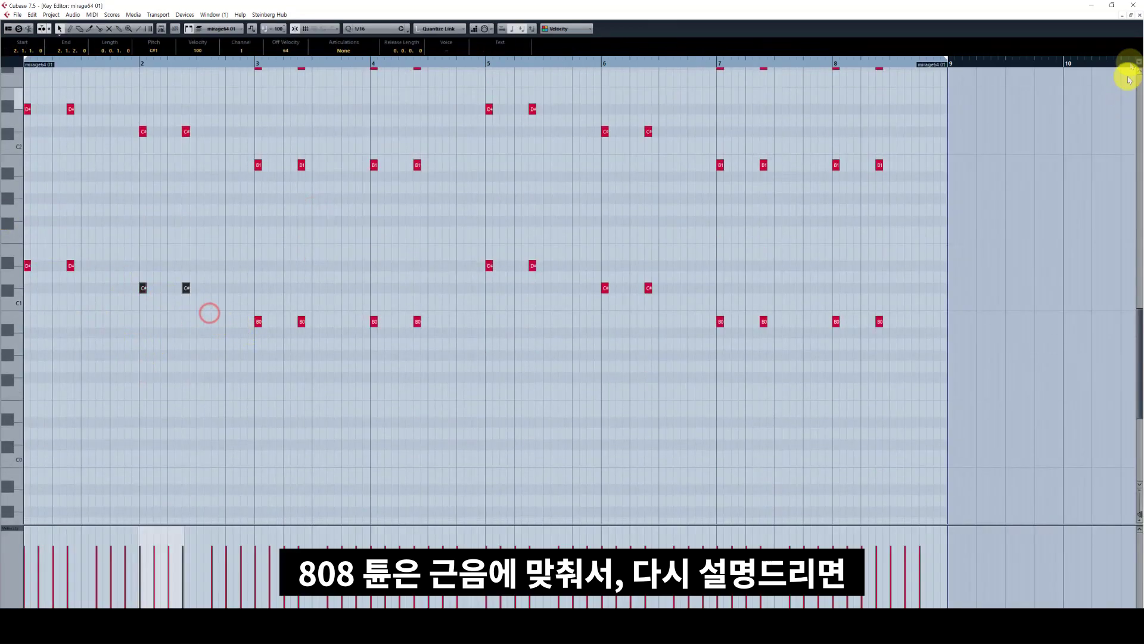
{"action": "left_click", "coordinate": [1140, 15]}
Unsolo the Kick 1, Snare 2-01 and HH 2 tracks and select the 808 2 C-01 track
{"action": "left_click", "coordinate": [109, 289]}
{"action": "left_click", "coordinate": [109, 330]}
{"action": "left_click", "coordinate": [107, 366]}
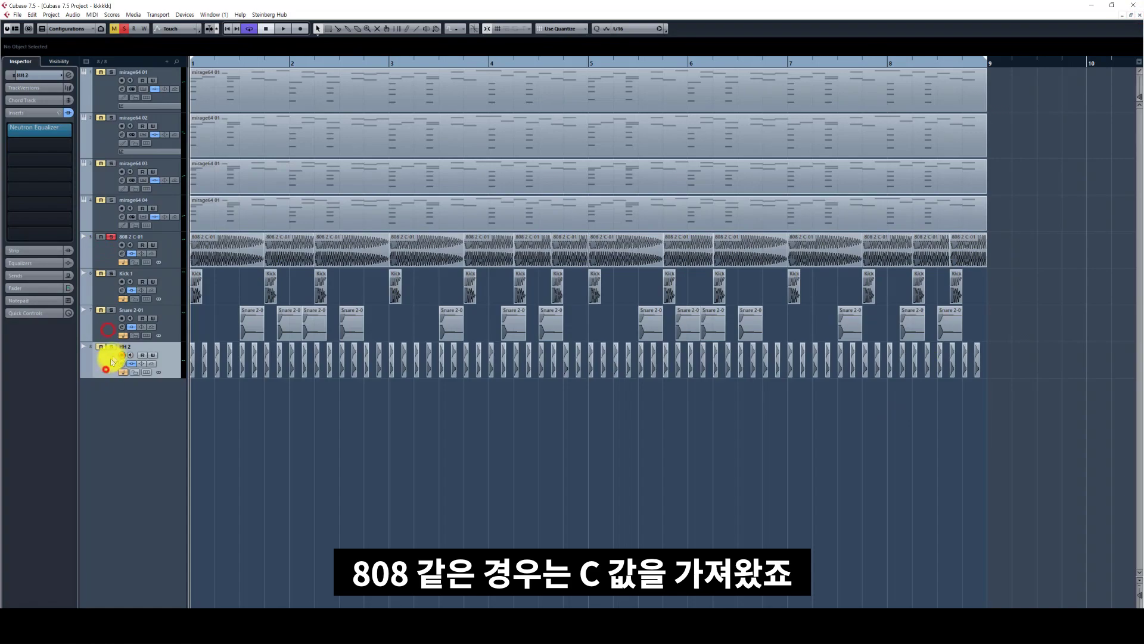
{"action": "left_click", "coordinate": [111, 257]}
Open the mirage64 04 part in the key editor and highlight the root notes D#1, C#1 and B0 in bars 1 to 3
{"action": "double_click", "coordinate": [219, 210]}
{"action": "scroll", "coordinate": [203, 260], "scroll_direction": "down", "scroll_amount": 3}
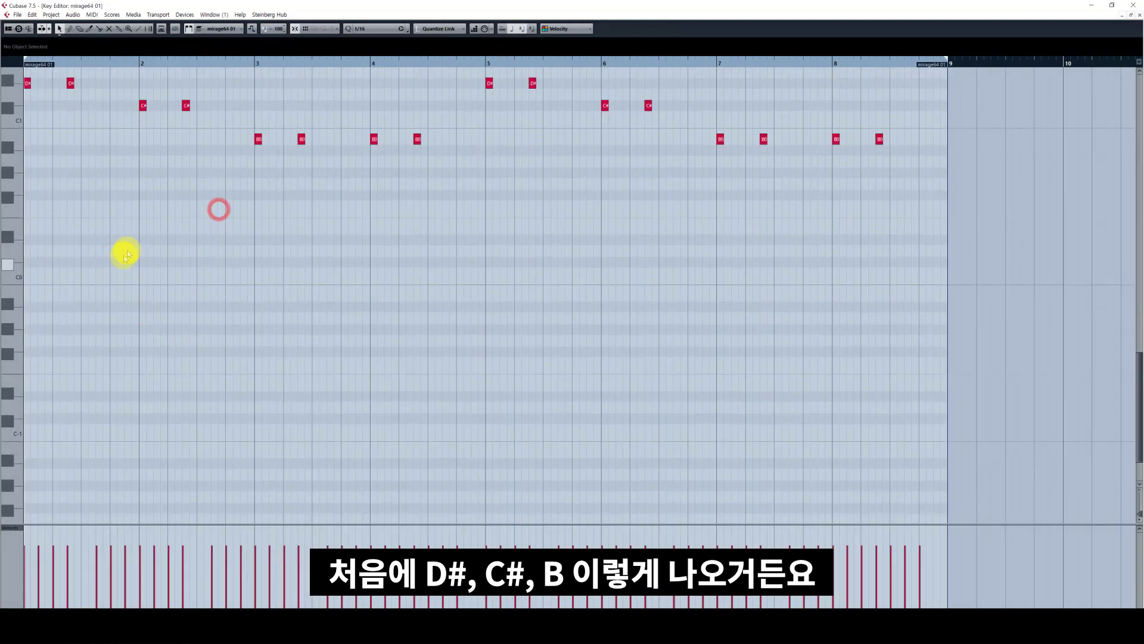
{"action": "scroll", "coordinate": [125, 252], "scroll_direction": "up", "scroll_amount": 3}
{"action": "key", "text": "h"}
{"action": "key", "text": "h"}
{"action": "left_click_drag", "start_coordinate": [117, 294], "coordinate": [27, 259]}
{"action": "left_click_drag", "start_coordinate": [276, 307], "coordinate": [161, 262]}
{"action": "left_click_drag", "start_coordinate": [473, 345], "coordinate": [355, 315]}
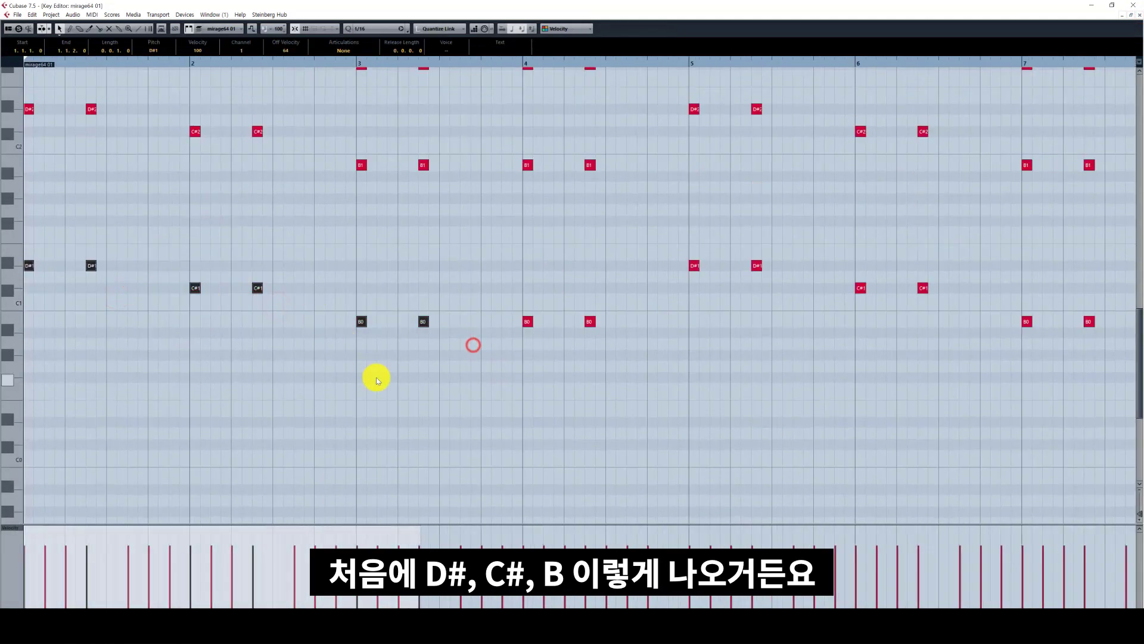
Add the B0 root notes in bar 4 to the highlighted selection and close the key editor
{"action": "left_click_drag", "start_coordinate": [614, 362], "coordinate": [519, 318]}
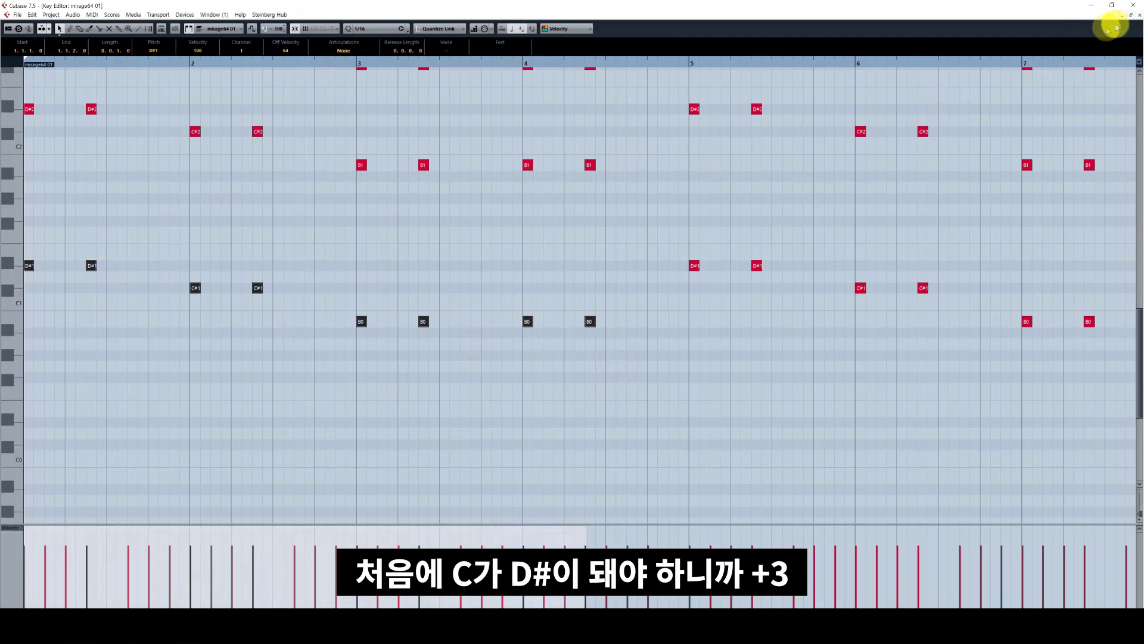
{"action": "left_click", "coordinate": [1138, 17]}
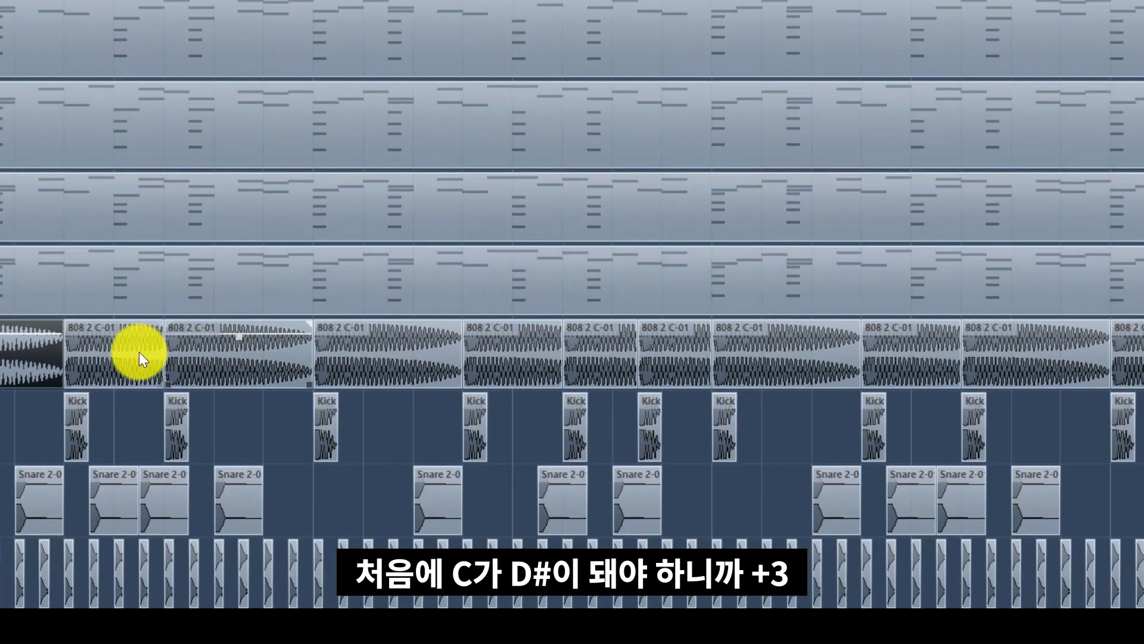
Compare the transposition of the 808 2 C-01 clips in bars 1 to 3 with the chord roots in the mirage64 04 part
{"action": "left_click", "coordinate": [138, 357]}
{"action": "left_click", "coordinate": [247, 371]}
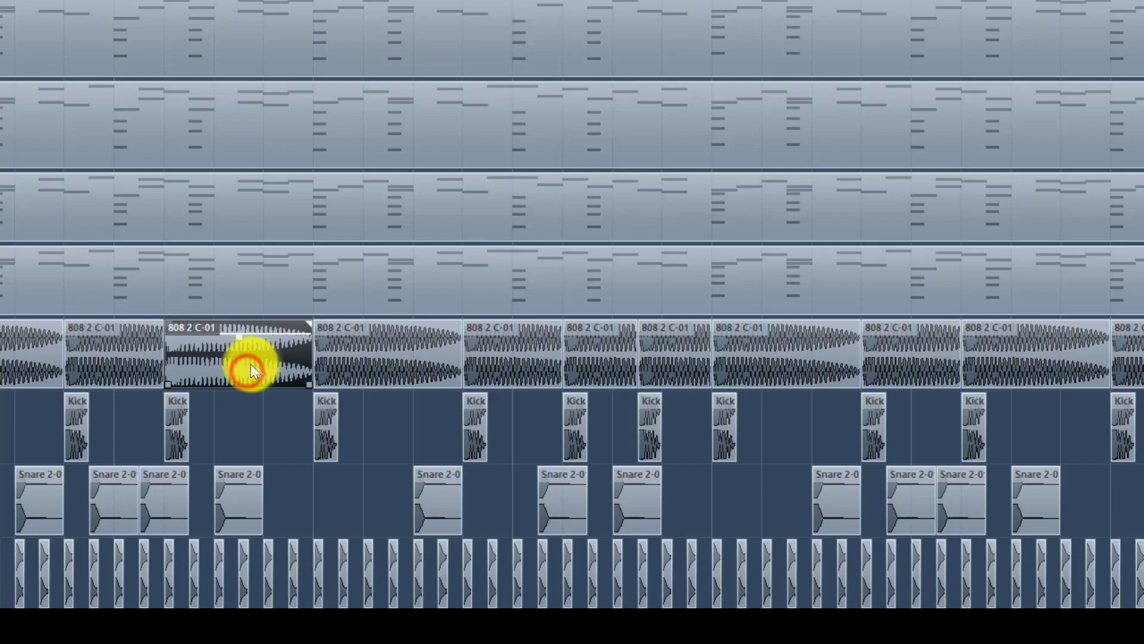
{"action": "double_click", "coordinate": [211, 305]}
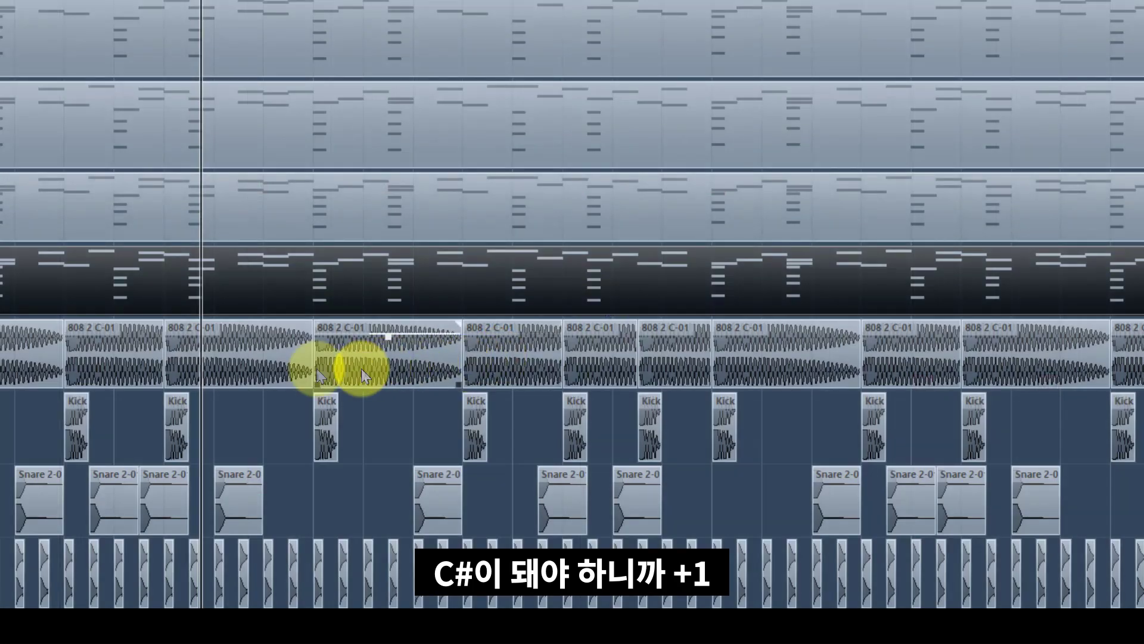
{"action": "left_click", "coordinate": [267, 368]}
{"action": "left_click", "coordinate": [392, 289]}
{"action": "left_click", "coordinate": [378, 363]}
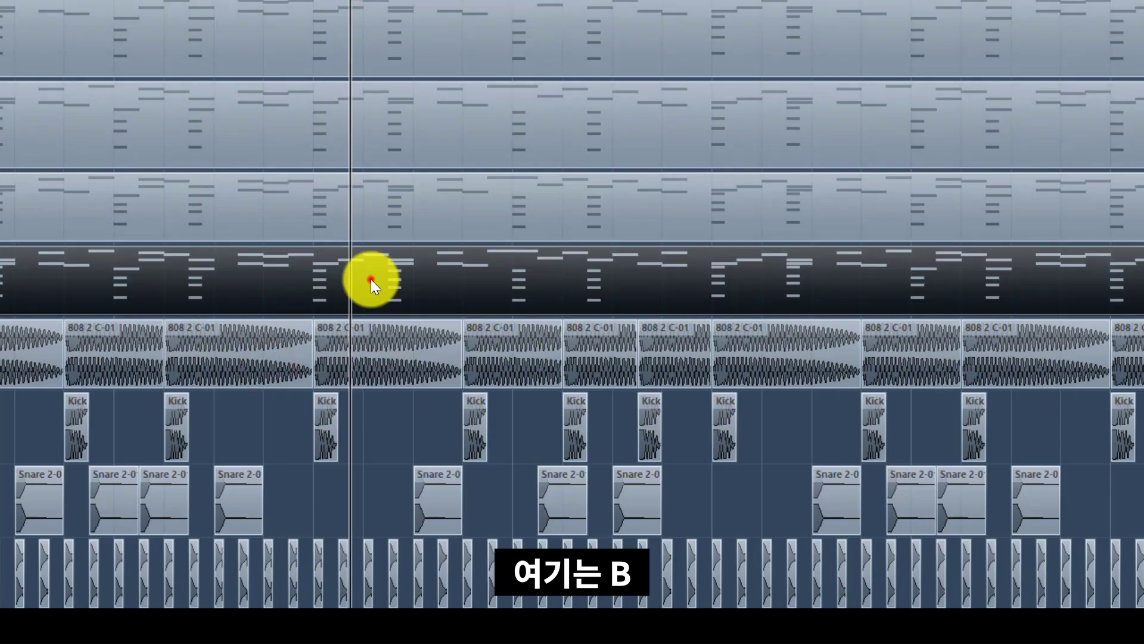
Check the B0 root in bar 3 of the mirage64 04 part, and inspect the transposition of the 808 clips in bars 3 and 4
{"action": "double_click", "coordinate": [371, 278]}
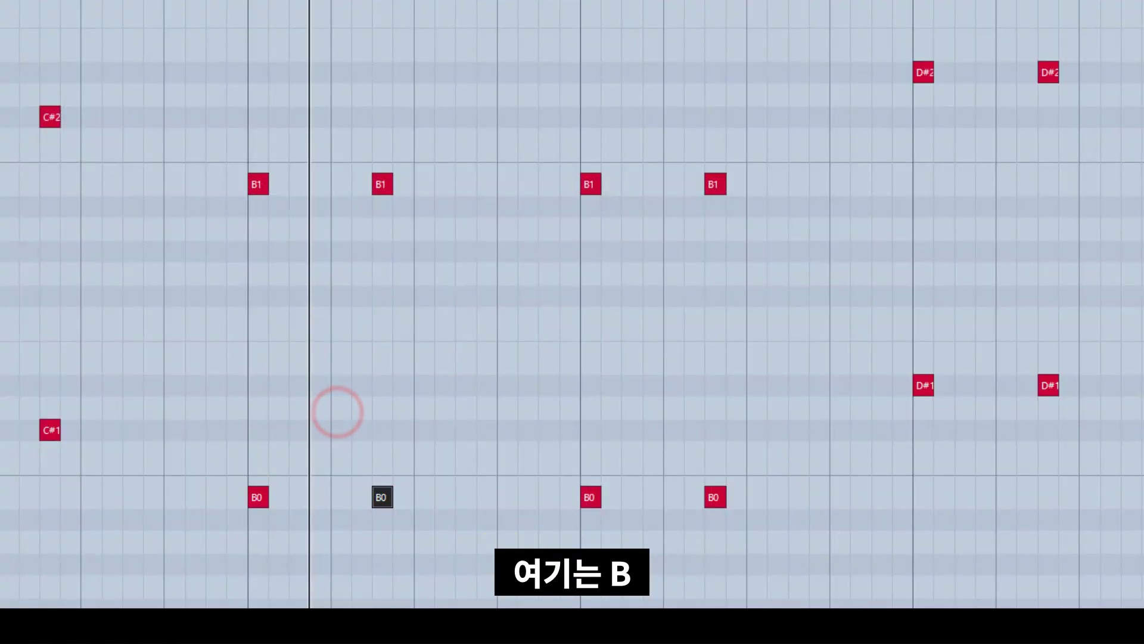
{"action": "key", "text": "Escape"}
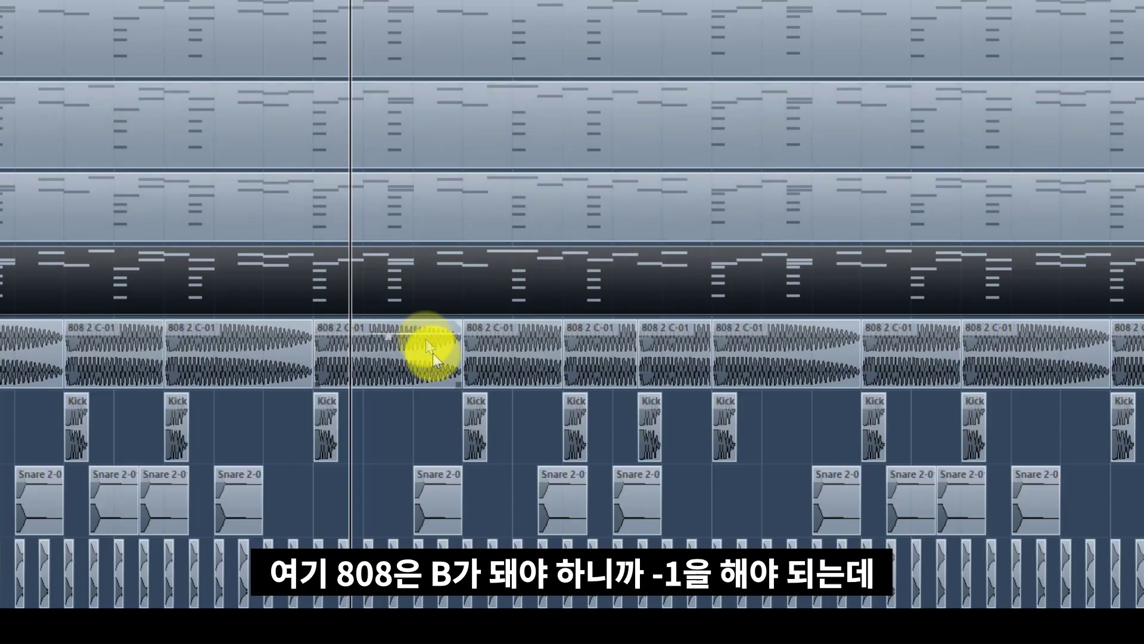
{"action": "left_click", "coordinate": [430, 356]}
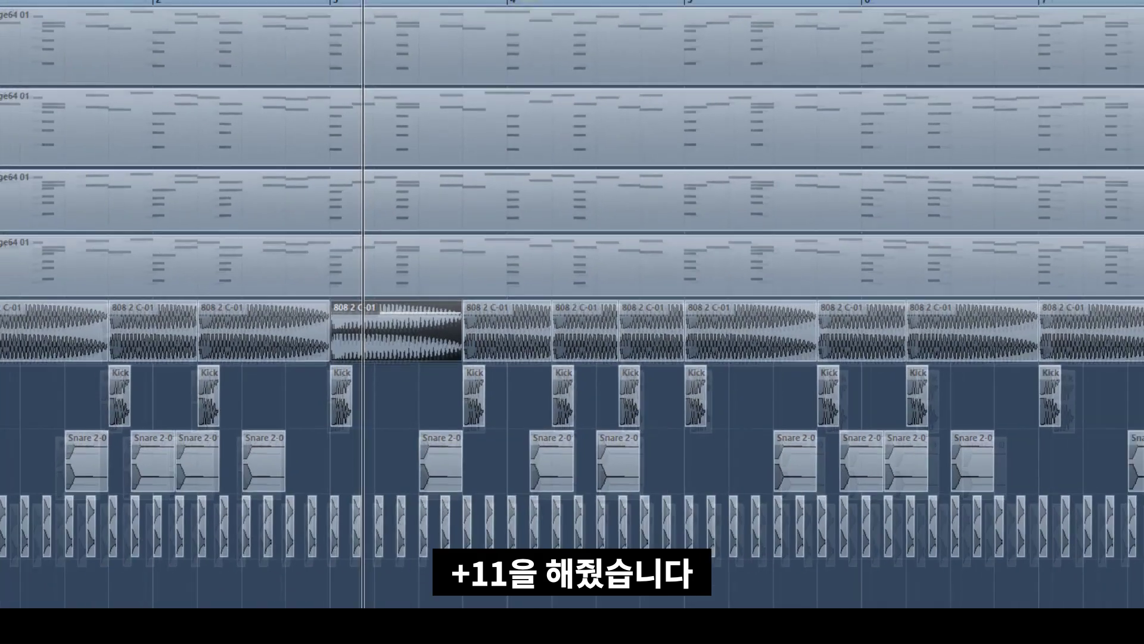
{"action": "left_click", "coordinate": [521, 370]}
{"action": "left_click", "coordinate": [604, 361]}
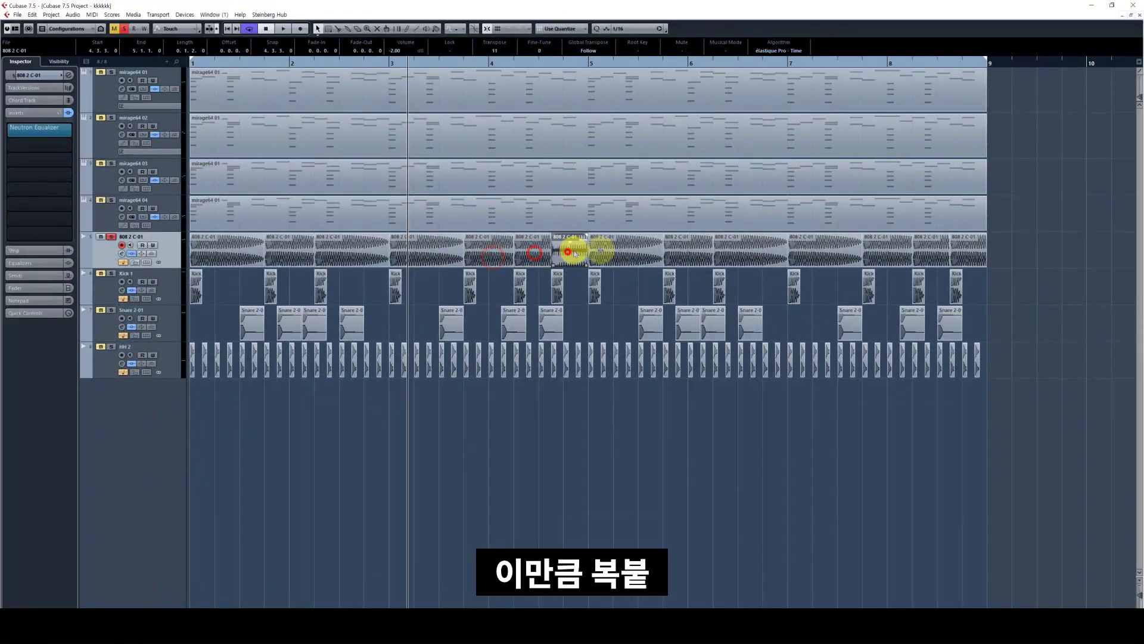
Delete the 808 clips in bars 5 to 8 and duplicate the clips of bars 1 to 4 in their place
{"action": "left_click_drag", "start_coordinate": [749, 257], "coordinate": [193, 252]}
{"action": "key", "text": "Delete"}
{"action": "key", "text": "ctrl+d"}
Solo the Kick 1 track and play it to hear how the kick follows the 808
{"action": "left_click", "coordinate": [173, 293]}
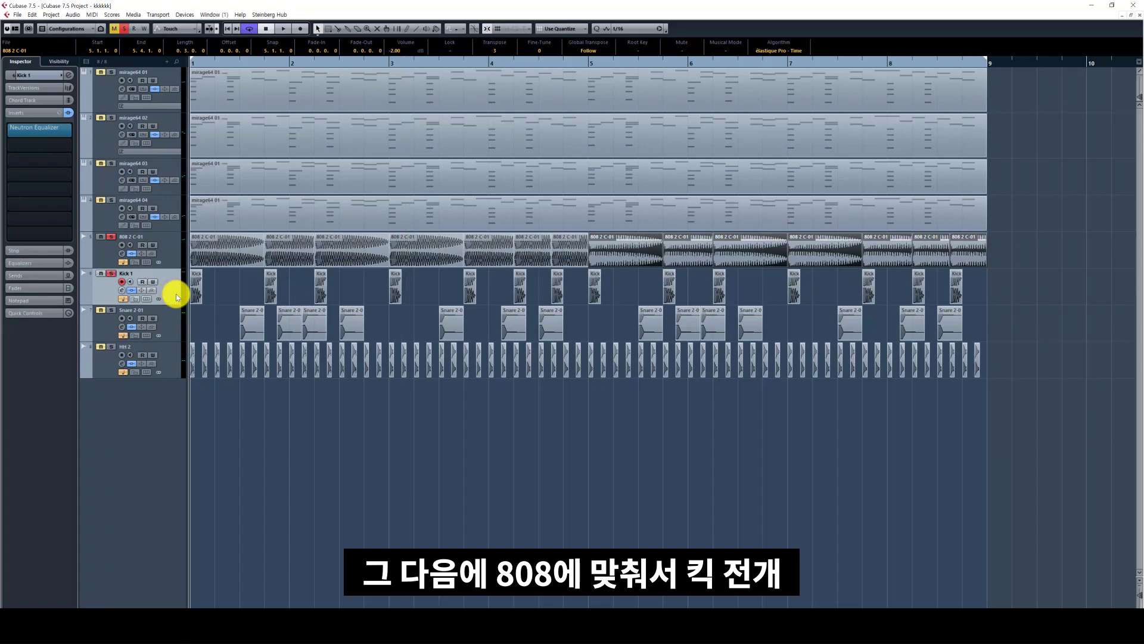
{"action": "key", "text": "space"}
{"action": "key", "text": "g"}
{"action": "key", "text": "g"}
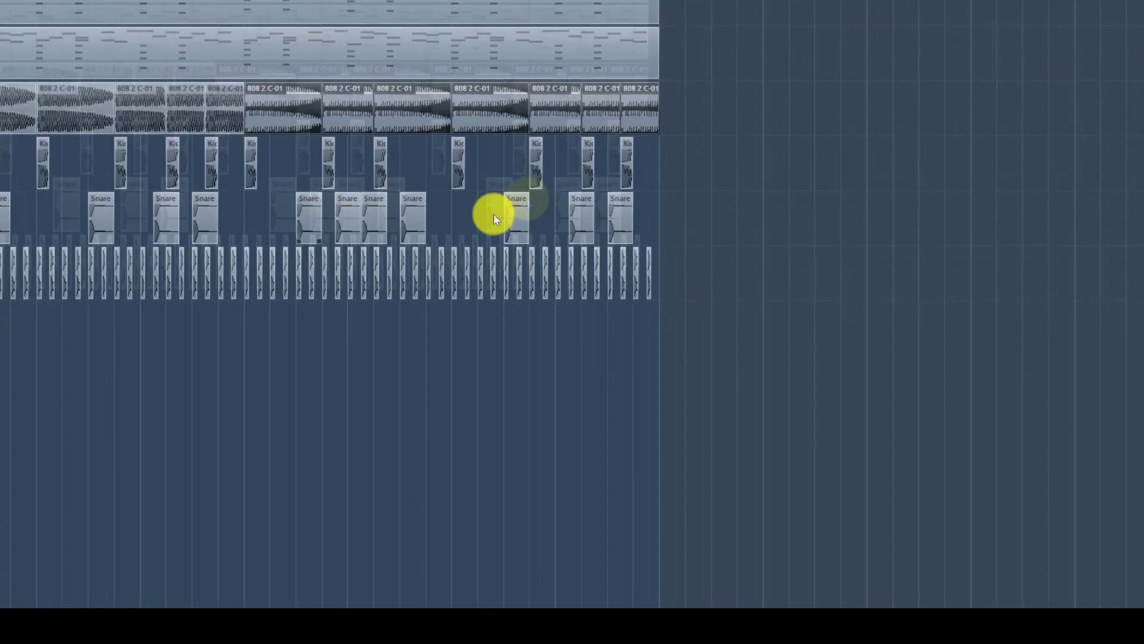
Mute the Kick 1 clips in bars 5 to 8
{"action": "left_click_drag", "start_coordinate": [703, 165], "coordinate": [258, 163]}
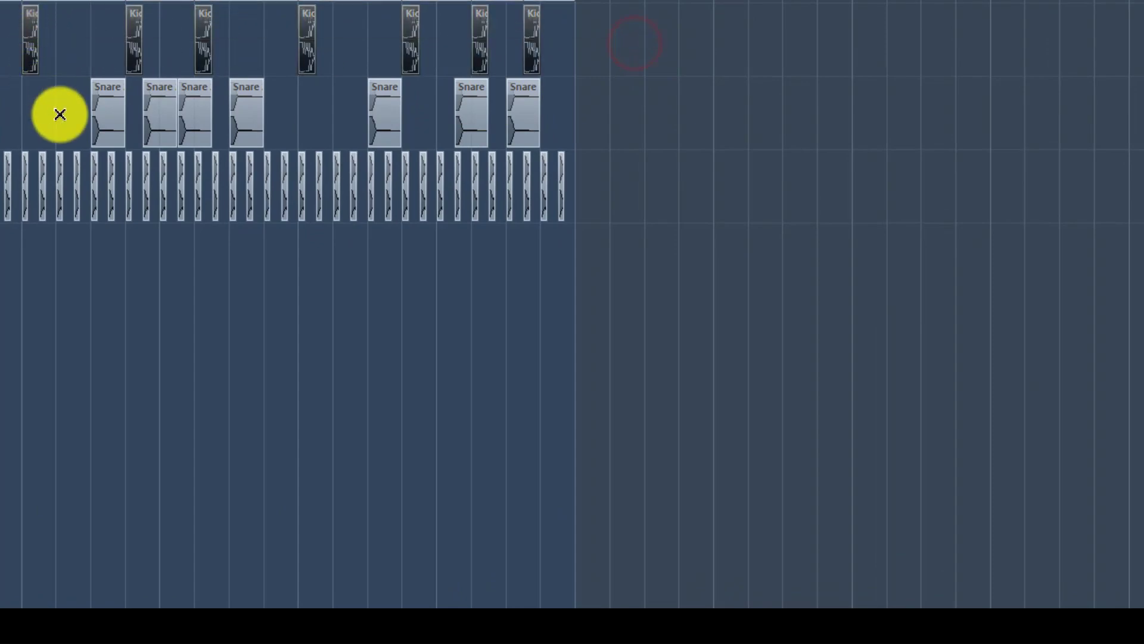
{"action": "left_click", "coordinate": [60, 115]}
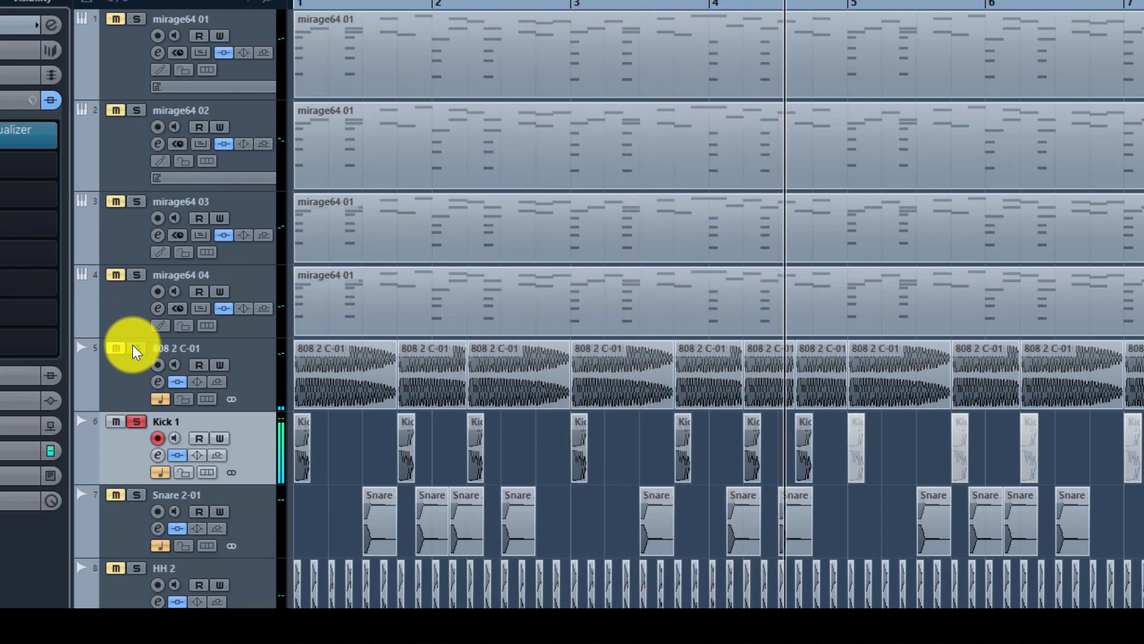
Solo the Snare 2-01 track and play its pattern from the start
{"action": "left_click", "coordinate": [276, 535]}
{"action": "key", "text": "space"}
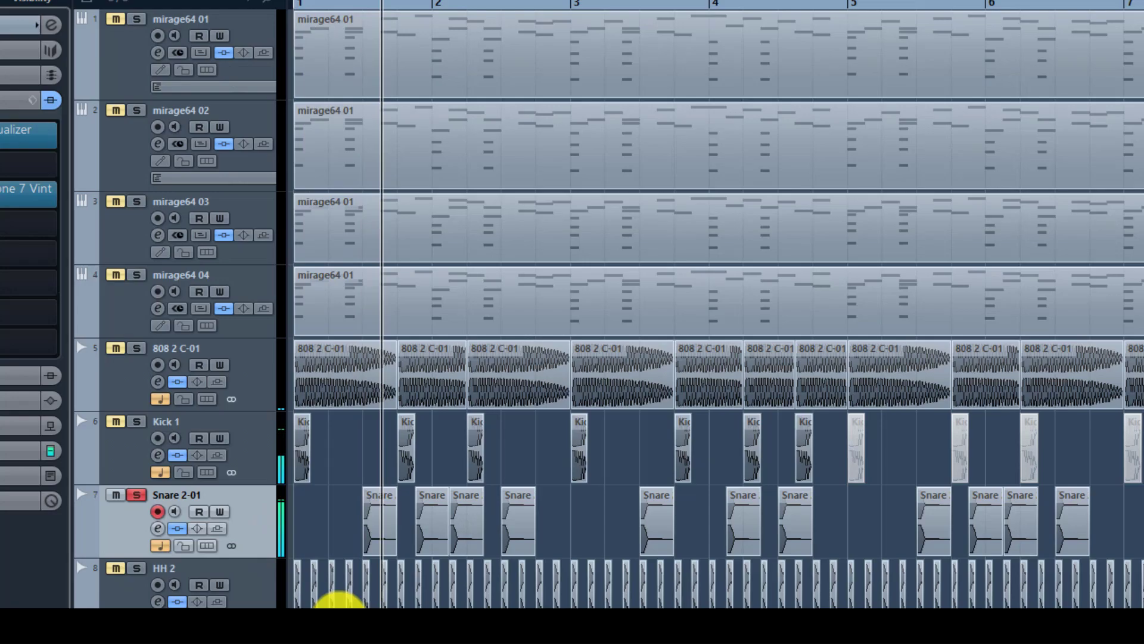
{"action": "key", "text": "space"}
{"action": "key", "text": "h"}
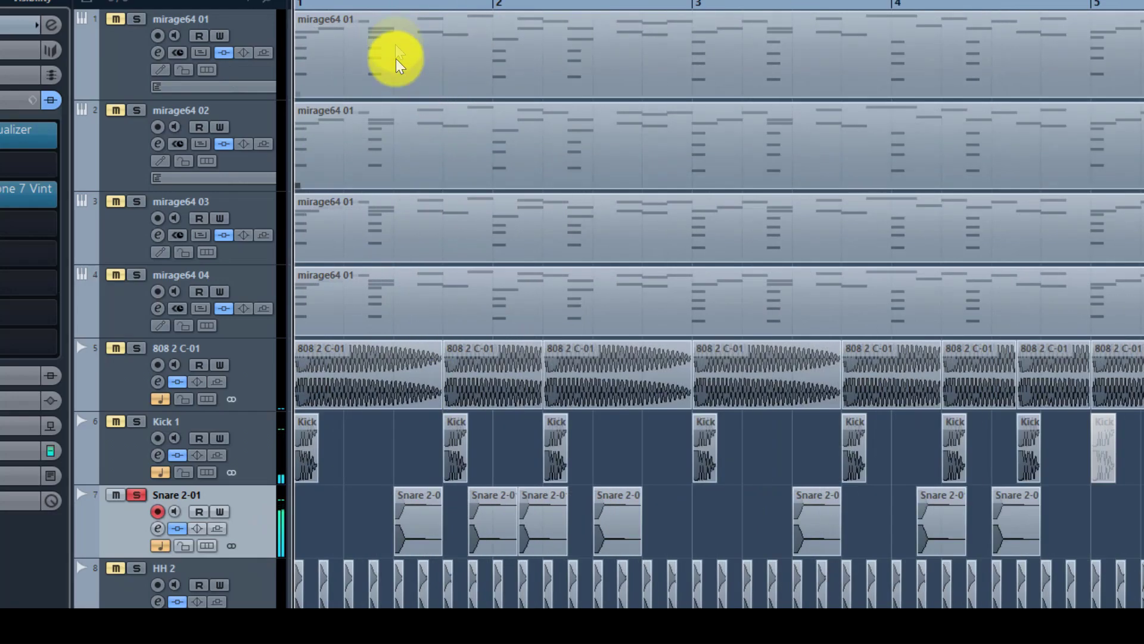
{"action": "key", "text": "space"}
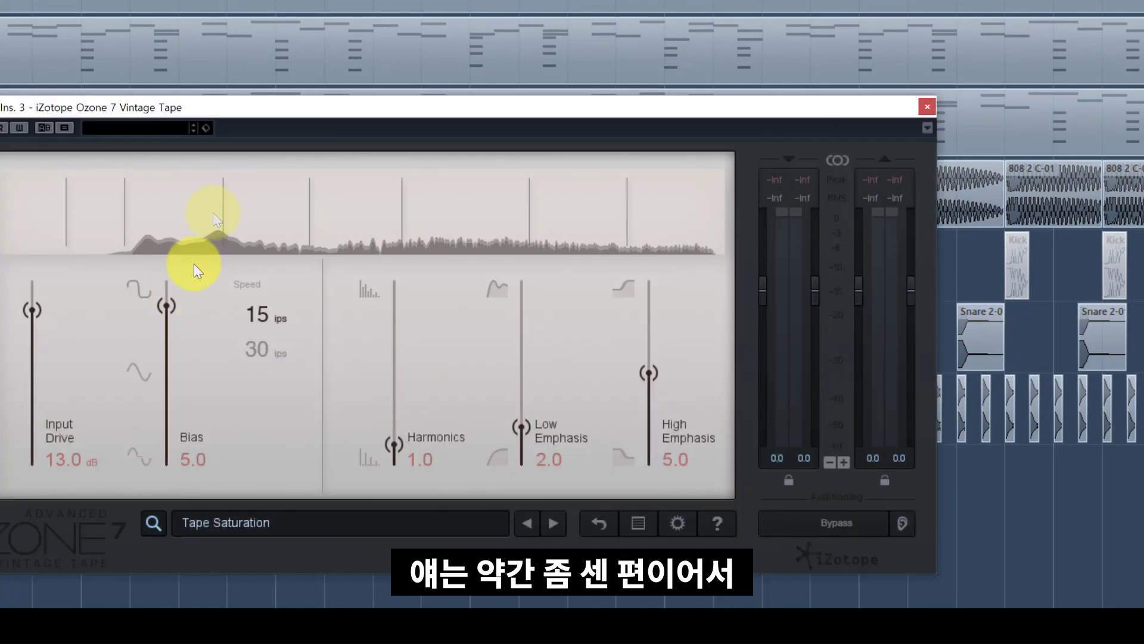
Examine the Ozone 7 Vintage Tape insert on the Snare 2-01 track, toggle its bypass for comparison, and close the plug-in window
{"action": "left_click_drag", "start_coordinate": [167, 104], "coordinate": [372, 76]}
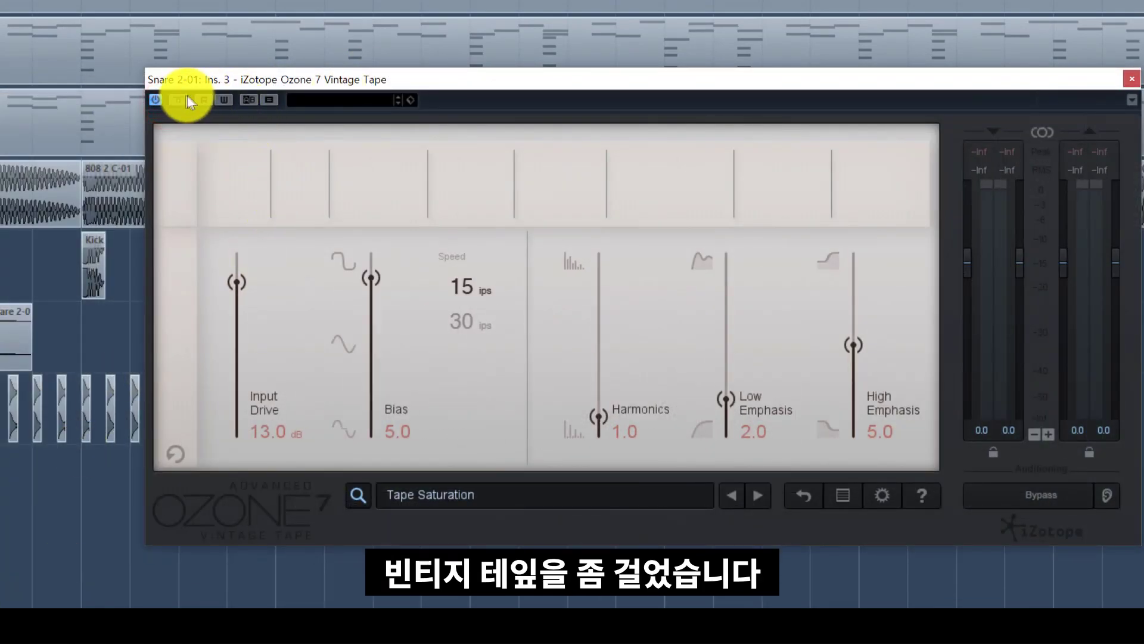
{"action": "left_click", "coordinate": [176, 99]}
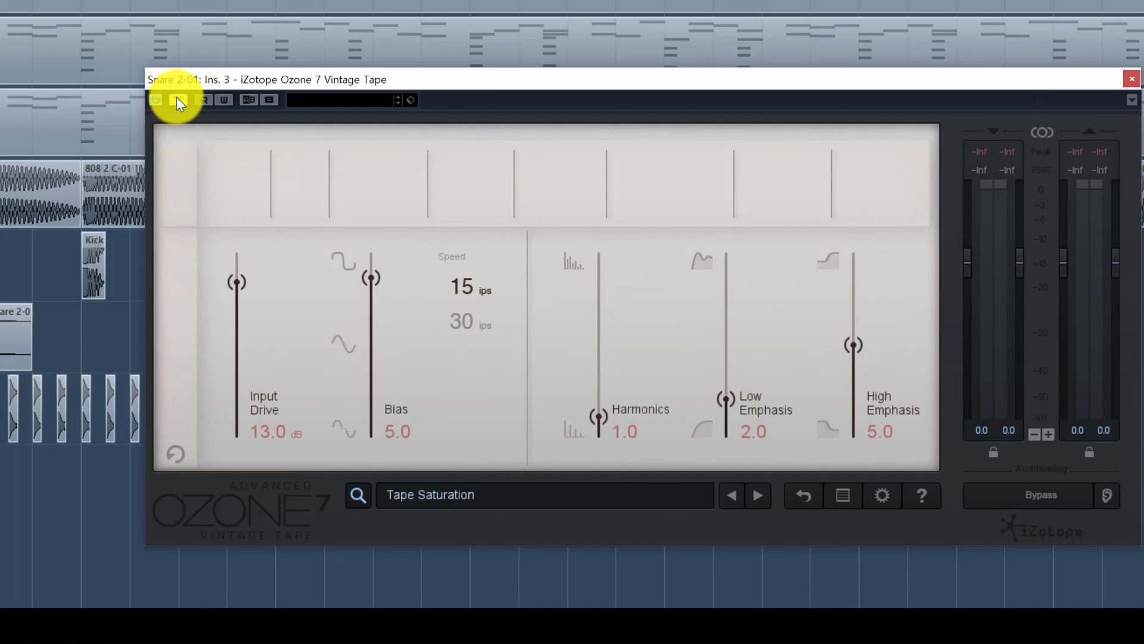
{"action": "left_click", "coordinate": [177, 99]}
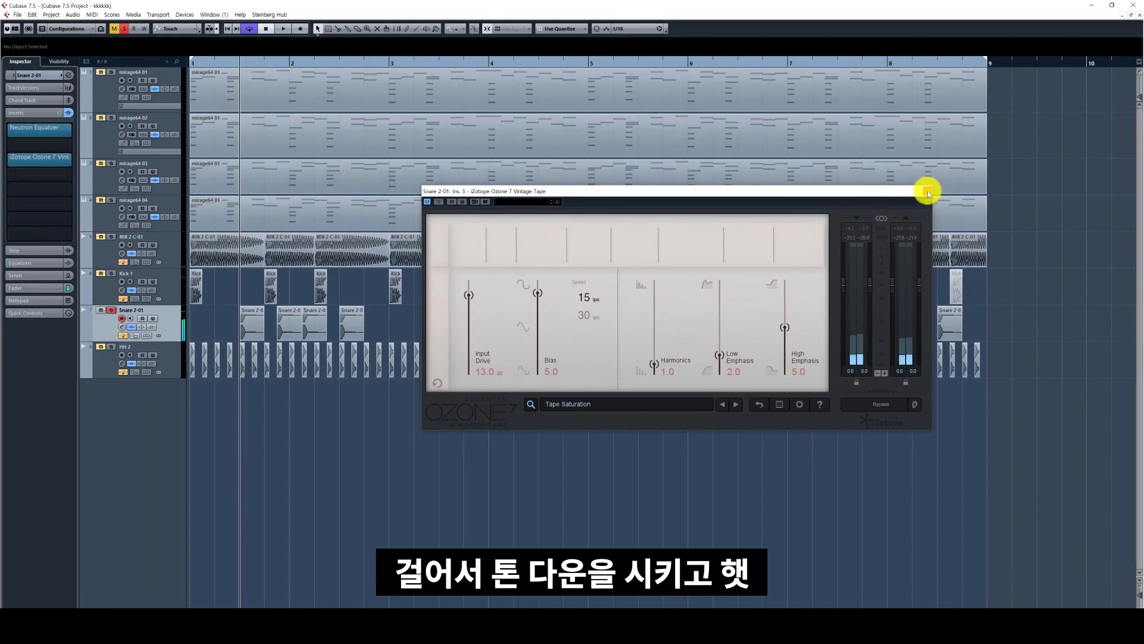
{"action": "left_click", "coordinate": [927, 191]}
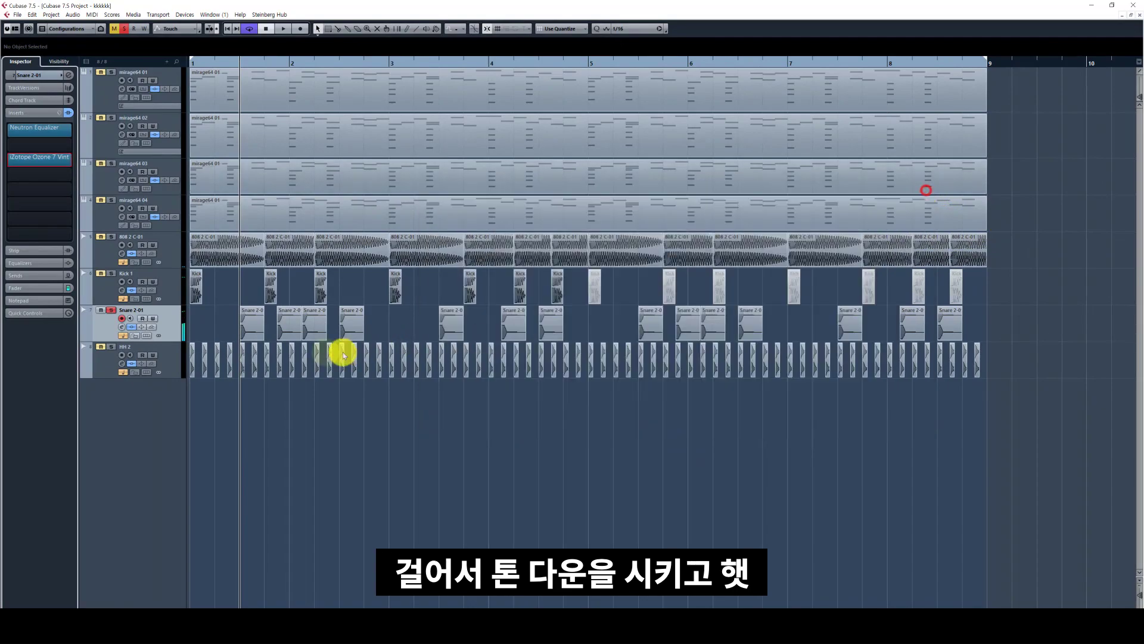
Solo and play the HH 2 track, and switch back to the selection tool to select its clips
{"action": "left_click", "coordinate": [165, 366]}
{"action": "key", "text": "space"}
{"action": "key", "text": "g"}
{"action": "right_click", "coordinate": [236, 417]}
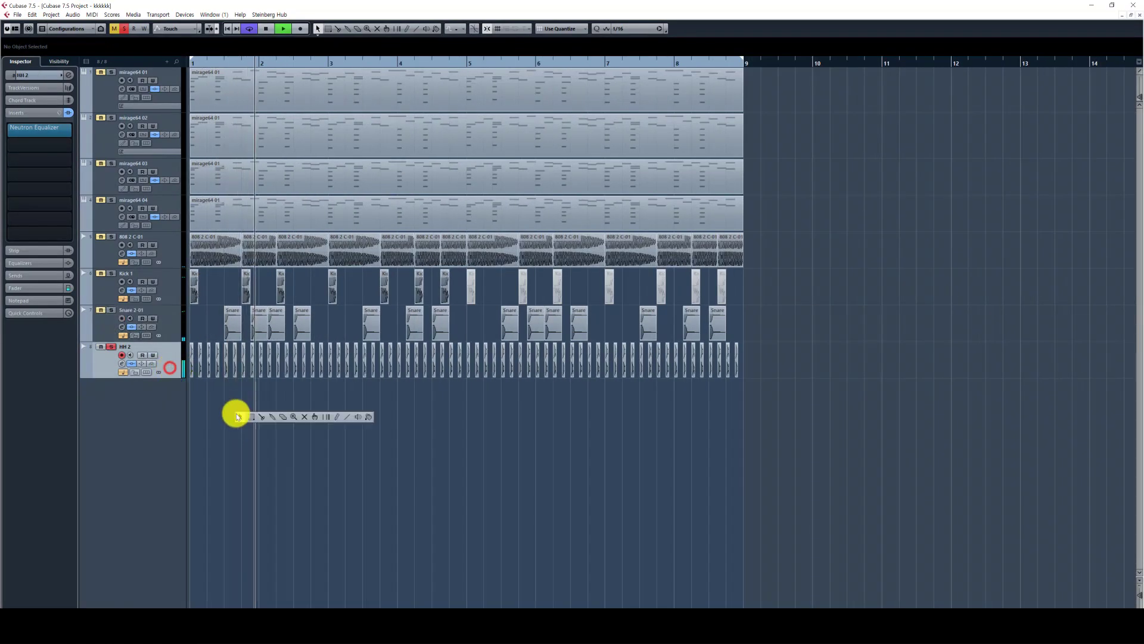
{"action": "left_click", "coordinate": [237, 417]}
{"action": "key", "text": "h"}
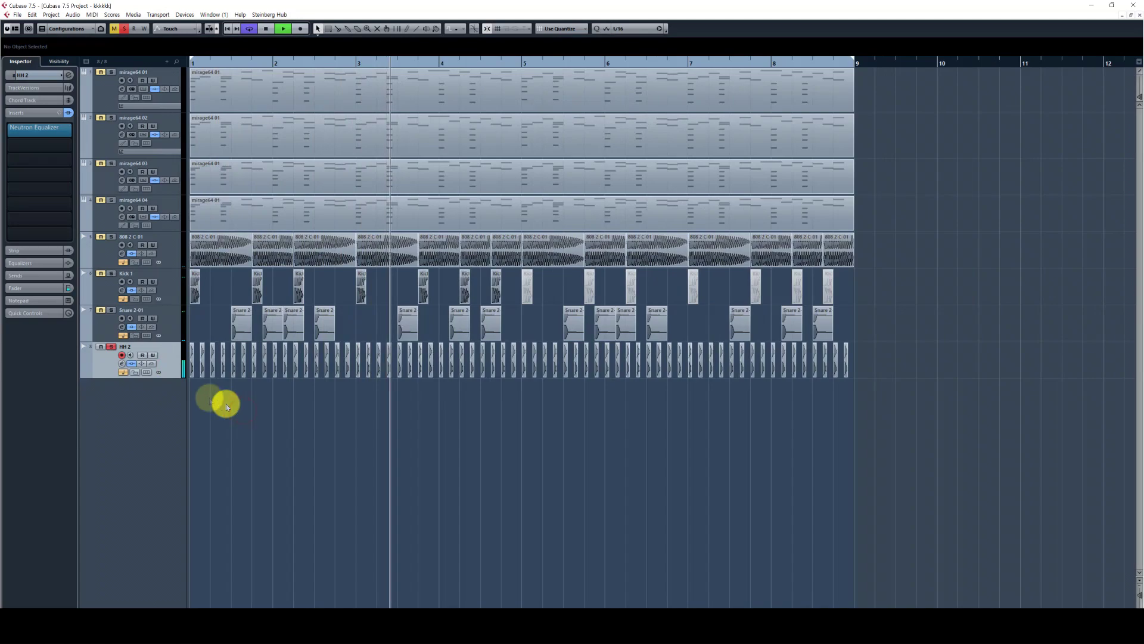
{"action": "left_click_drag", "start_coordinate": [192, 366], "coordinate": [191, 366]}
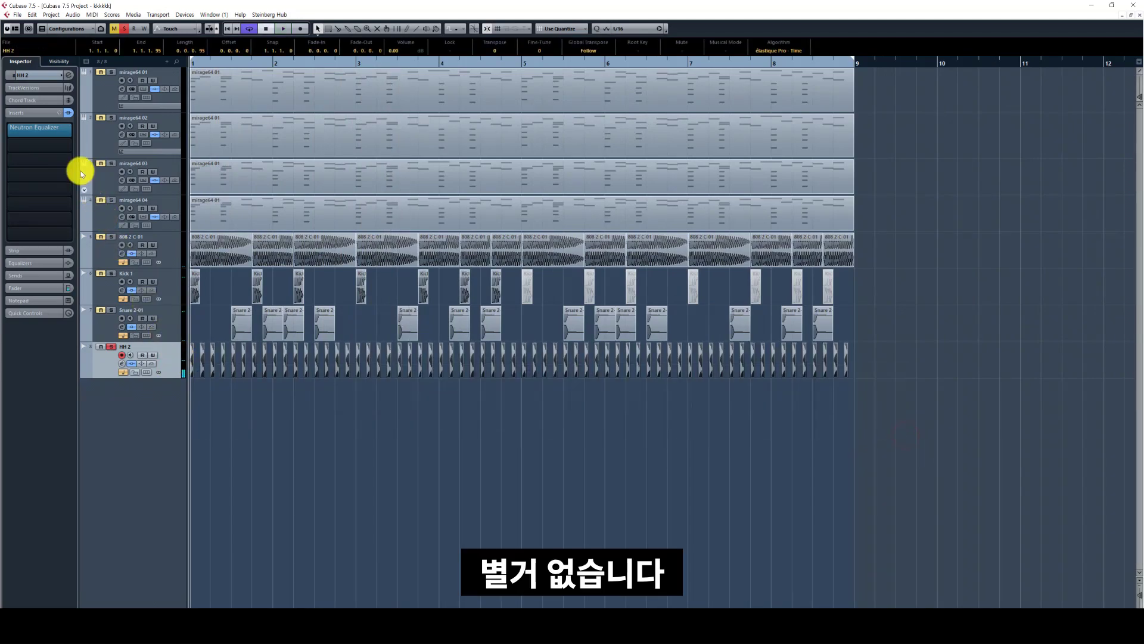
Open the Neutron Equalizer on the HH 2 track and examine its curve during playback
{"action": "left_click", "coordinate": [57, 134]}
{"action": "key", "text": "space"}
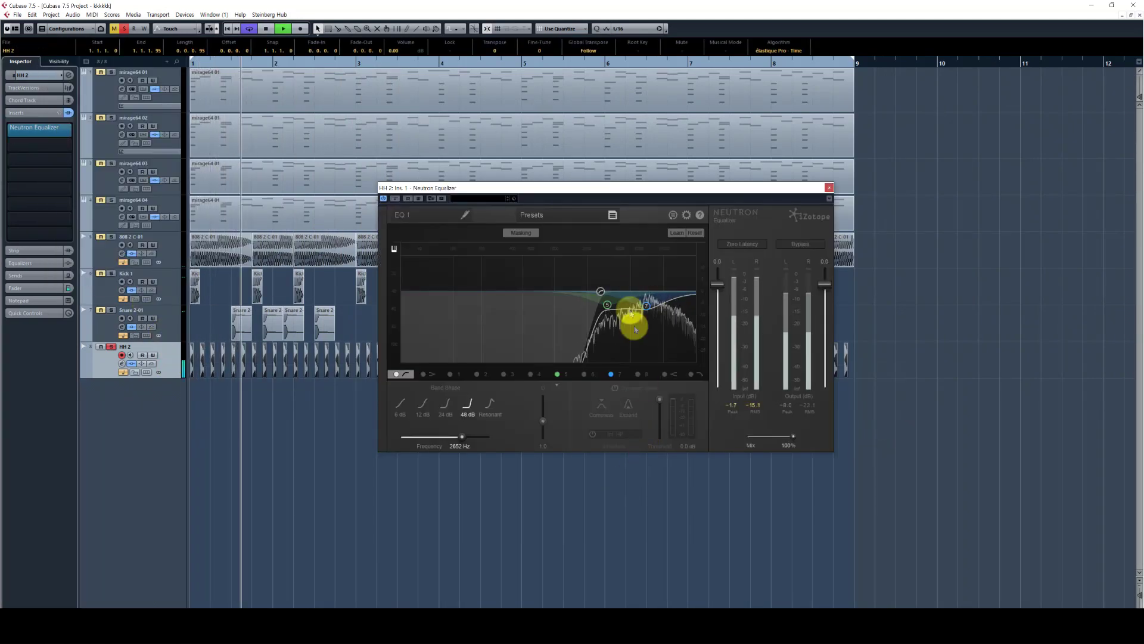
{"action": "key", "text": "space"}
Solo Snare 2-01, Kick 1 and 808 2 C-01 along with HH 2, start playback, and close the equalizer
{"action": "left_click", "coordinate": [181, 331]}
{"action": "key", "text": "s"}
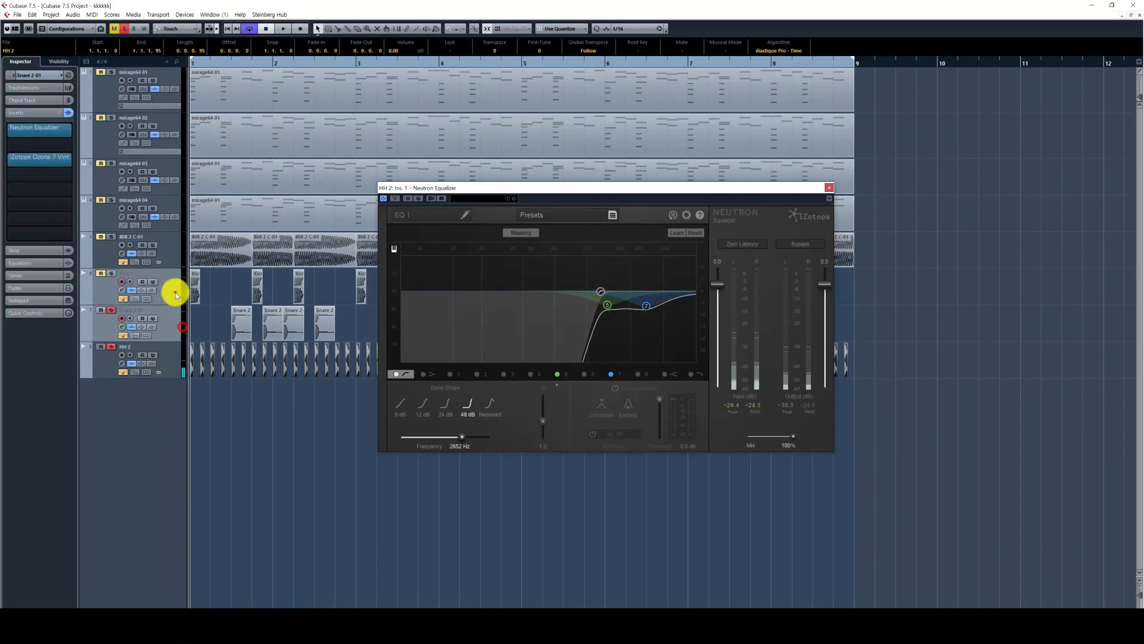
{"action": "left_click", "coordinate": [174, 291]}
{"action": "key", "text": "s"}
{"action": "left_click", "coordinate": [175, 254]}
{"action": "key", "text": "s"}
{"action": "key", "text": "space"}
{"action": "left_click", "coordinate": [828, 188]}
Solo the mirage64 01 to mirage64 04 tracks one by one during playback, and clear all solos
{"action": "left_click", "coordinate": [110, 72]}
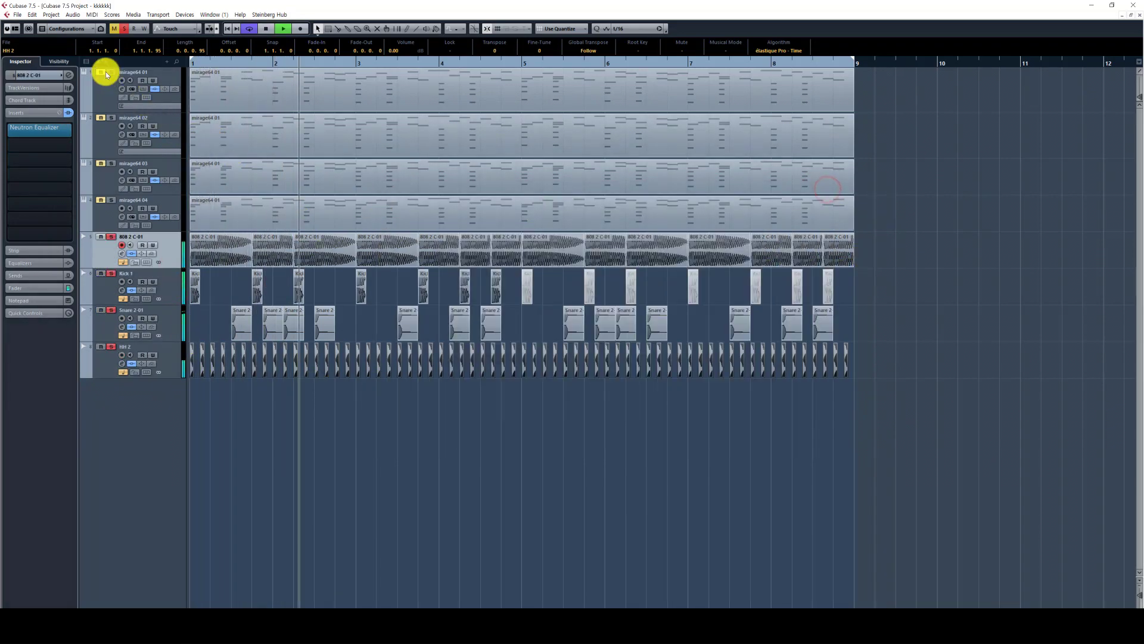
{"action": "left_click", "coordinate": [111, 118]}
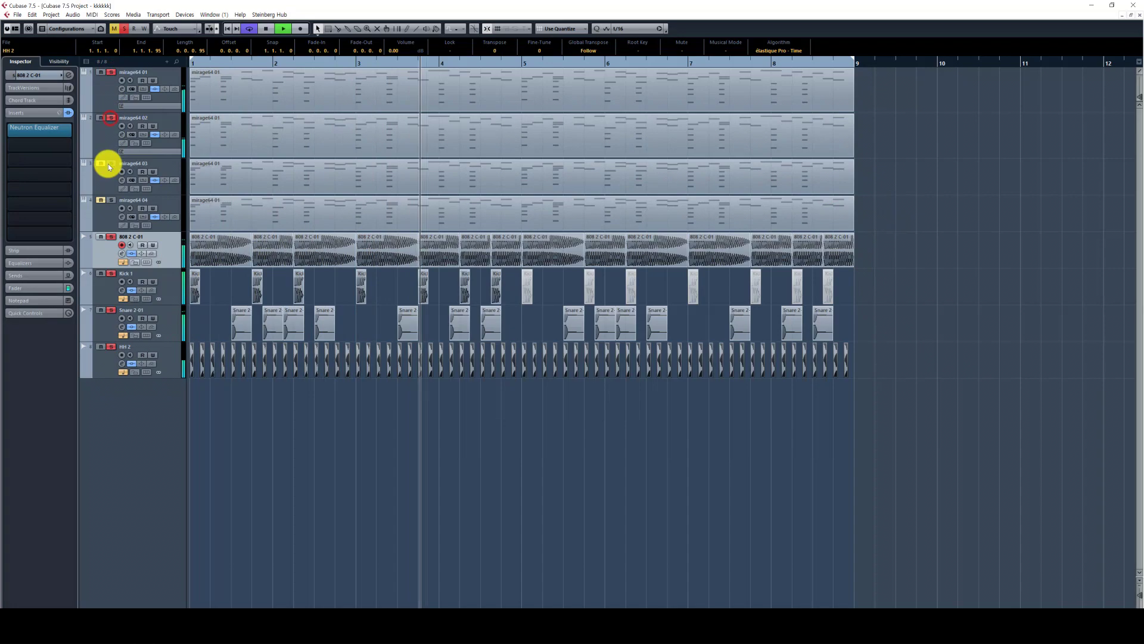
{"action": "left_click", "coordinate": [110, 163]}
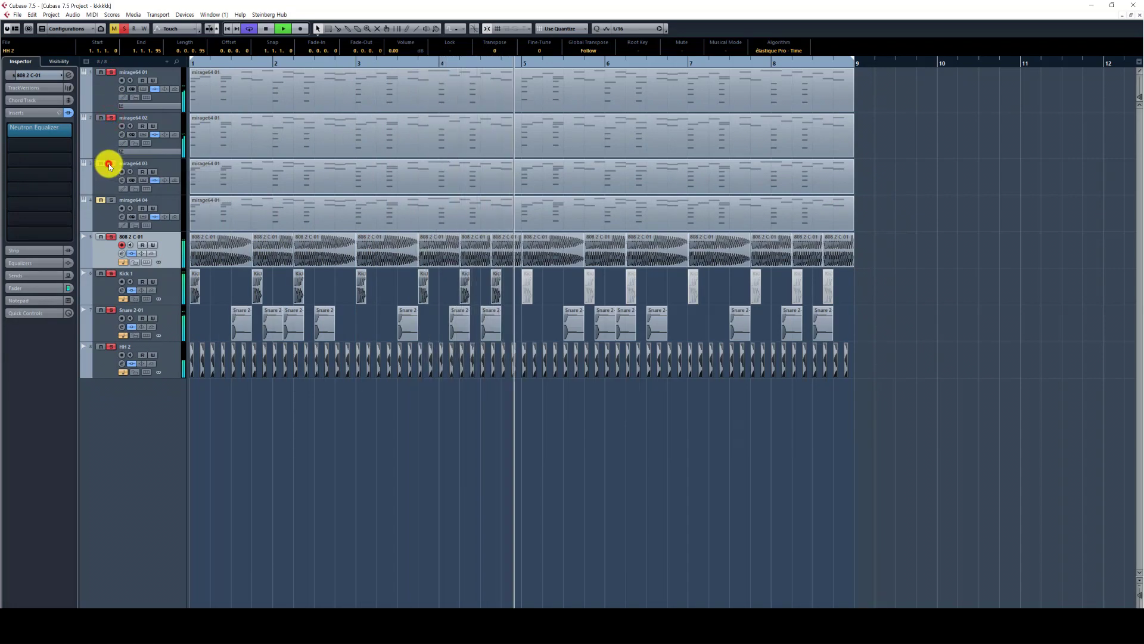
{"action": "left_click", "coordinate": [111, 201]}
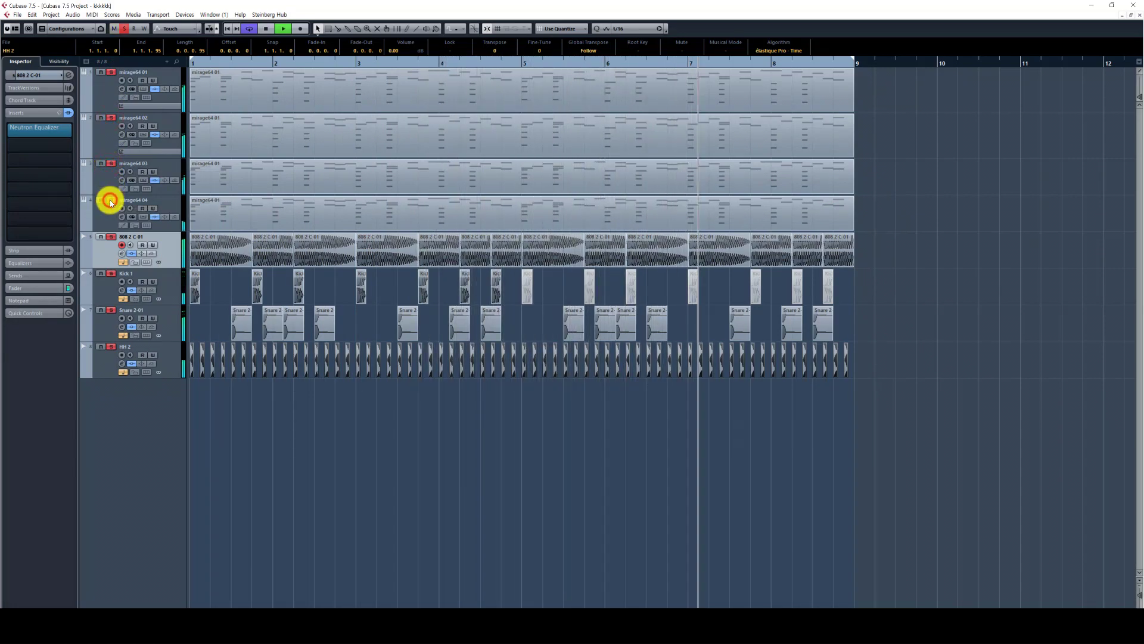
{"action": "left_click", "coordinate": [121, 29]}
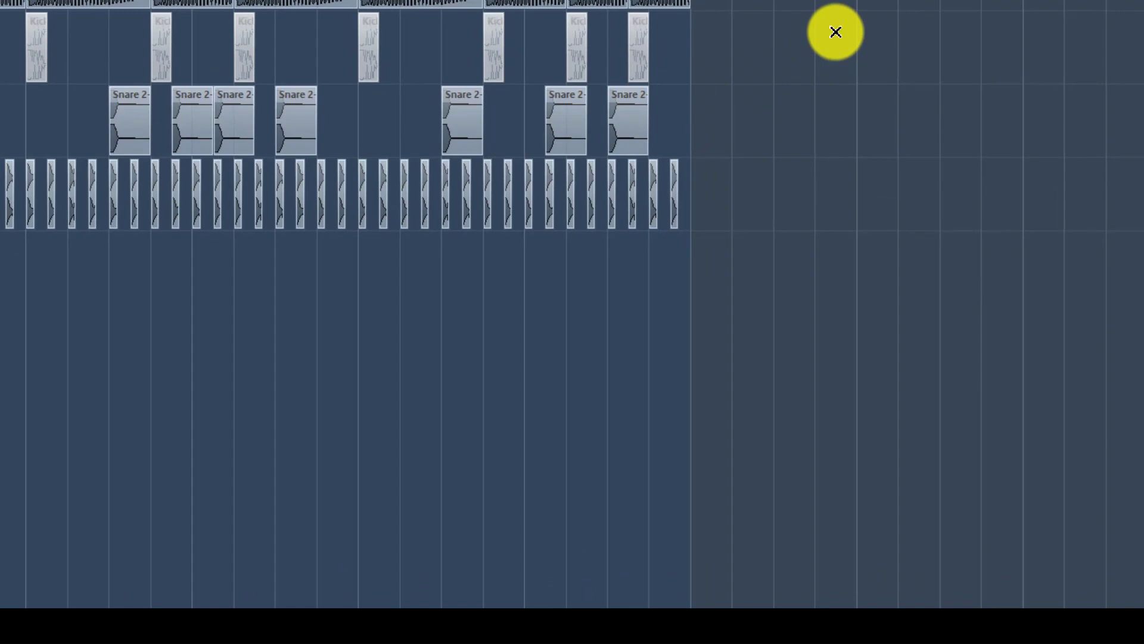
Unmute the Kick 1 clips in bars 5 to 8 and play the full arrangement
{"action": "left_click_drag", "start_coordinate": [782, 39], "coordinate": [36, 48]}
{"action": "key", "text": "space"}
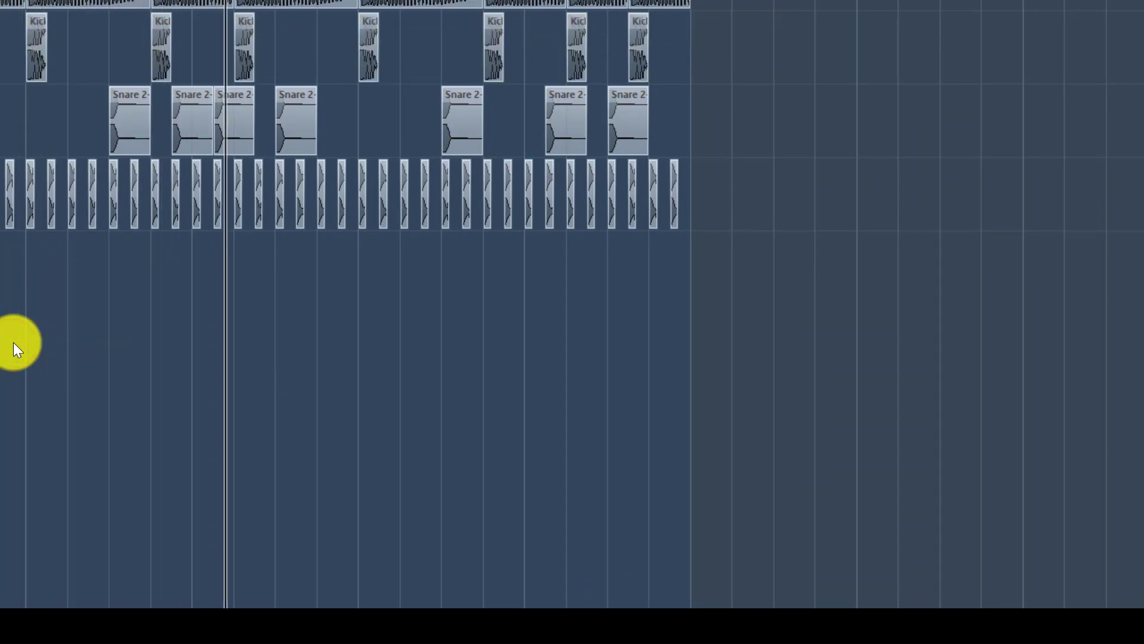